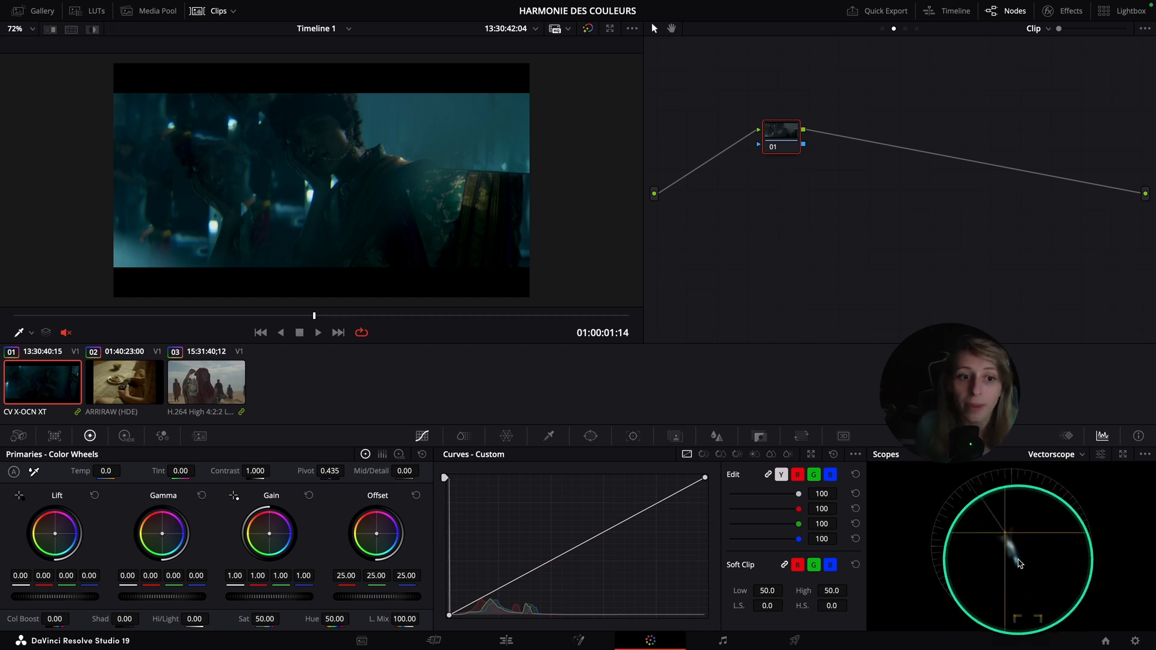
Raise the global exposure of node 01 to 0.56 with the HDR color wheels, and return to the primary wheels.
scroll(1018, 563, "down", 5)
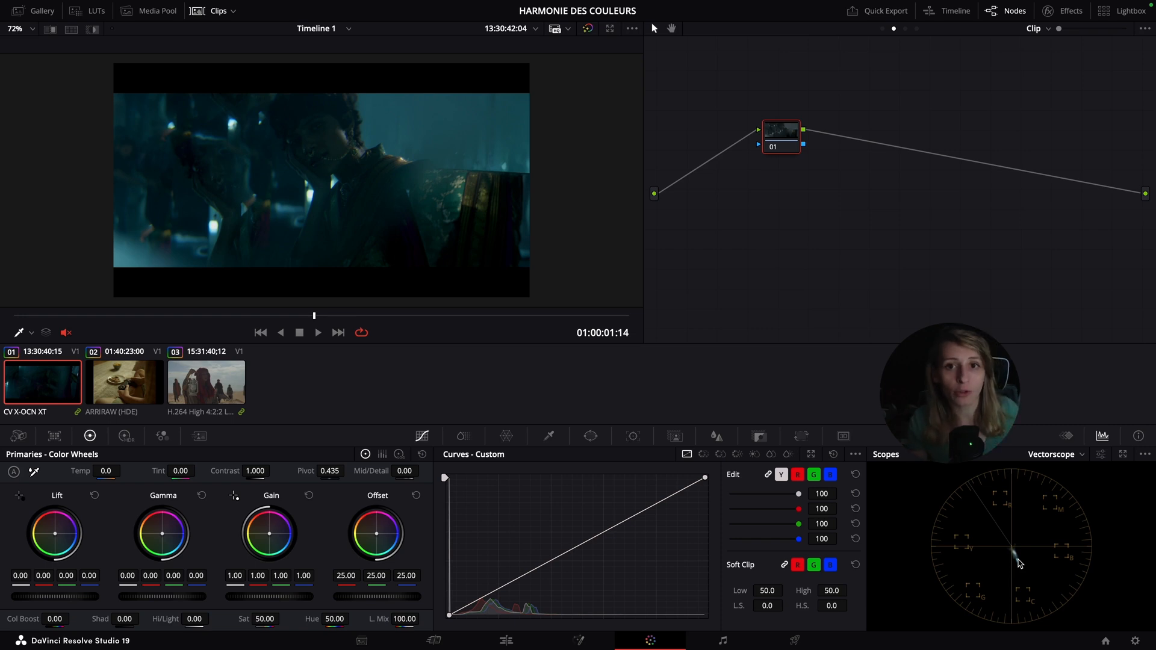
scroll(1018, 563, "up", 5)
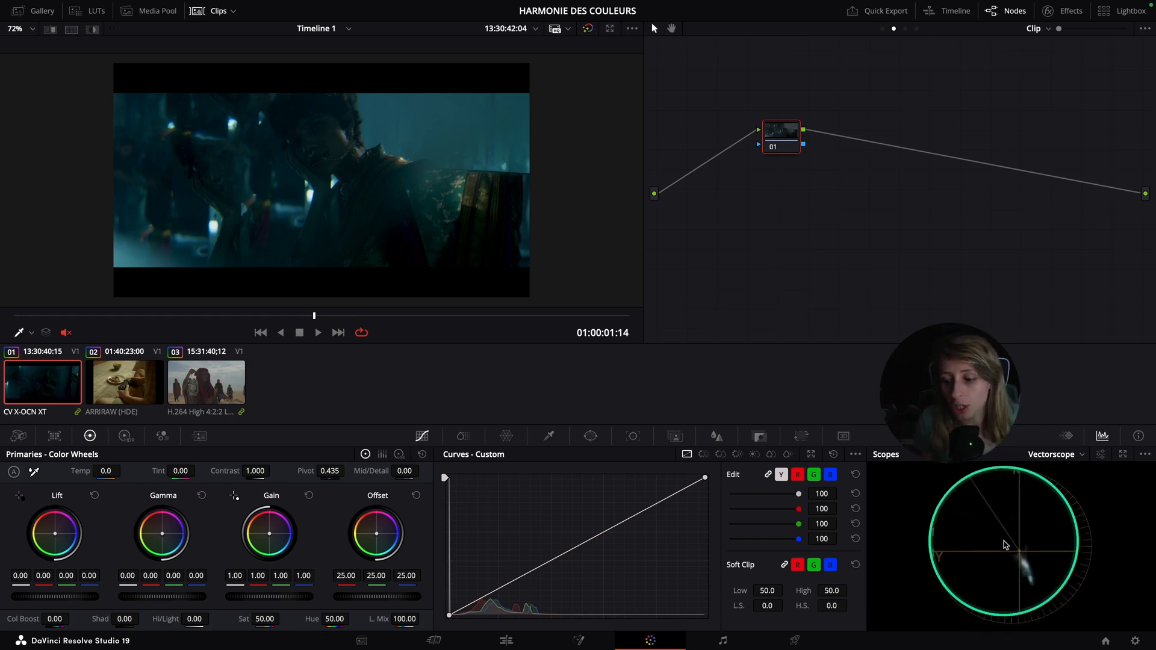
scroll(1018, 566, "down", 5)
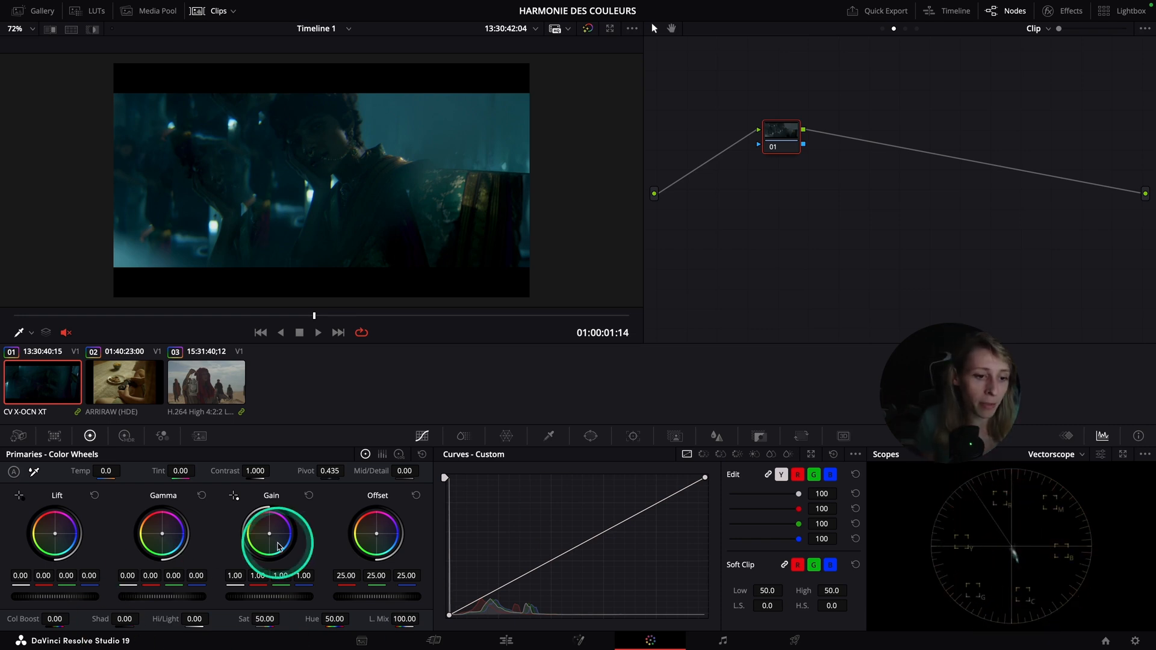
left_click(128, 435)
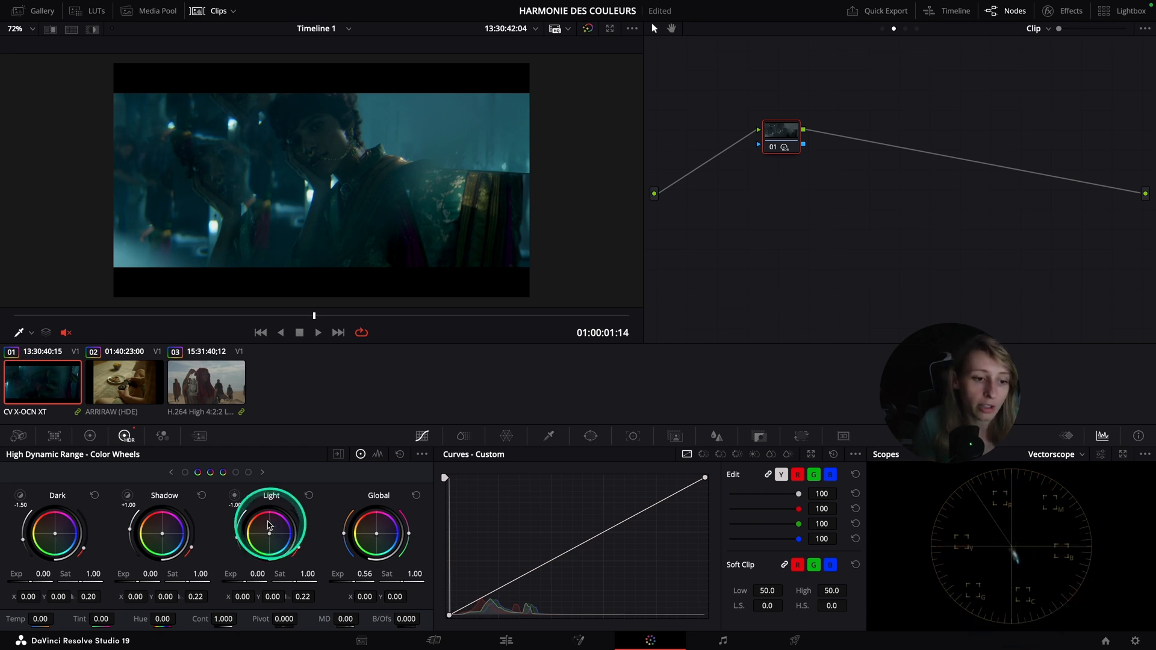
left_click(89, 436)
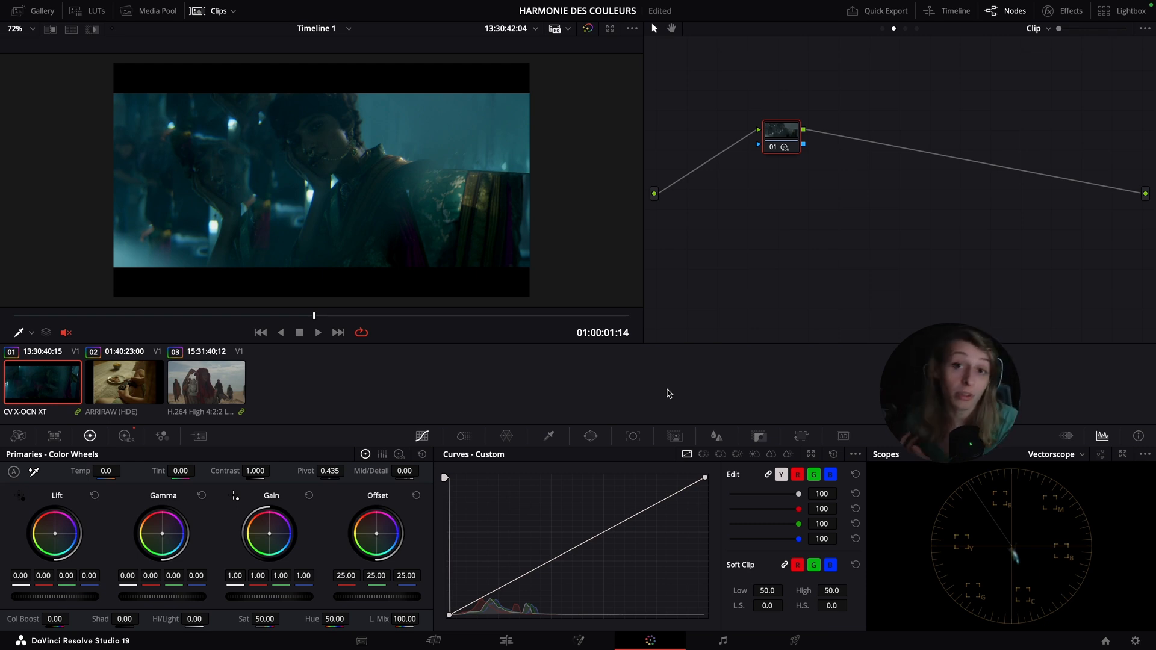
Add a serial node after node 01, save the project and move node 01 further from the new node.
key("alt+s")
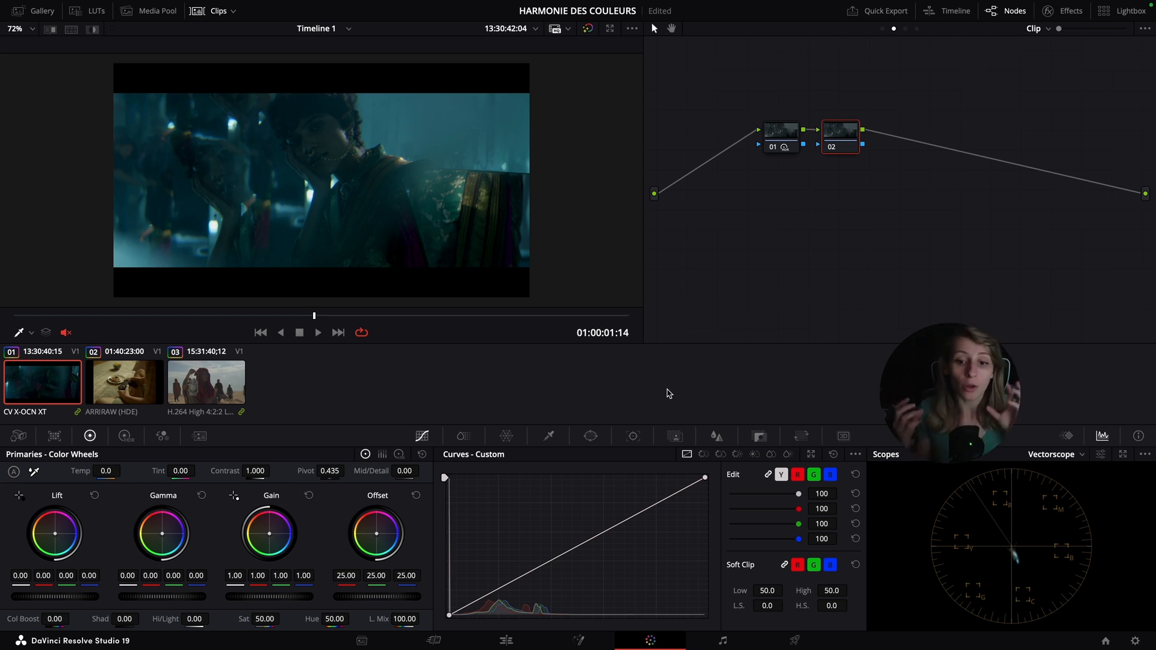
key("ctrl+s")
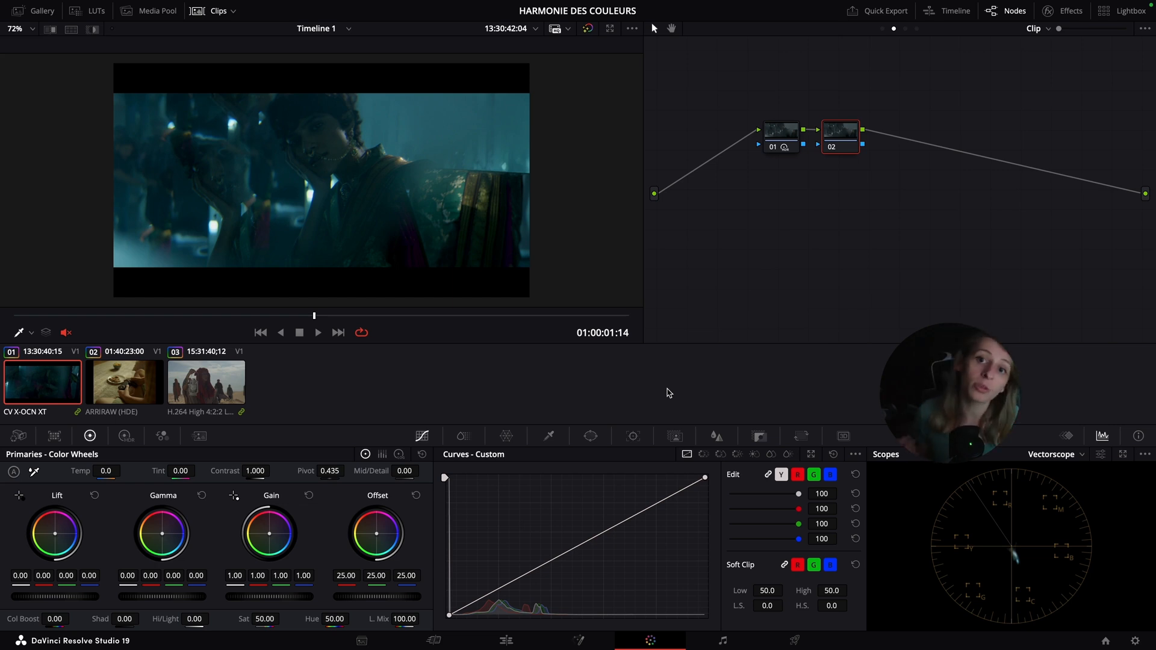
left_click_drag(780, 132, 754, 132)
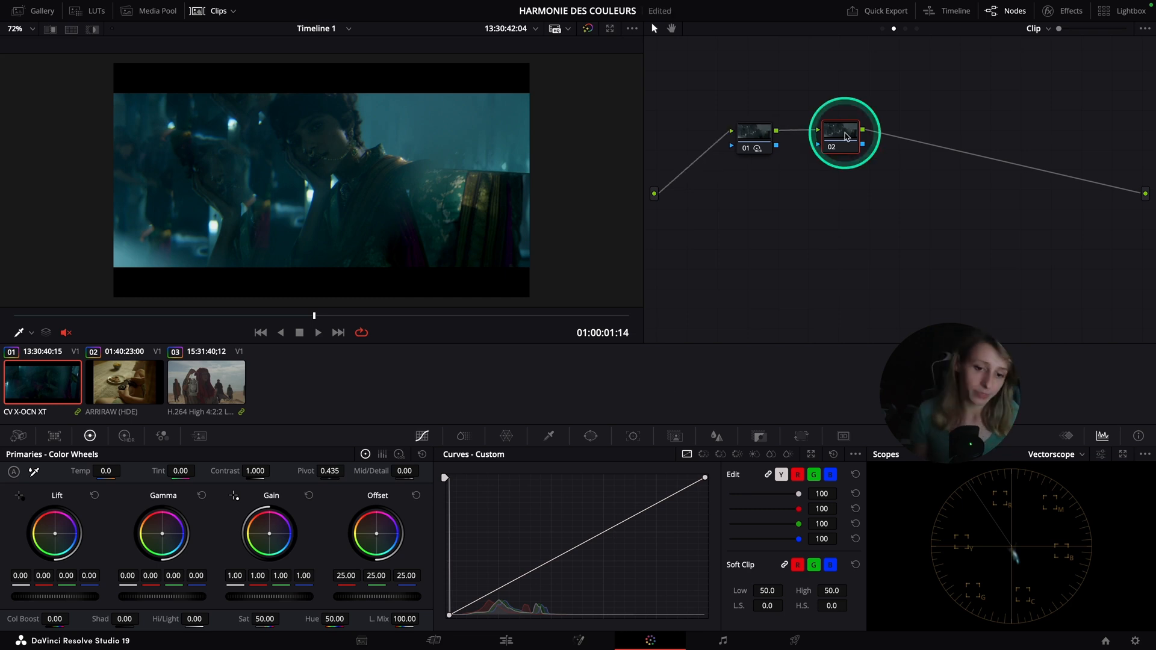
Label node 01 BALANCE and add a parallel layer node below it.
right_click(773, 157)
left_click(775, 162)
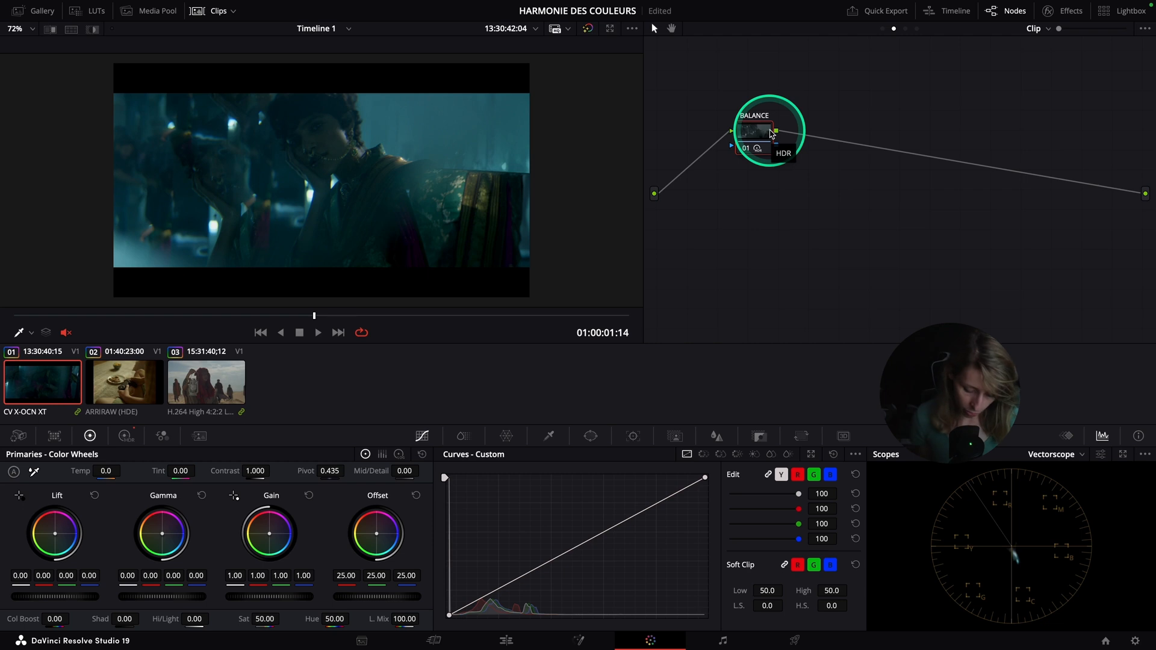
key("alt+l")
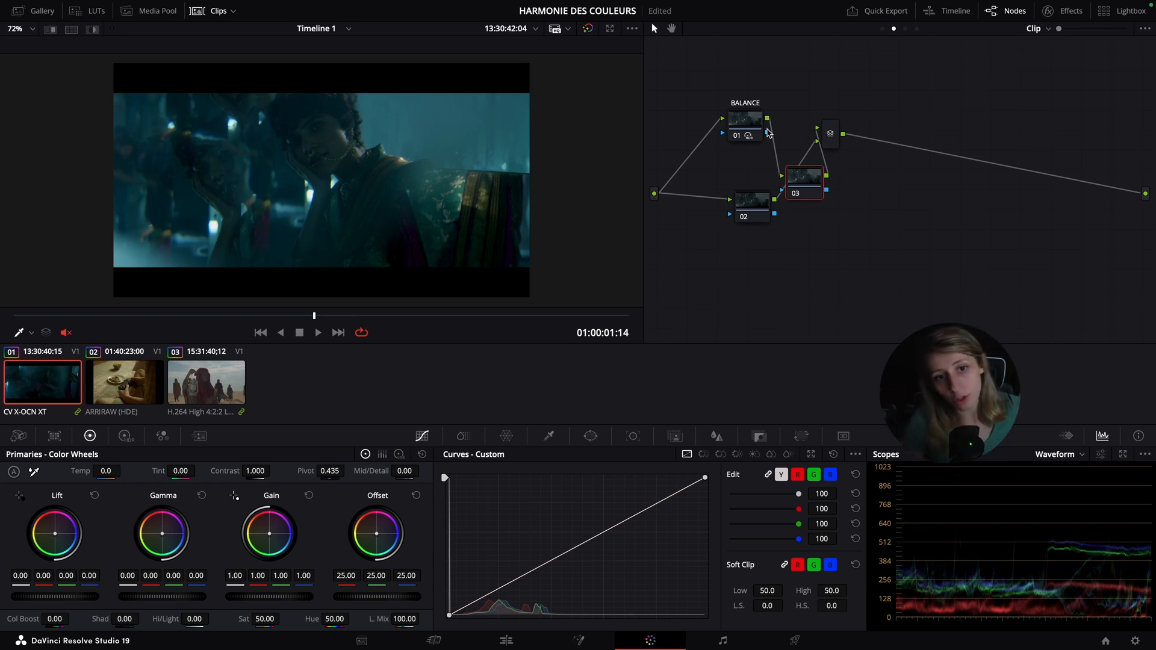
Label node 03, placed in series after BALANCE, as CONTRASTE.
right_click(822, 197)
left_click(827, 200)
type("CONT")
type("RASTE")
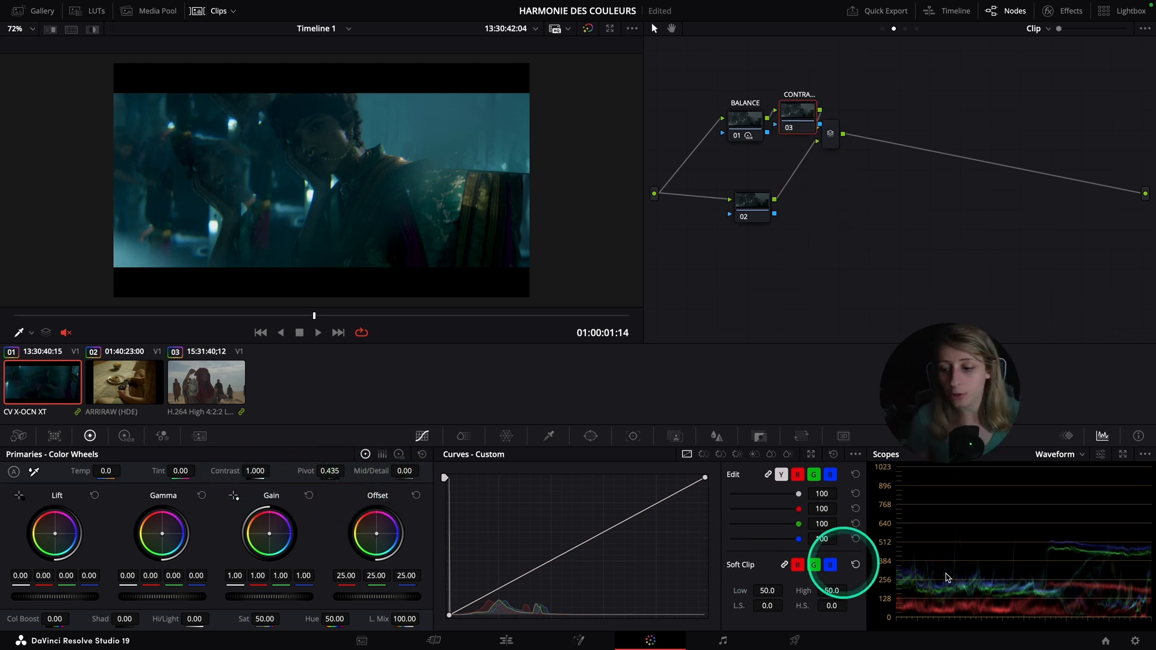
Check the timeline and output color spaces in the project's color management settings without changing them.
left_click(1135, 640)
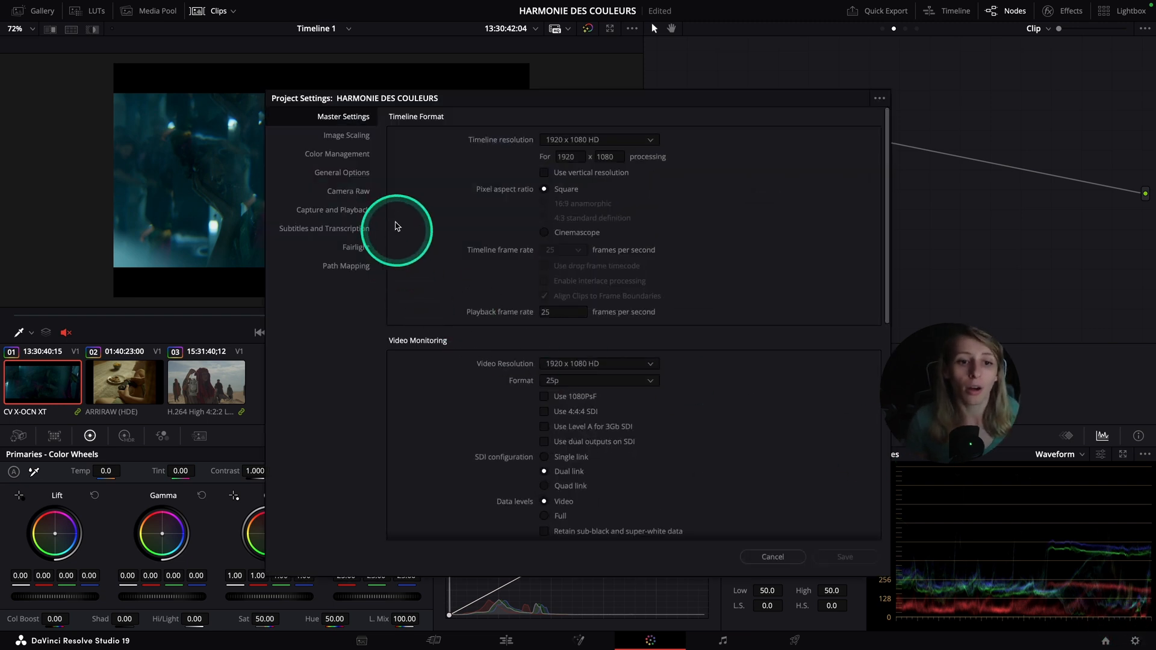
left_click(341, 155)
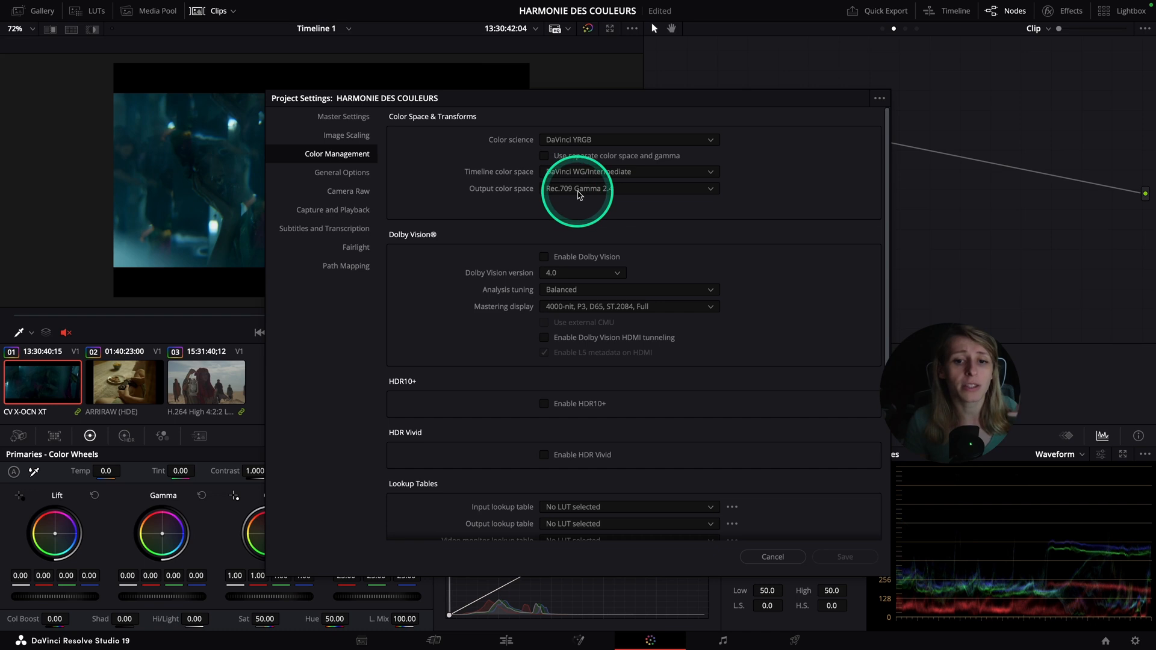
left_click(786, 556)
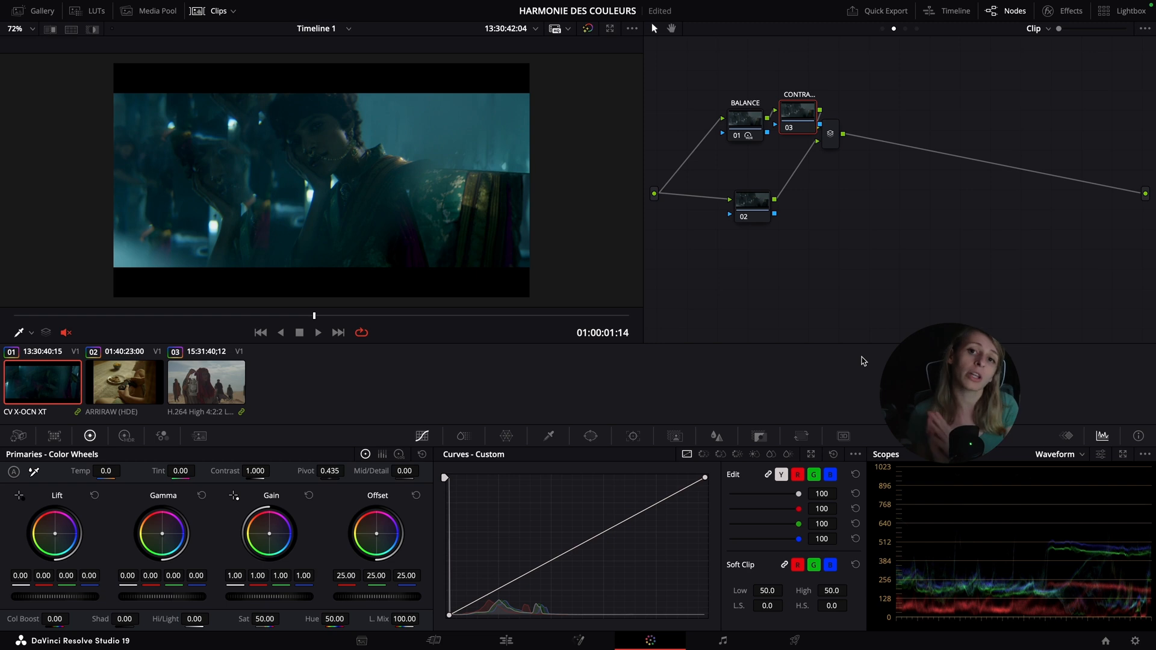
Examine the Color Space Transform settings in the group pre-clip and post-clip node graphs, and return to the clip graph.
left_click(882, 28)
left_click(1066, 11)
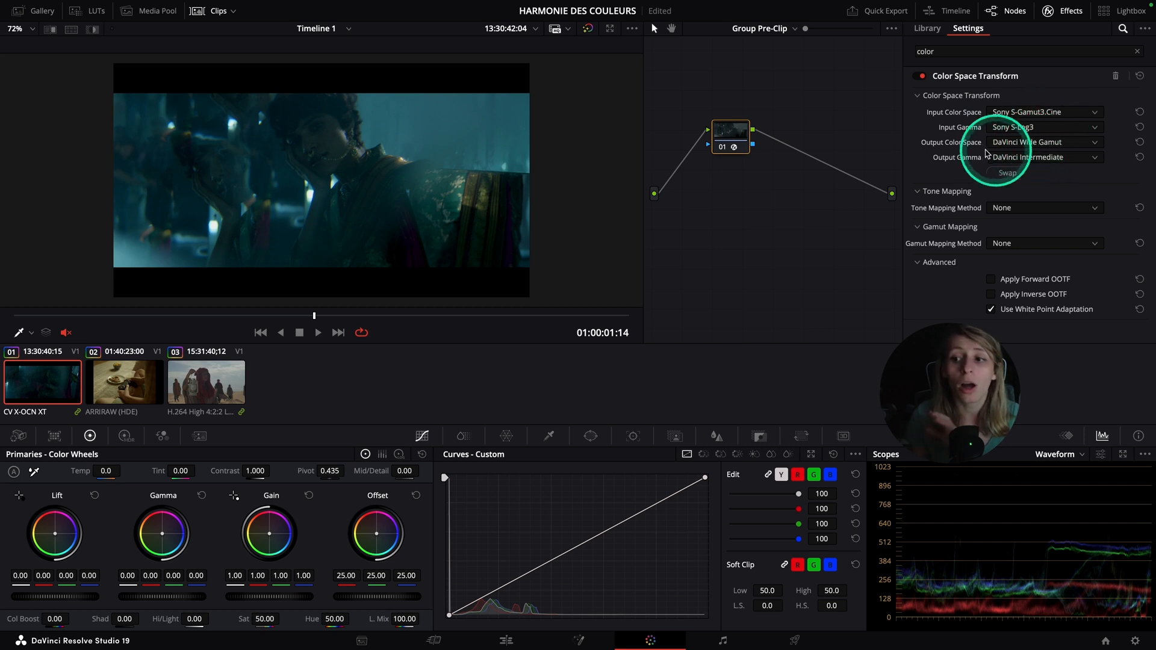
left_click(793, 28)
left_click(775, 72)
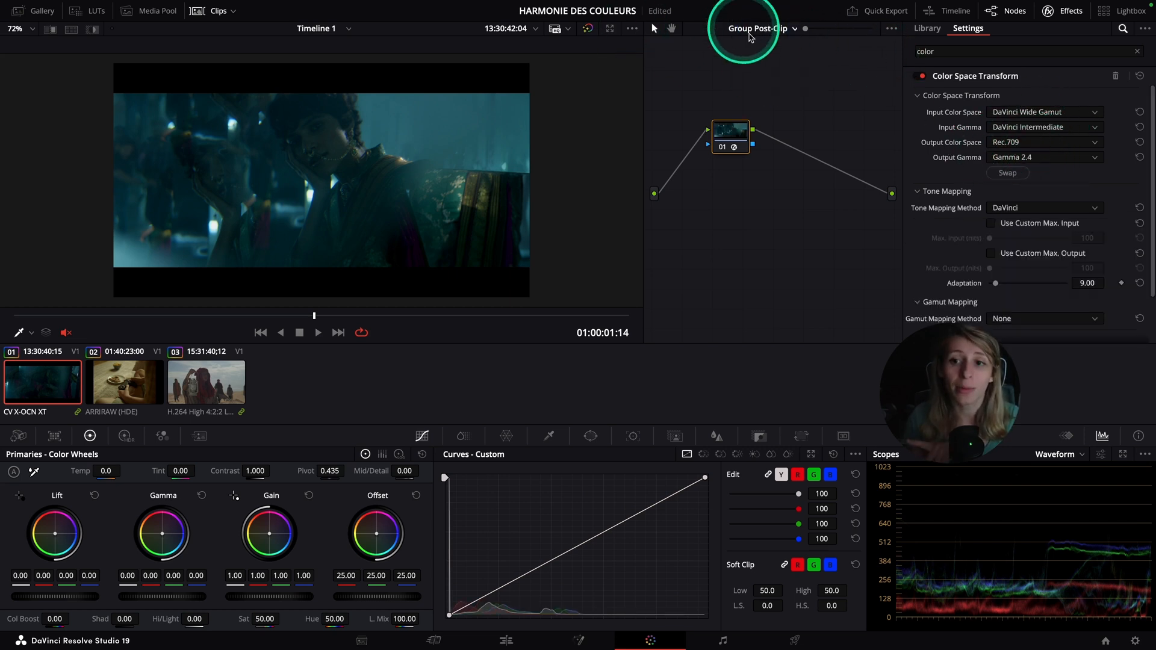
left_click(784, 29)
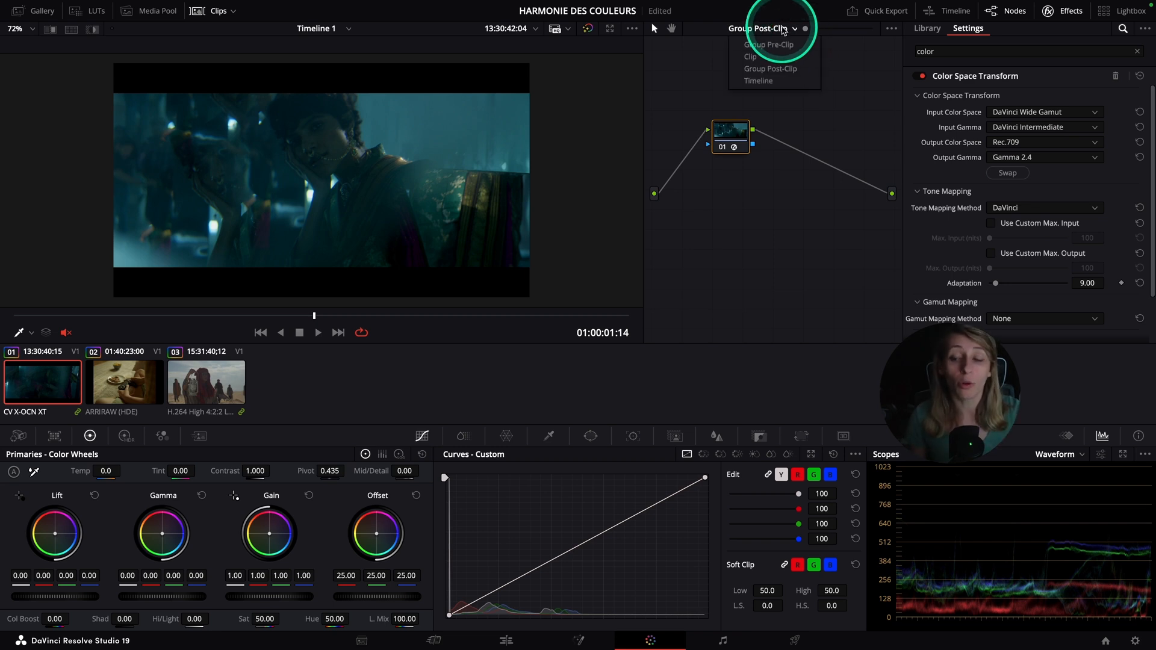
left_click(778, 60)
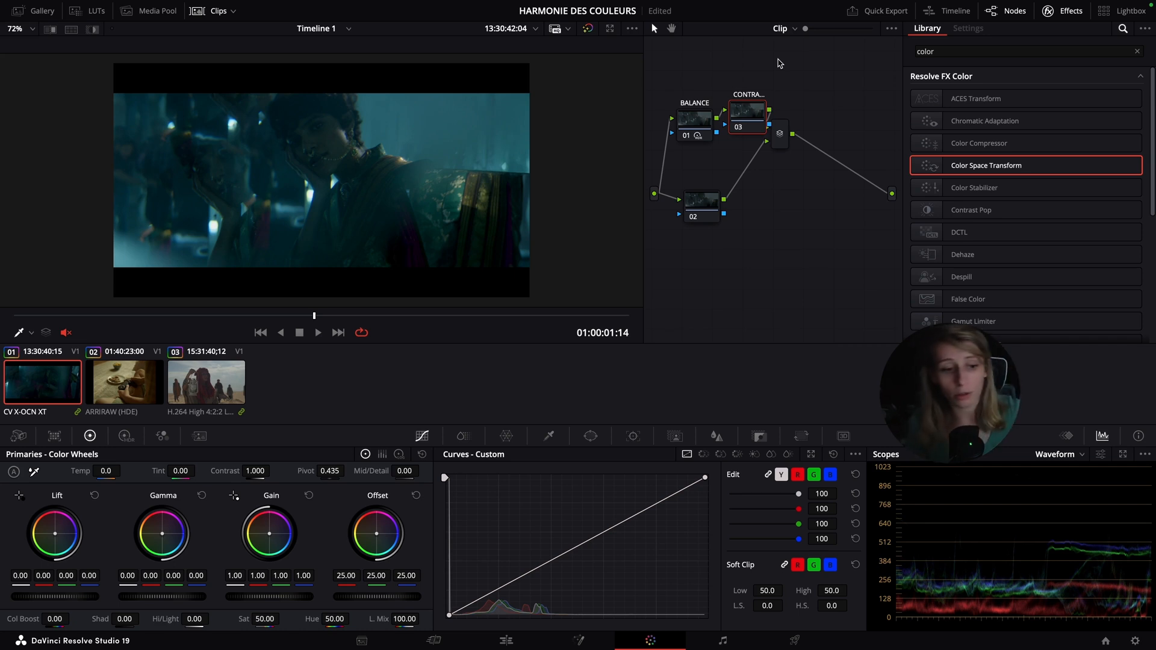
Set the pivot of the CONTRASTE node to 0.336.
left_click(330, 471)
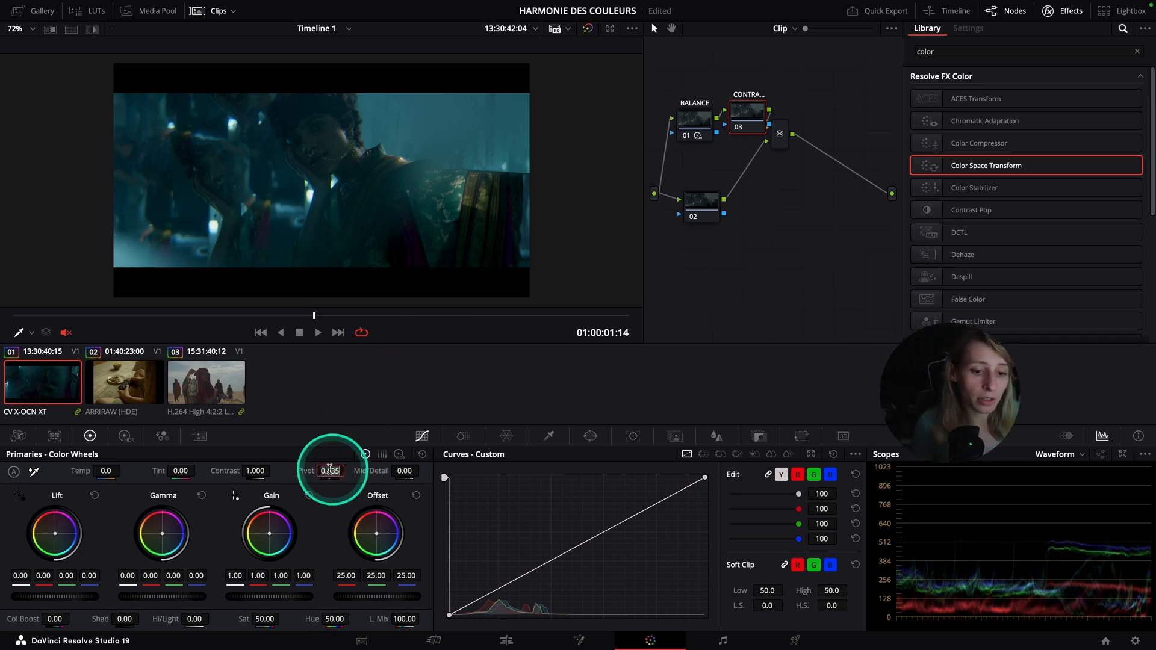
key("BackSpace")
key("BackSpace")
key("BackSpace")
key("BackSpace")
key("BackSpace")
type("0.336")
left_click(349, 438)
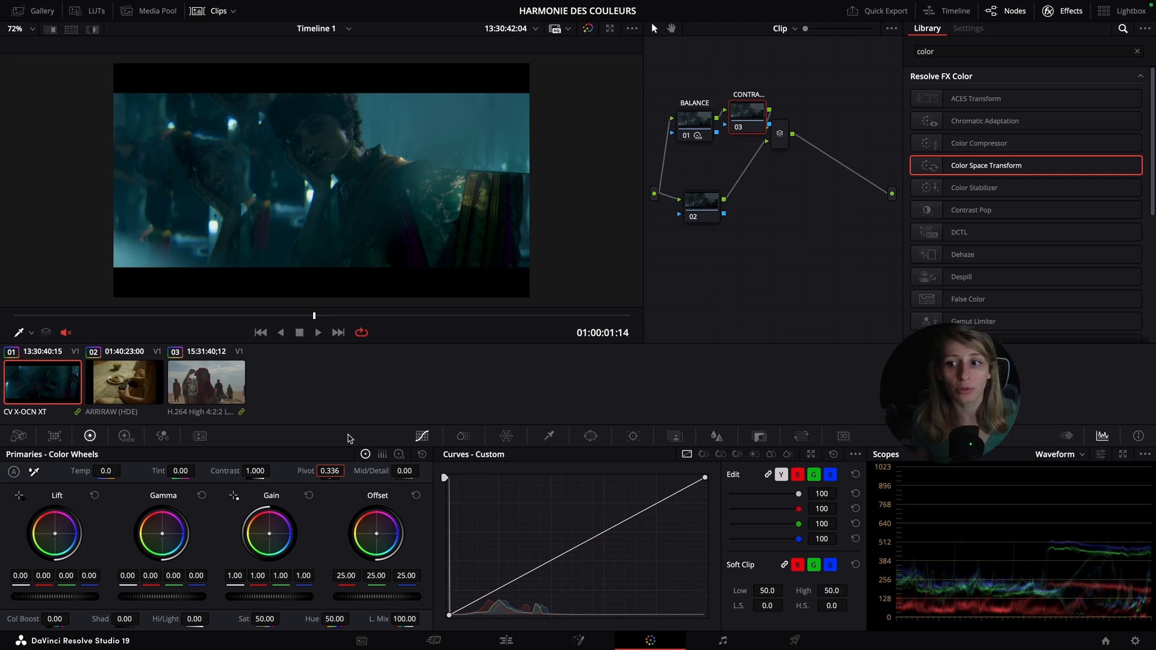
Raise the contrast of the CONTRASTE node to 1.150 and review the picture in full screen.
left_click(228, 471)
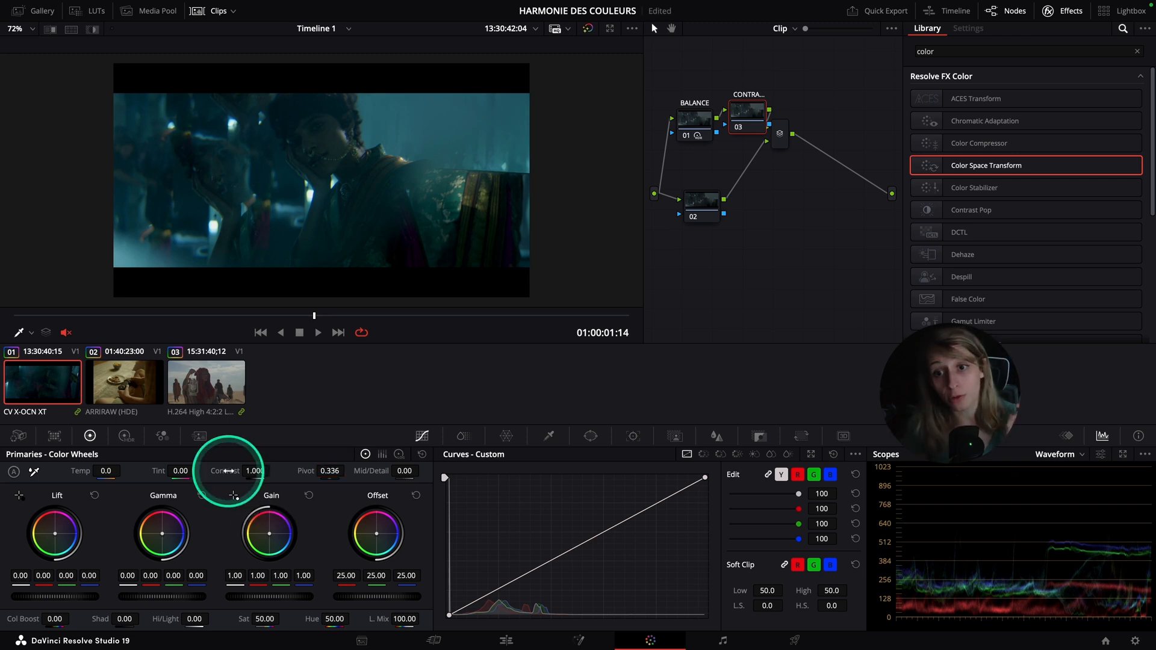
left_click(228, 471)
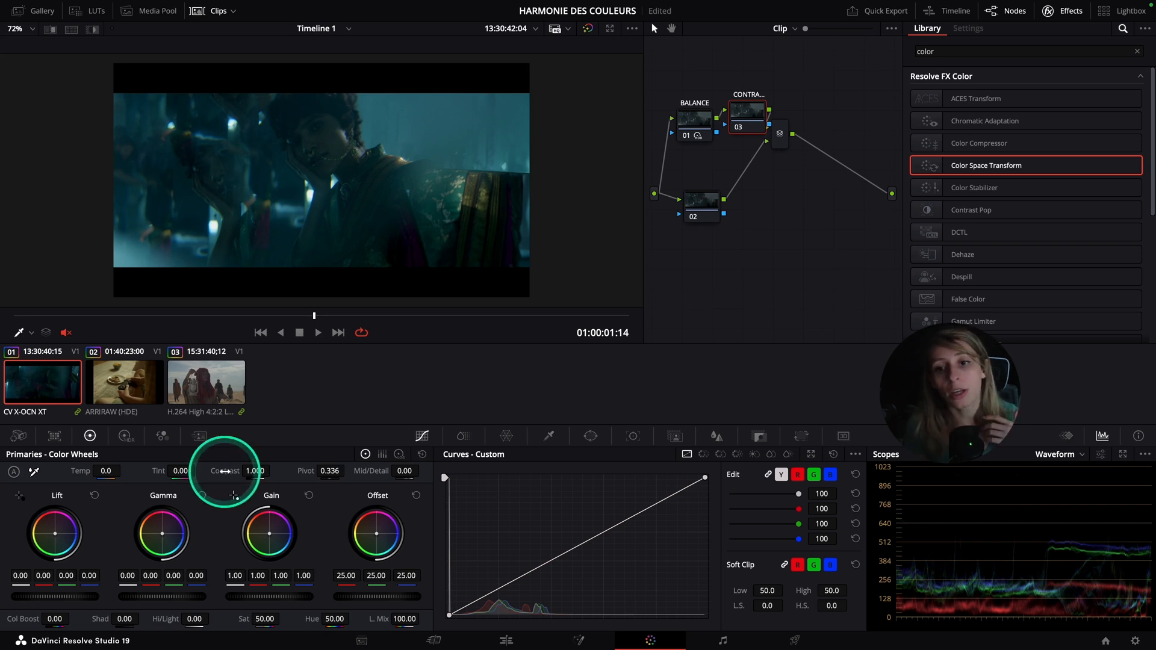
mouse_move(224, 471)
left_mouse_down()
mouse_move(279, 470)
mouse_move(226, 472)
left_mouse_up()
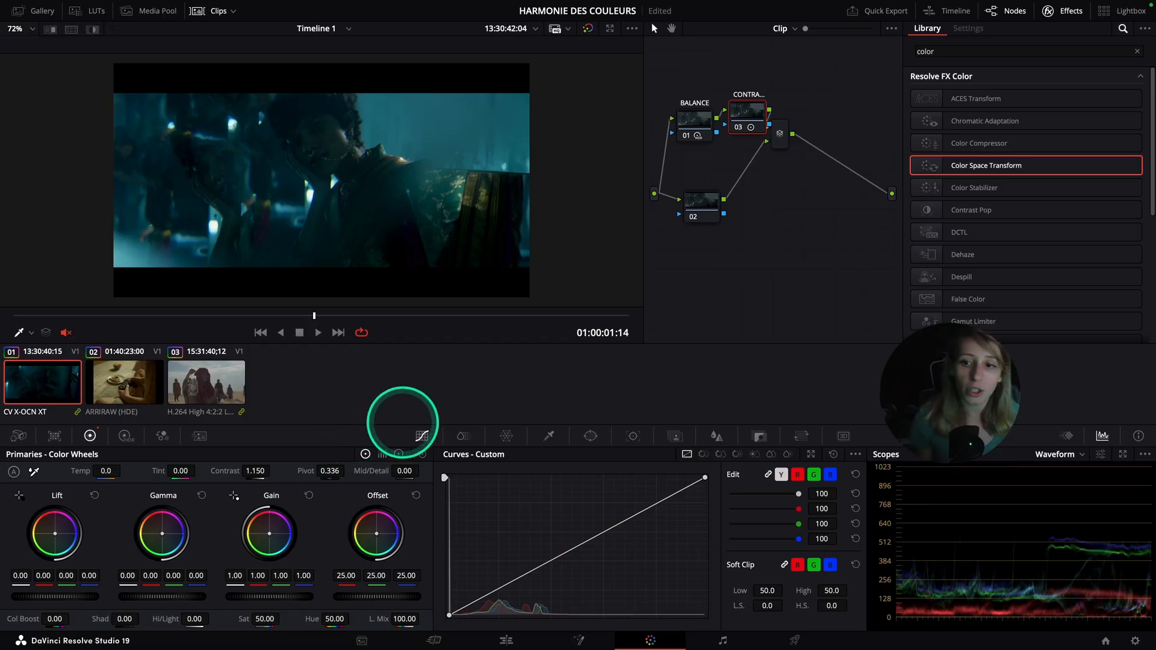
key("ctrl+f")
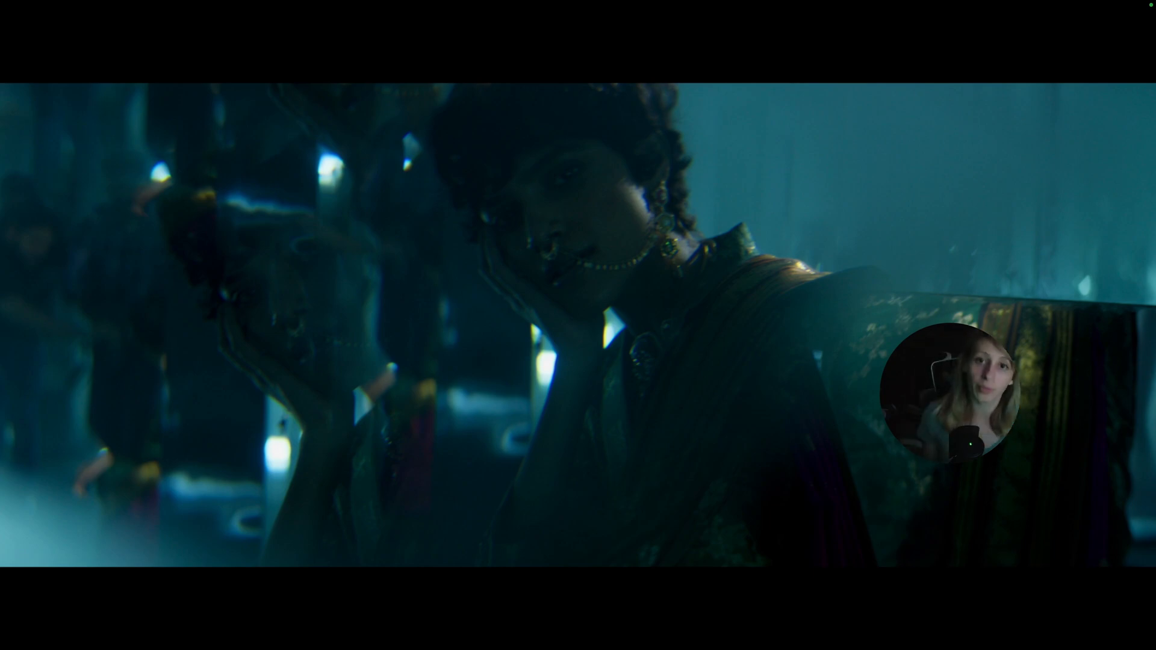
key("Escape")
Space node 02 and the layer mixer away from the upper nodes, and label node 02 DENSITE.
left_click_drag(692, 206, 720, 219)
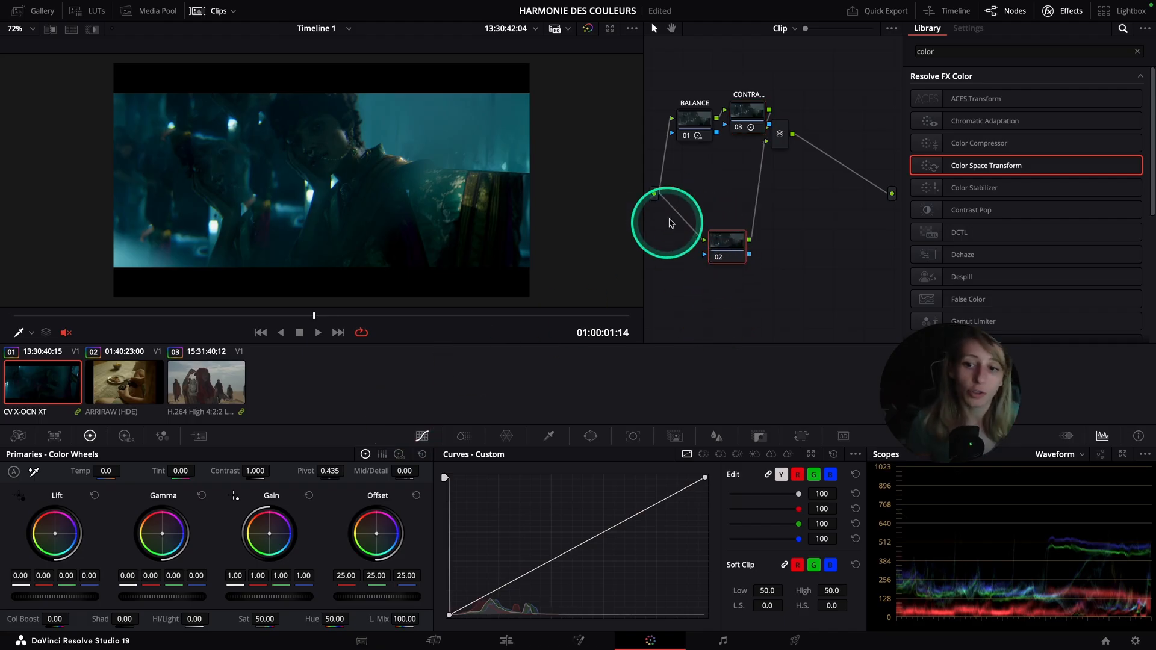
left_click_drag(781, 143, 808, 151)
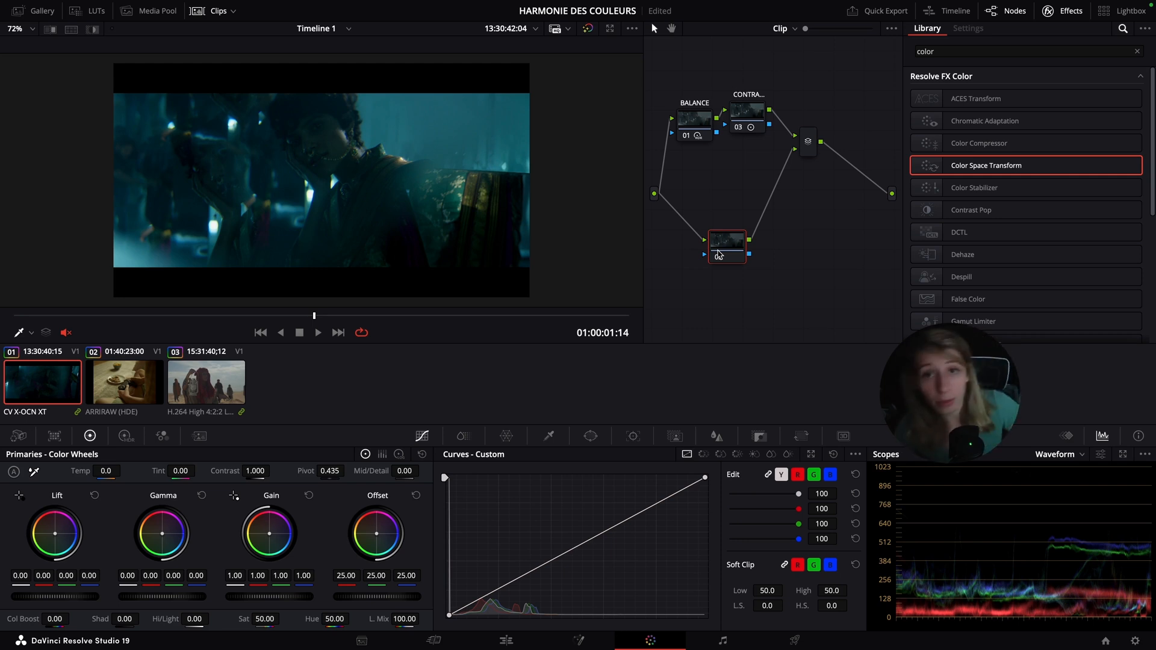
right_click(718, 254)
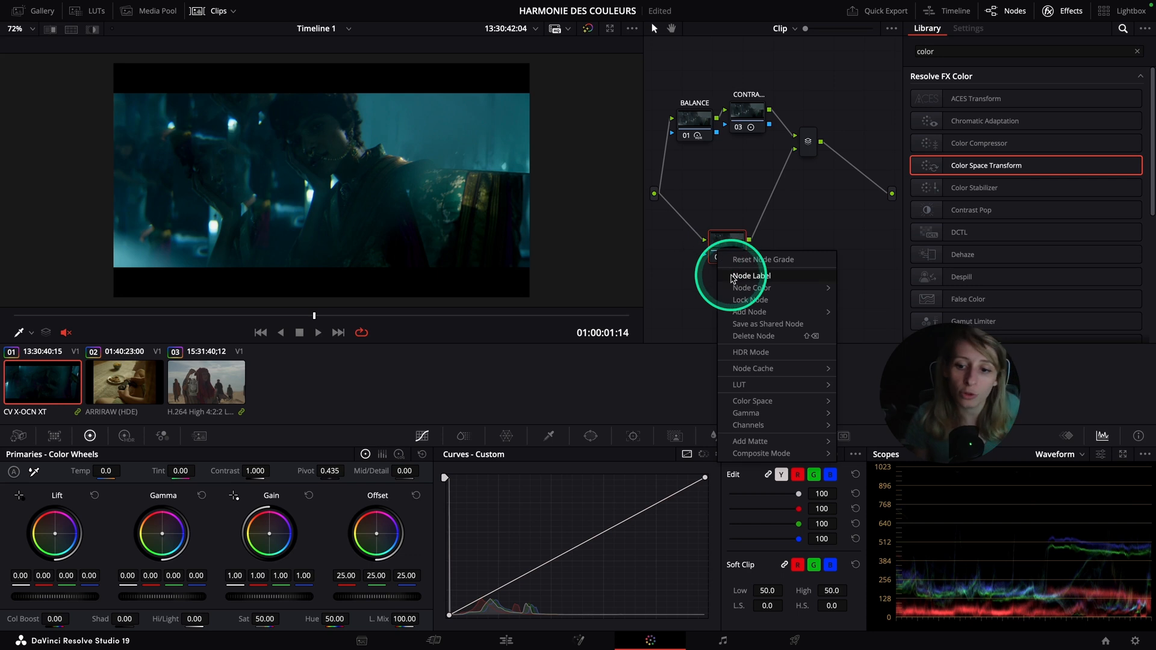
left_click(734, 277)
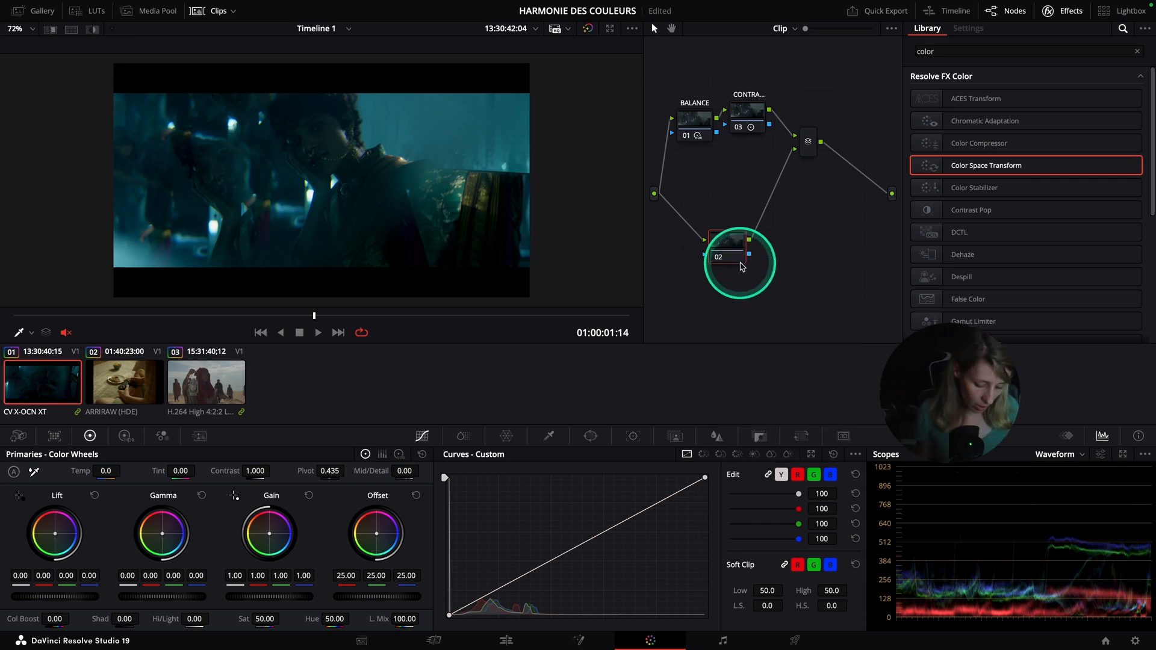
type("DENSITE")
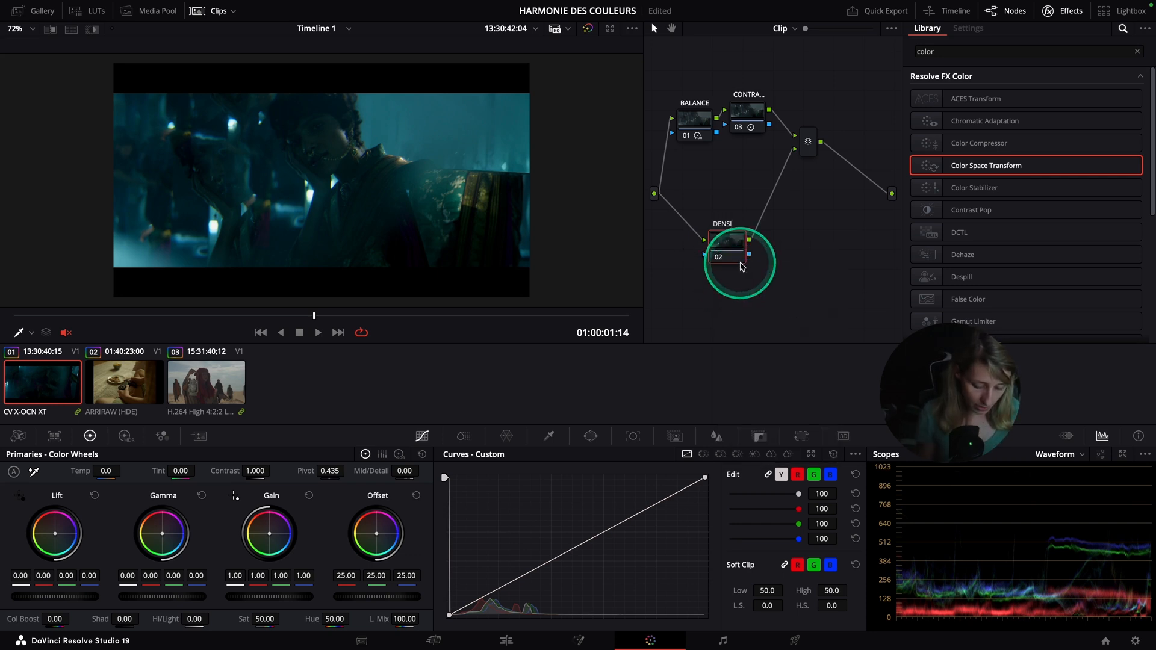
Try raising the cyan density of the DENSITE node in ColorSlice, and reset the cyan slice.
left_click(463, 437)
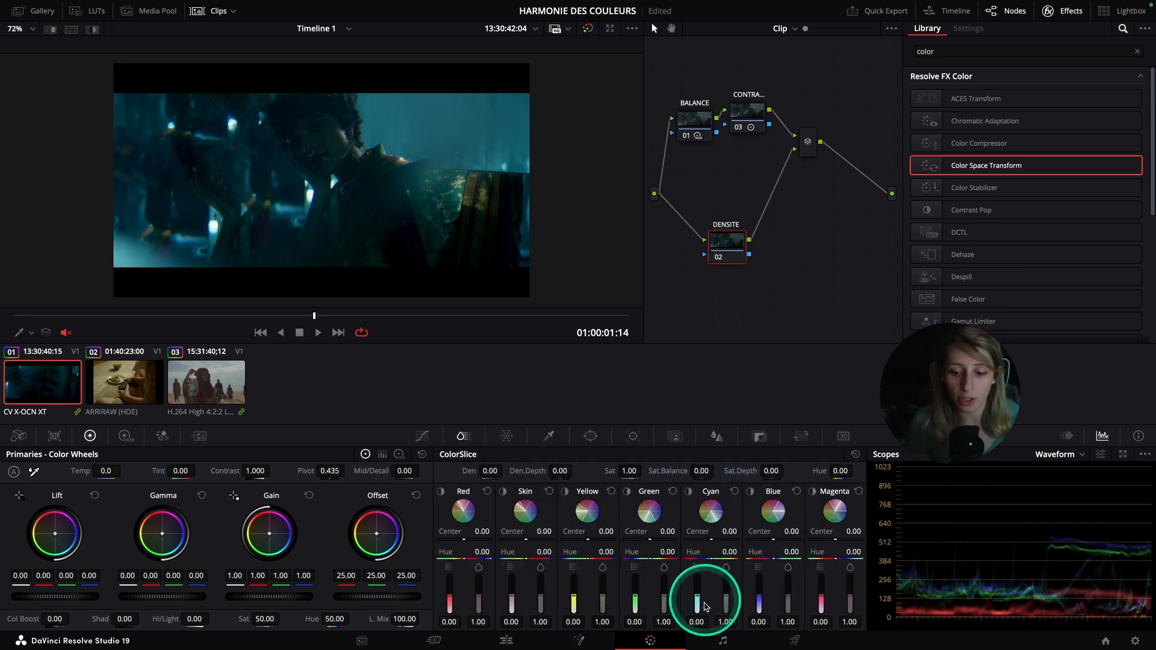
left_click_drag(696, 600, 697, 593)
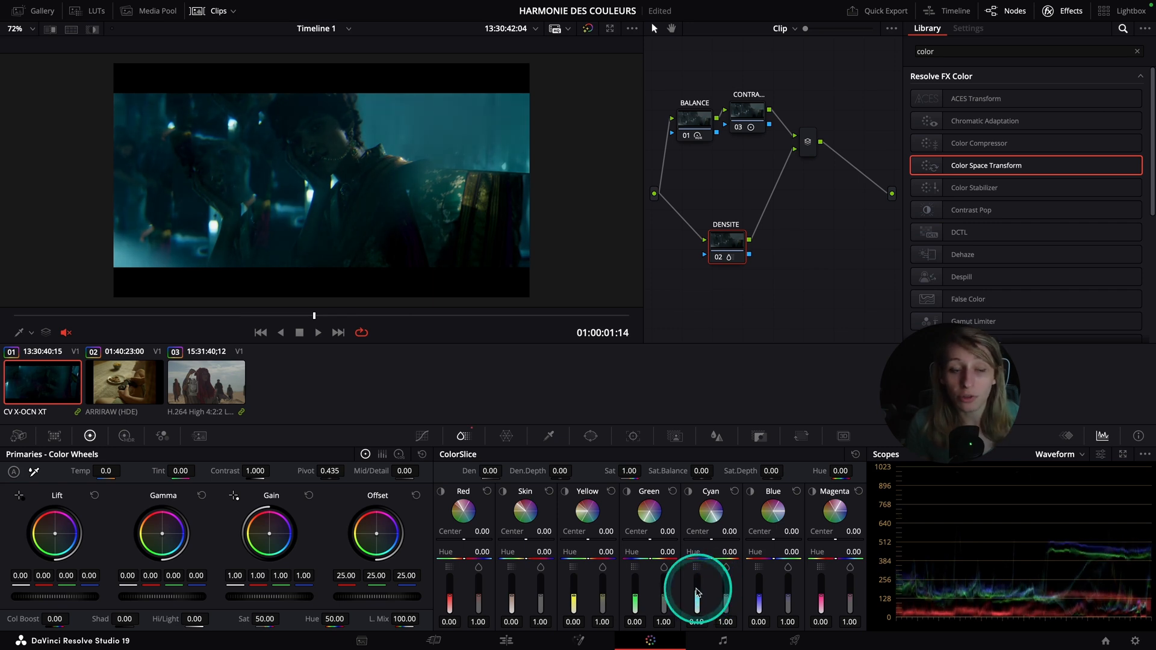
left_click(734, 491)
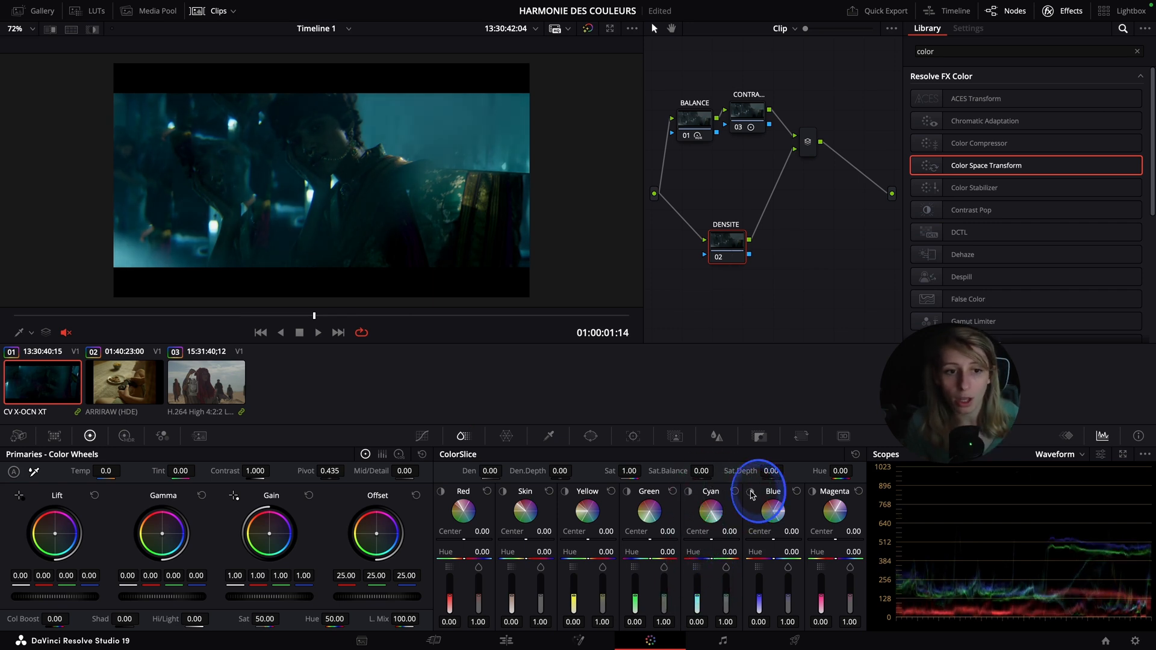
Preview the ranges covered by the blue, cyan and green slices, and raise the blue density to 0.94.
left_click(751, 493)
left_click(690, 492)
left_click(627, 492)
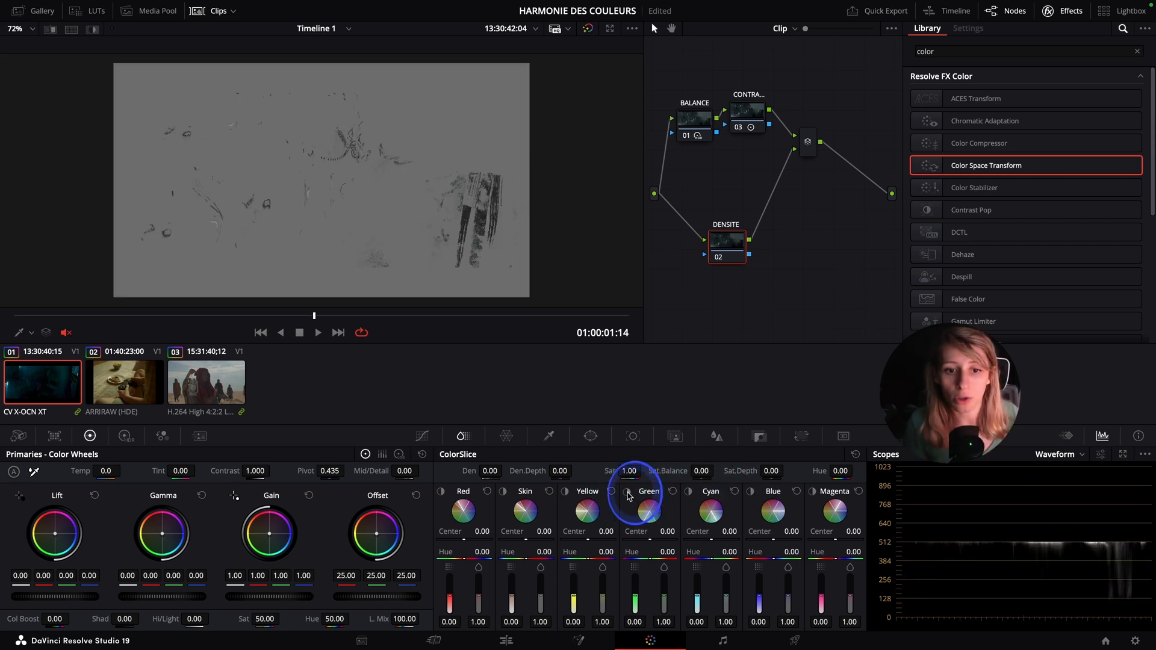
left_click(751, 493)
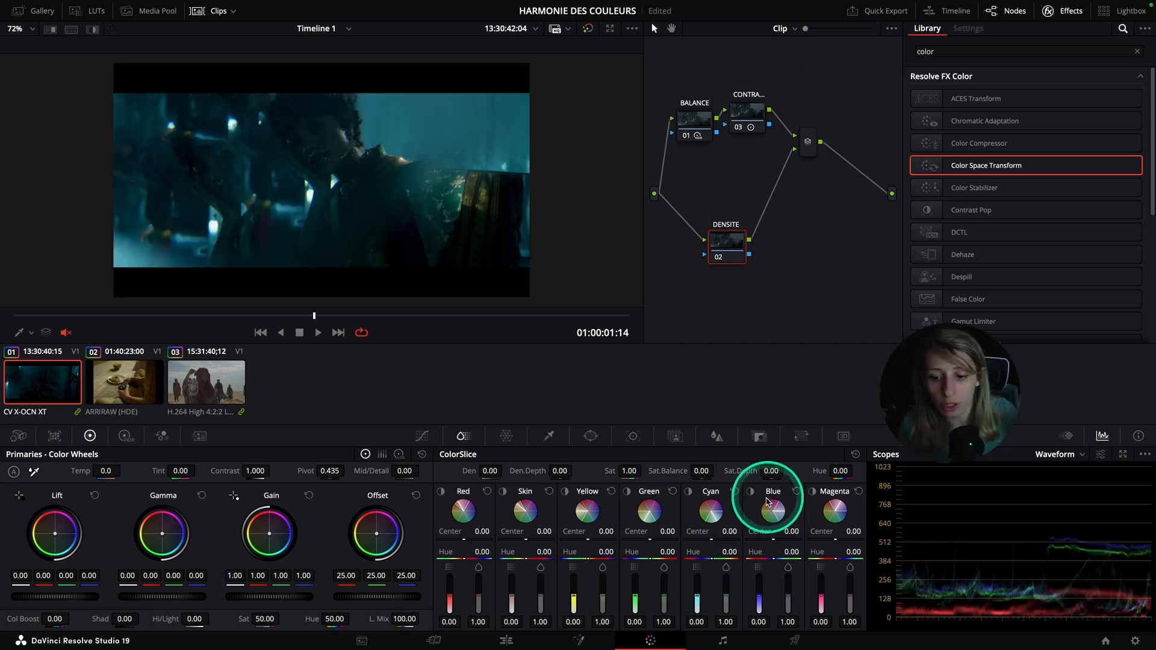
left_click_drag(762, 594, 764, 566)
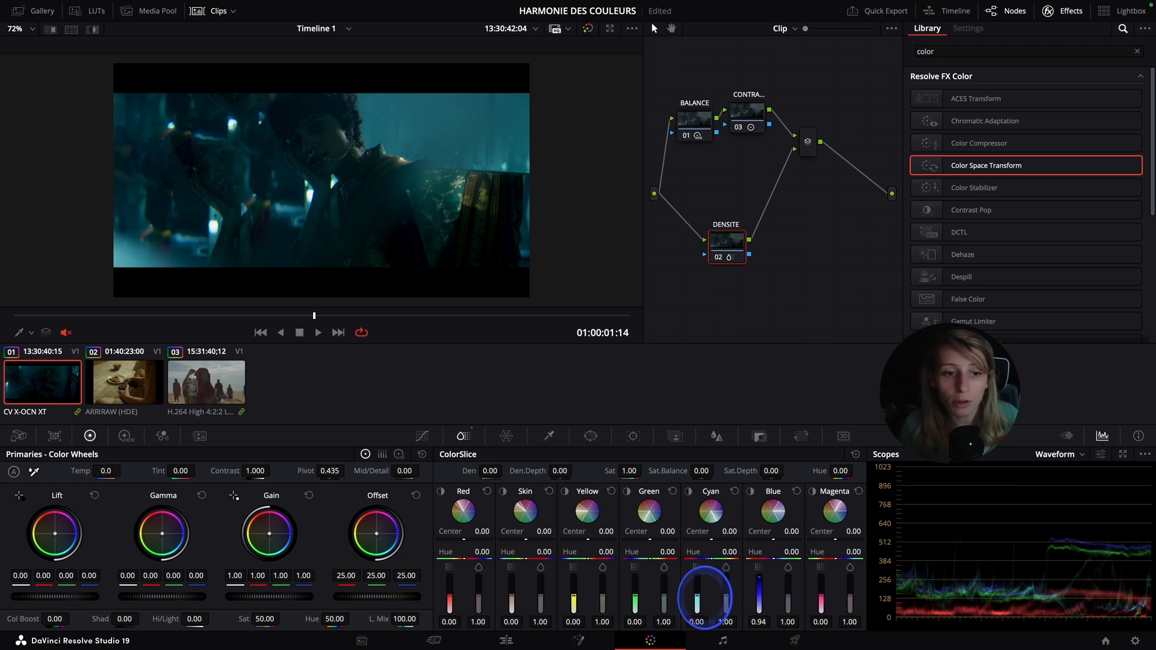
Set the DENSITE node's cyan density to 0.26 and blue density to 0.24, trying and resetting a cyan saturation of 1.51.
left_click_drag(703, 597, 699, 596)
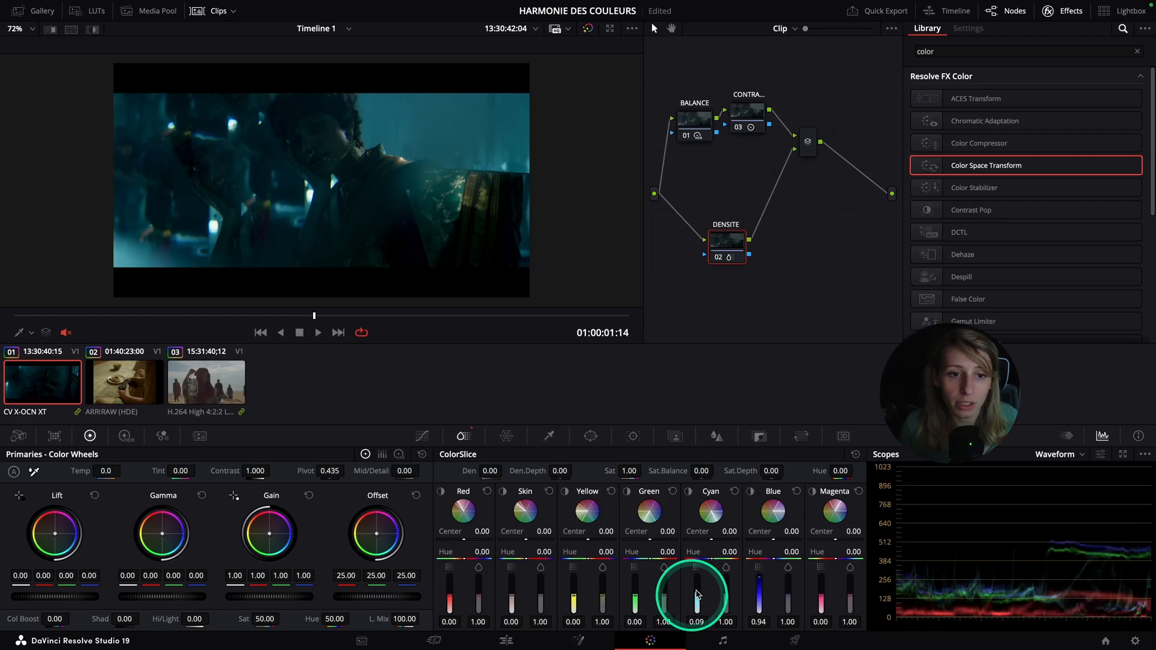
mouse_move(697, 595)
left_mouse_down()
mouse_move(735, 602)
mouse_move(736, 581)
left_mouse_up()
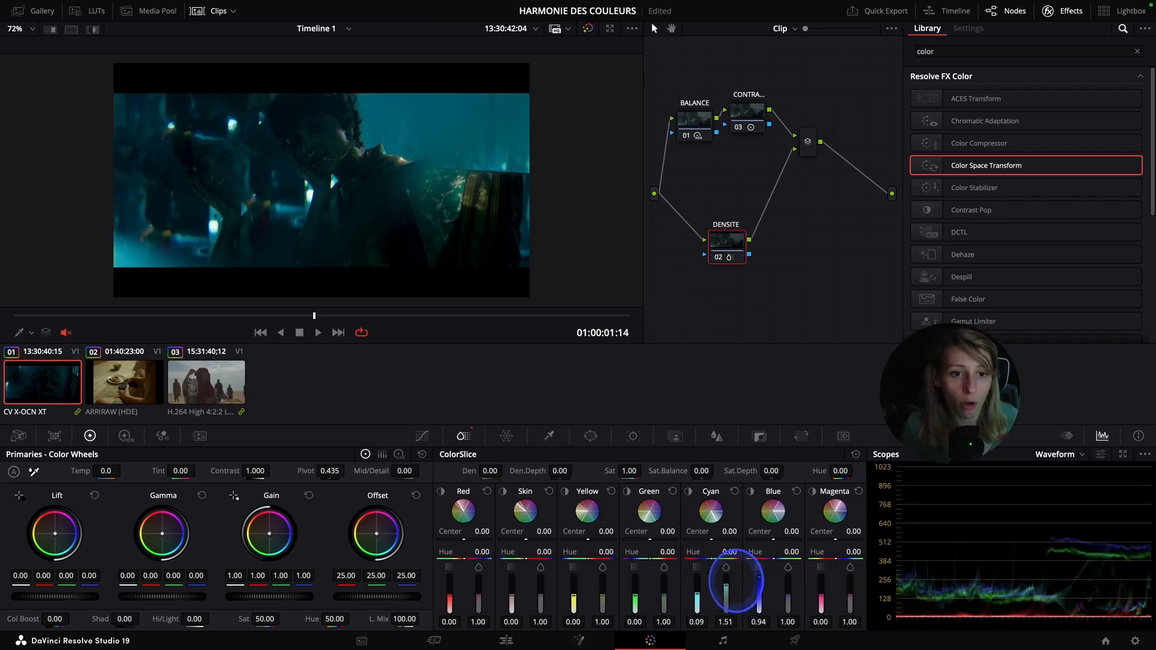
double_click(723, 583)
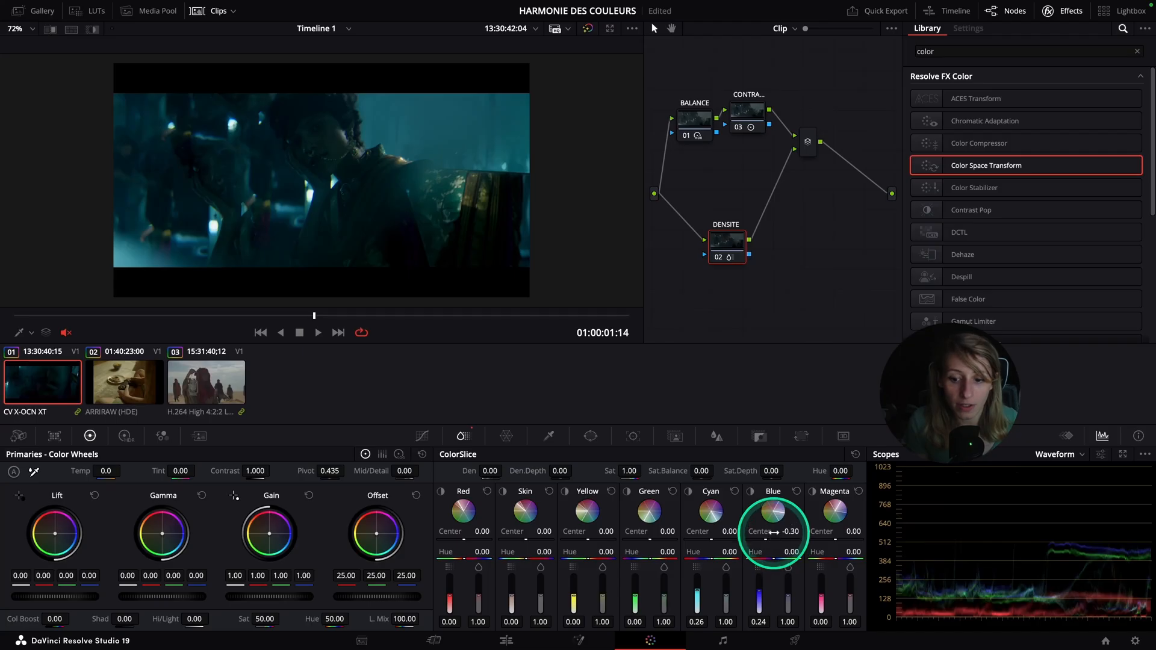
Shift the center of the DENSITE node's blue slice to 0.69 in ColorSlice.
left_click(774, 538)
left_click_drag(649, 533, 769, 534)
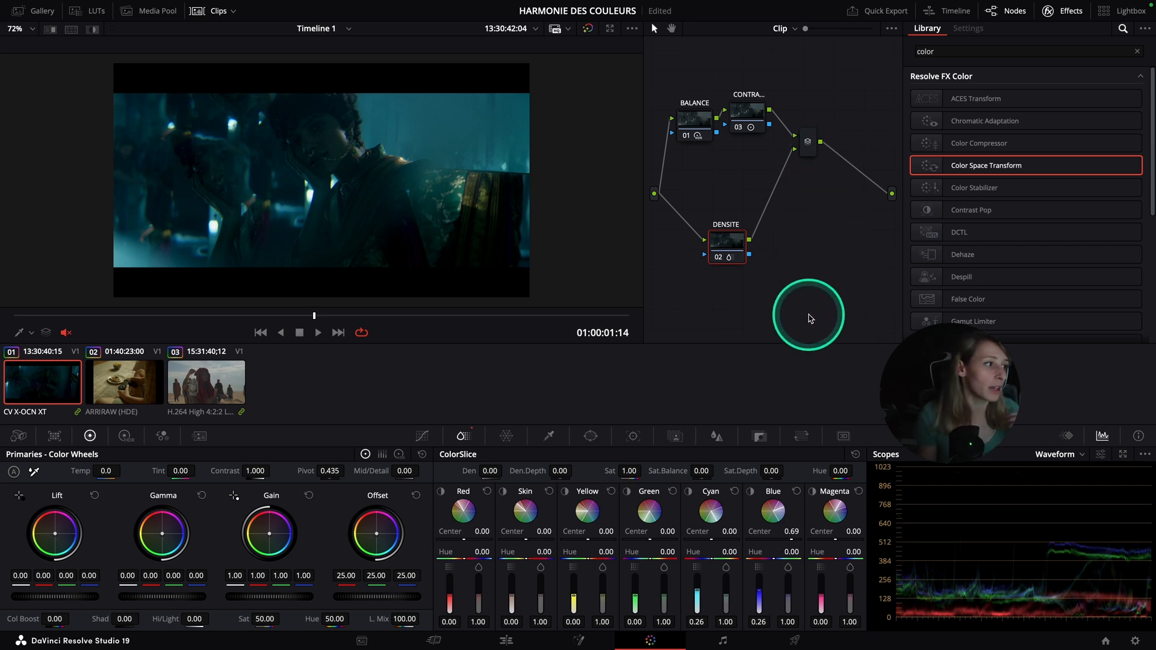
Add a serial node after the layer mixer.
scroll(801, 297, "right", 3)
left_click(765, 155)
key("alt+s")
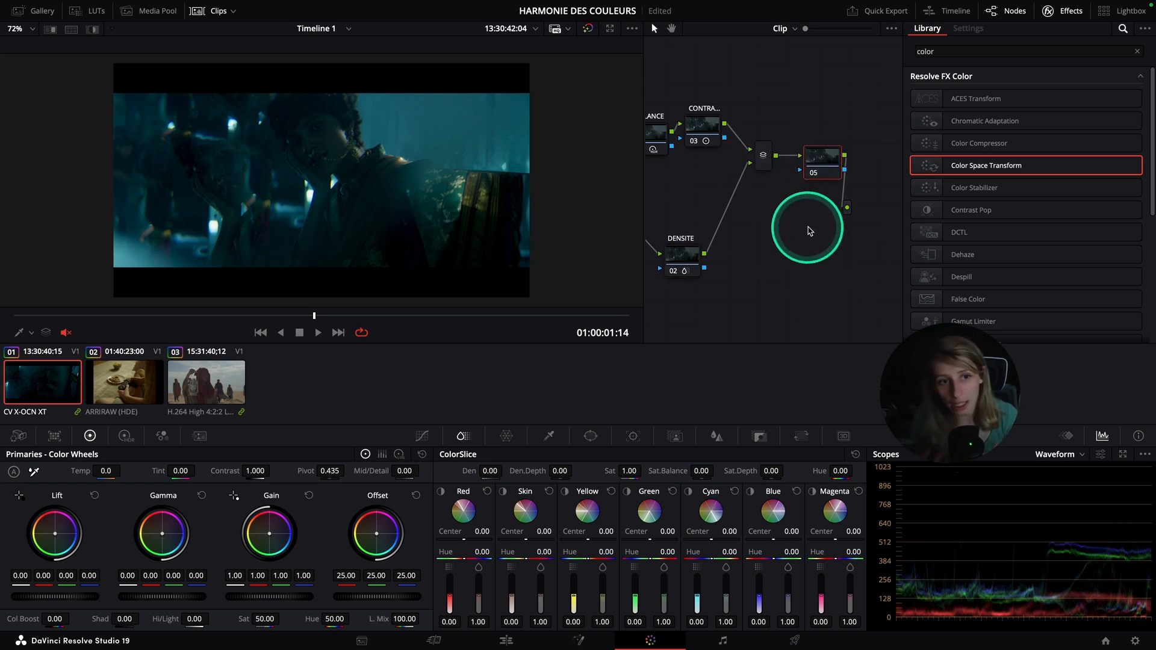
Add a soft circular window to node 05 over the subject, rotated about -28, with aspect about 23.5 and softness 18.
left_click(591, 436)
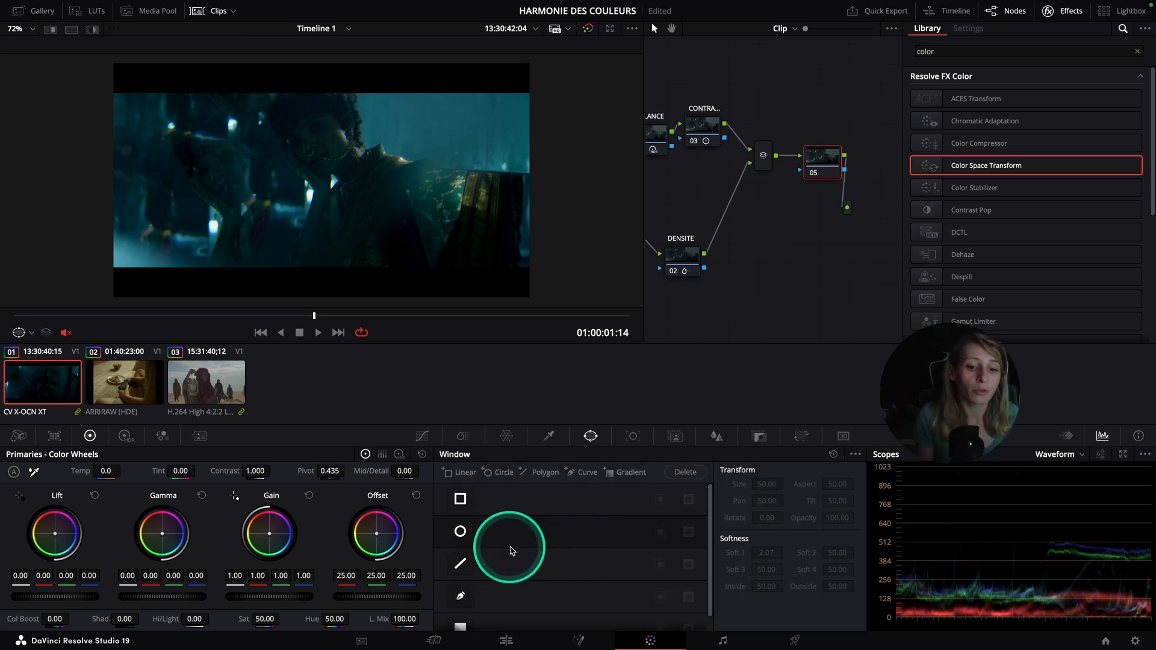
left_click(460, 531)
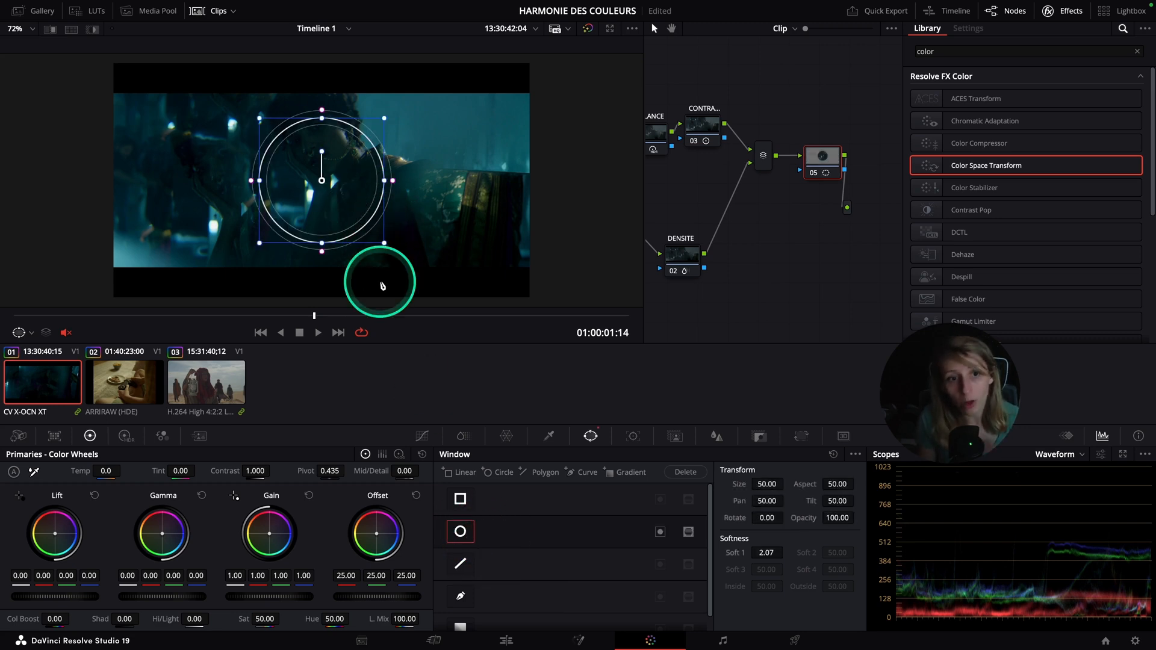
mouse_move(322, 186)
left_mouse_down()
mouse_move(339, 196)
mouse_move(328, 155)
mouse_move(326, 181)
left_mouse_up()
left_click_drag(369, 248, 417, 297)
left_click_drag(392, 160, 482, 151)
Raise the Shadow exposure of node 05 to 0.49 in the HDR color wheels and review the picture in full screen.
left_click(125, 435)
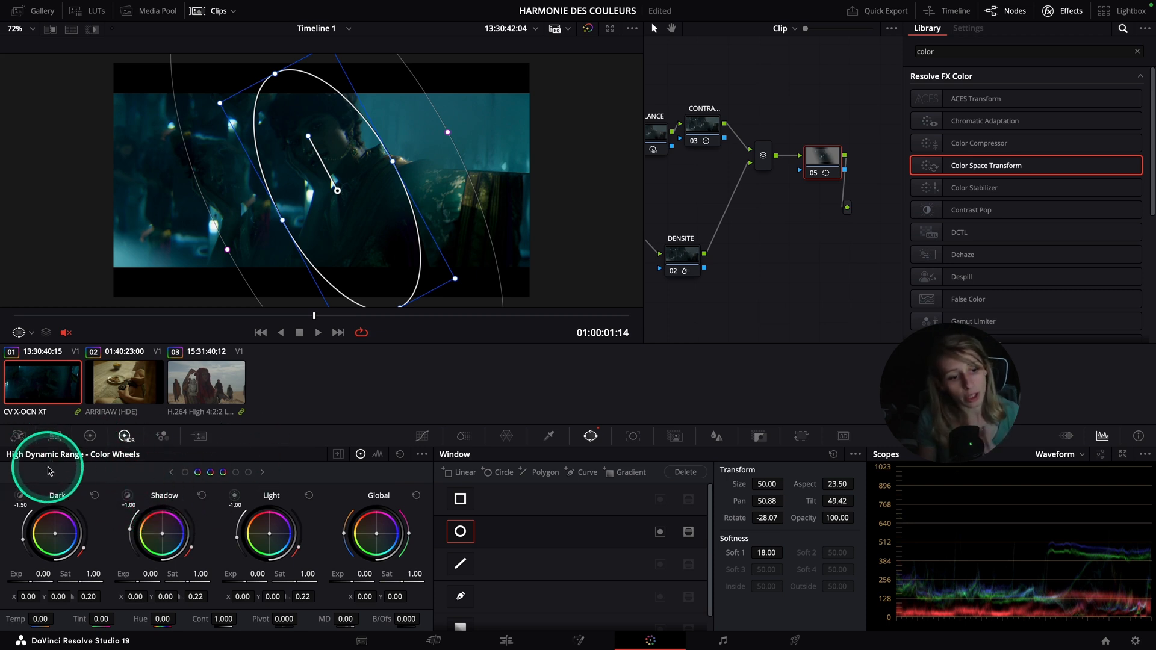
left_click_drag(145, 582, 260, 586)
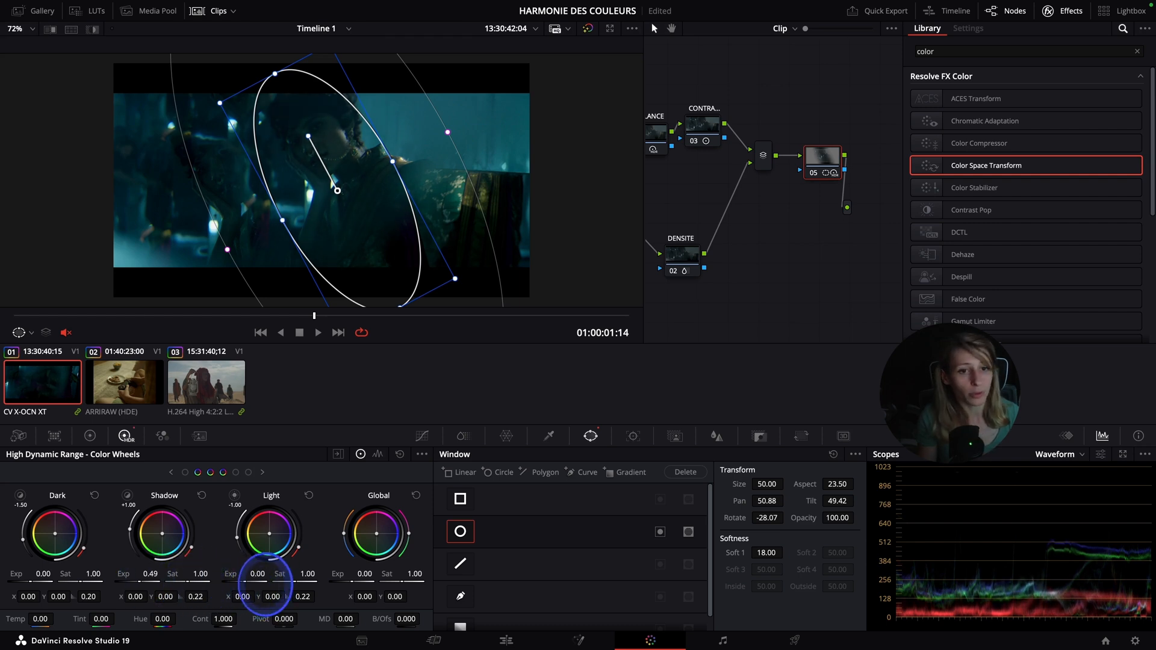
key("p")
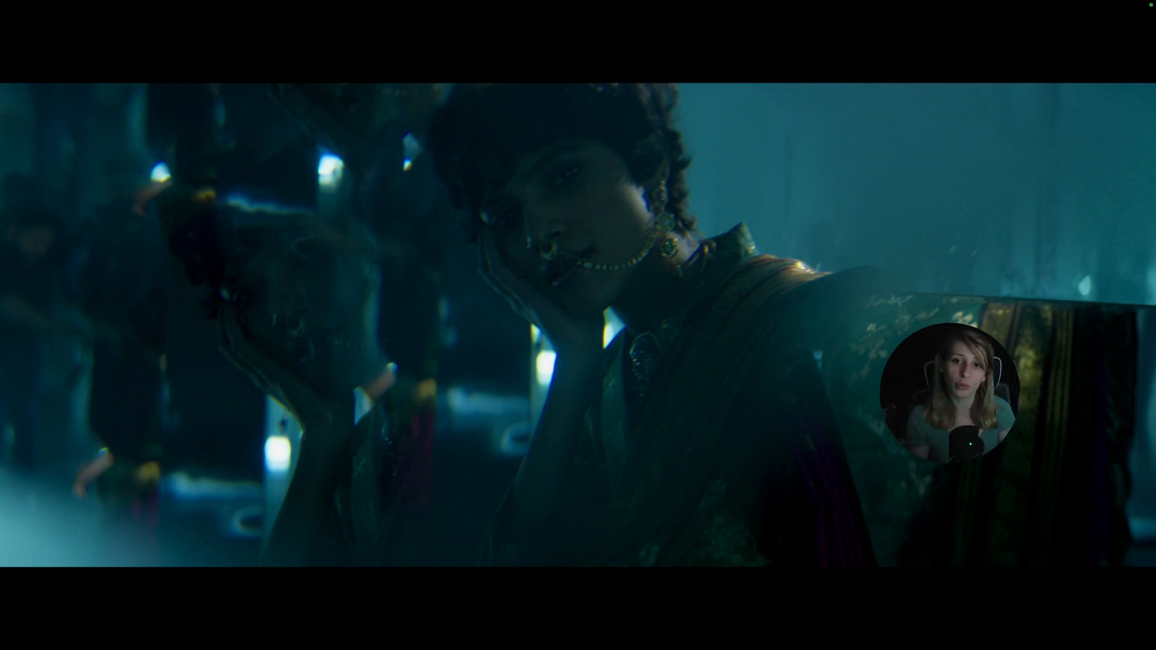
key("Escape")
Label node 05 OMBRES, and add a serial node after it labelled VIGN.
left_click(805, 244)
right_click(790, 237)
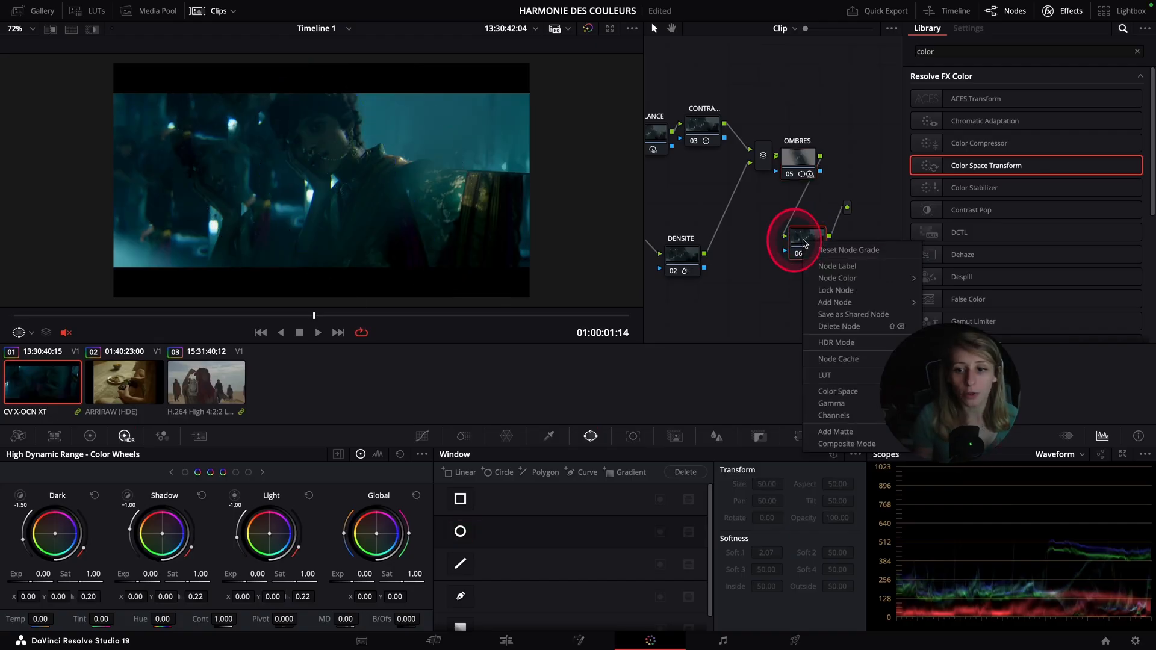
left_click(833, 269)
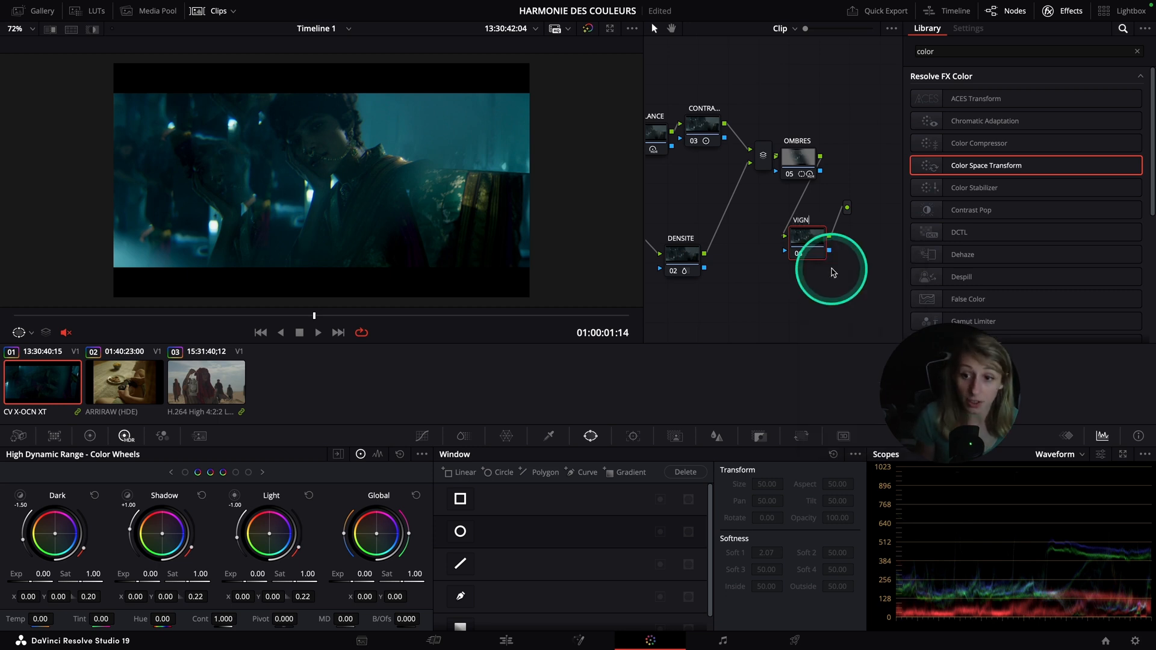
Add a circular window to the VIGN node around the subject, rotated about -22, size about 55, softness 18, and preview its matte.
left_click(461, 531)
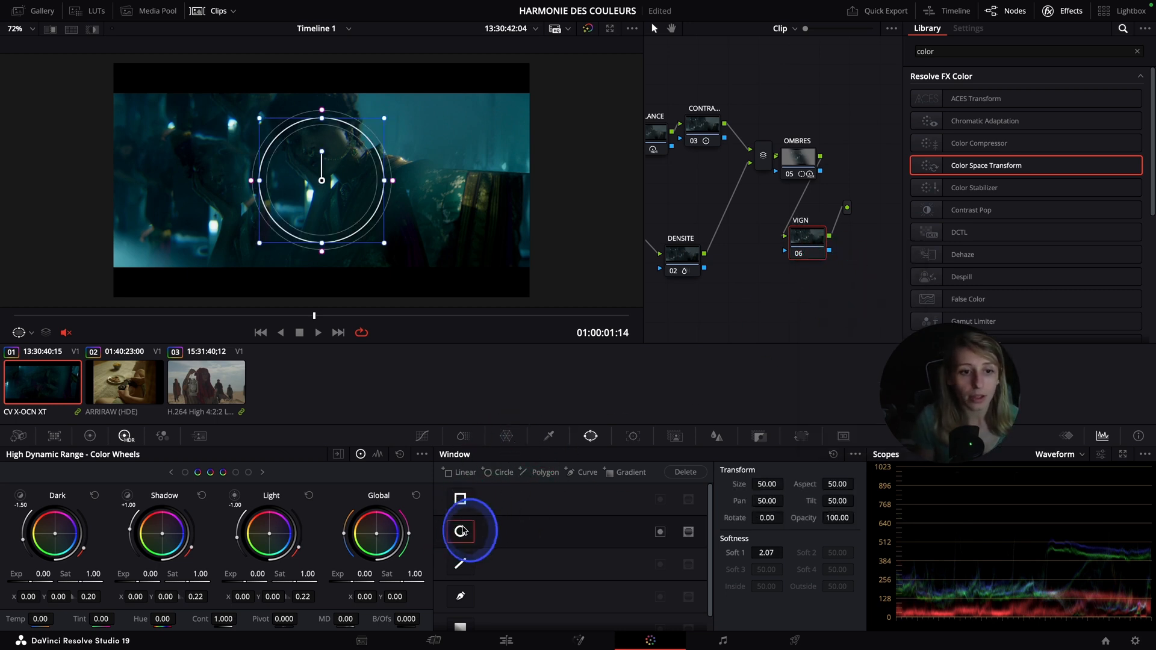
left_click_drag(321, 144, 308, 146)
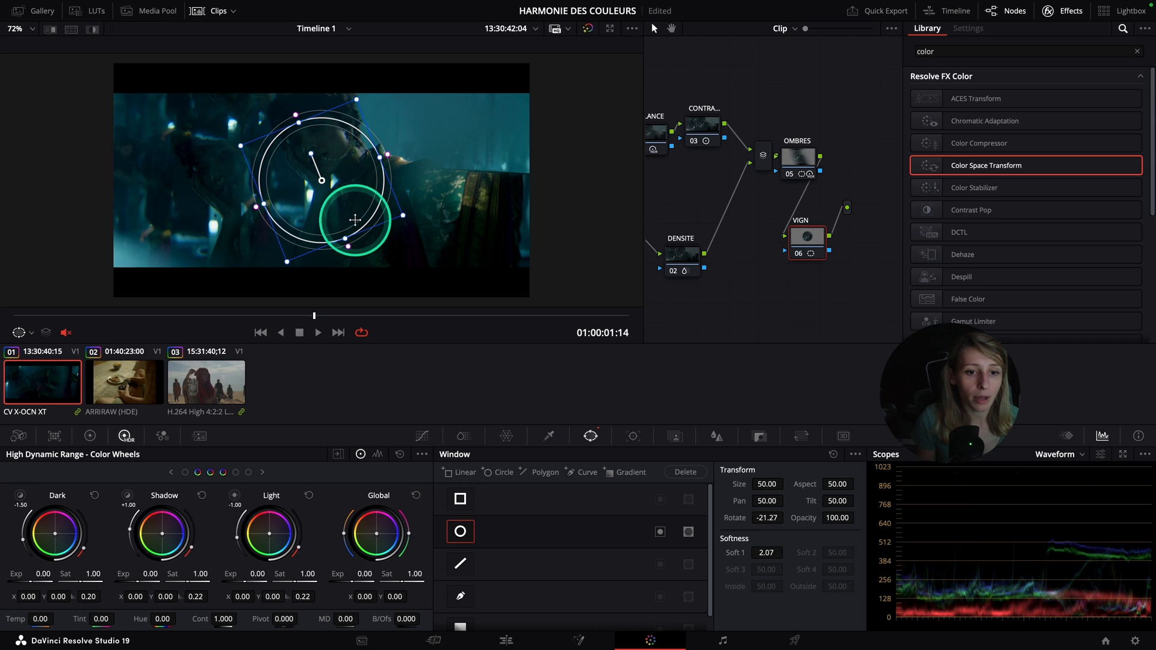
left_click_drag(361, 245, 392, 289)
left_click_drag(407, 160, 410, 200)
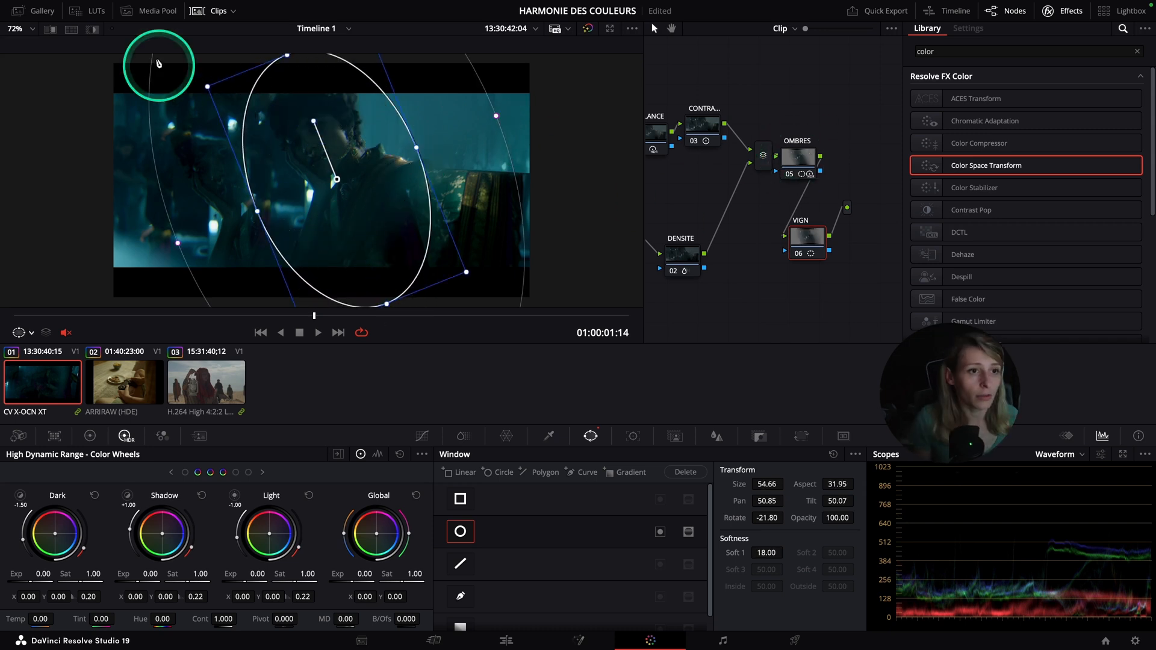
left_click(92, 29)
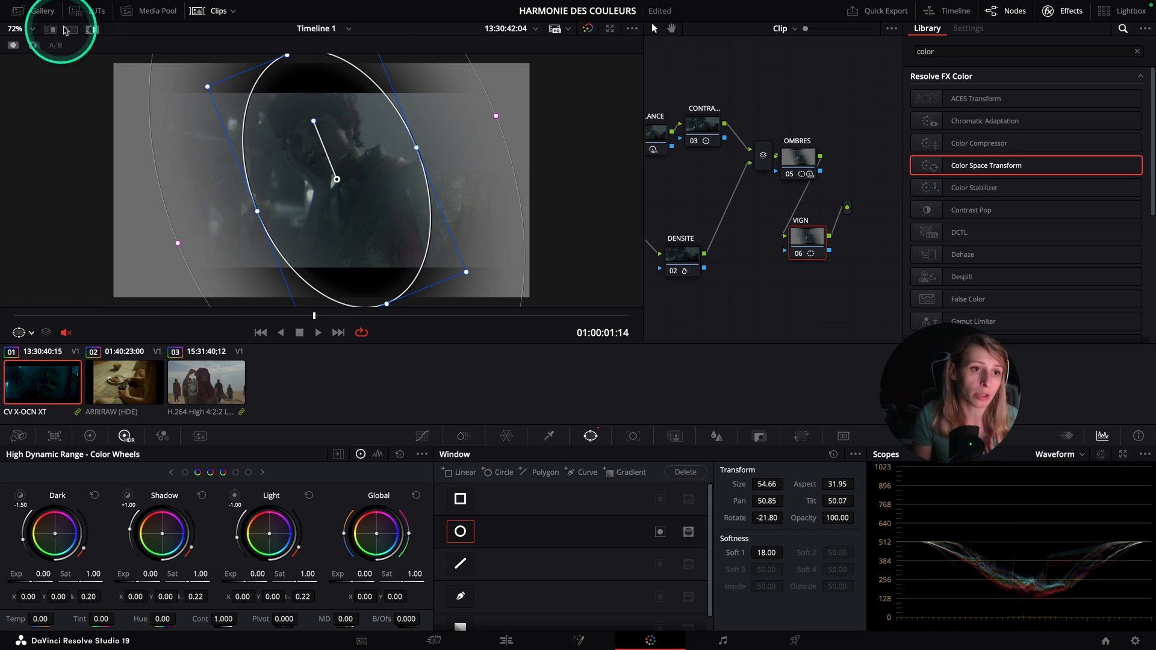
left_click(92, 29)
Lift the upper part of the VIGN node's custom curve, and compare the picture with and without the grade in full screen.
left_click(427, 439)
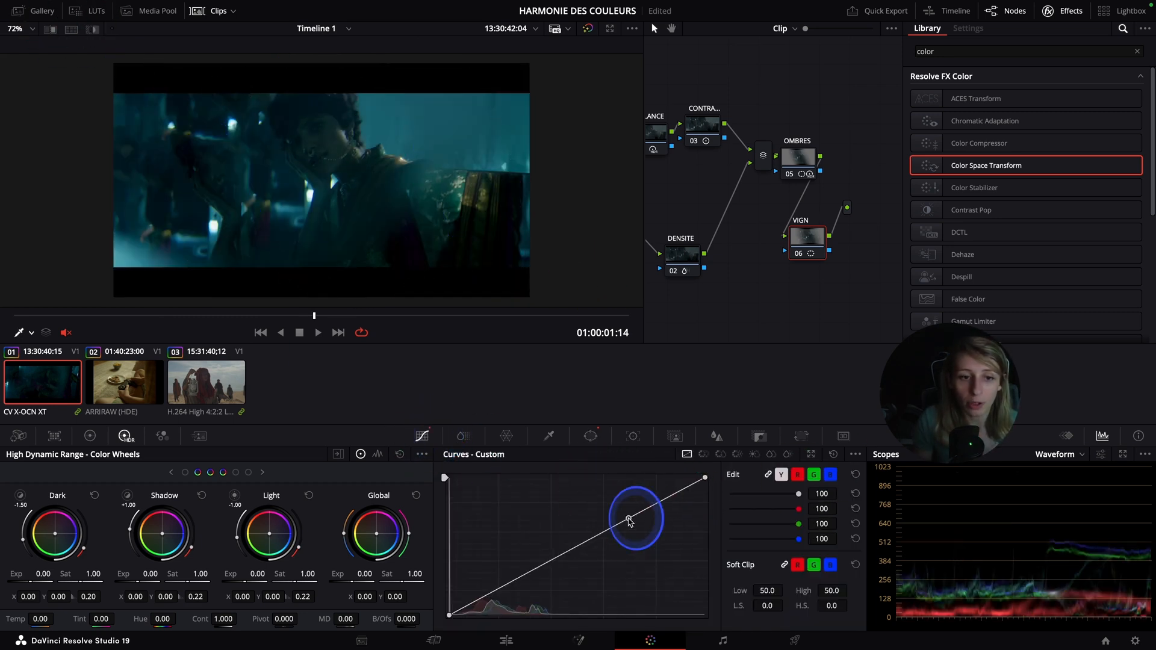
left_click_drag(629, 522, 622, 515)
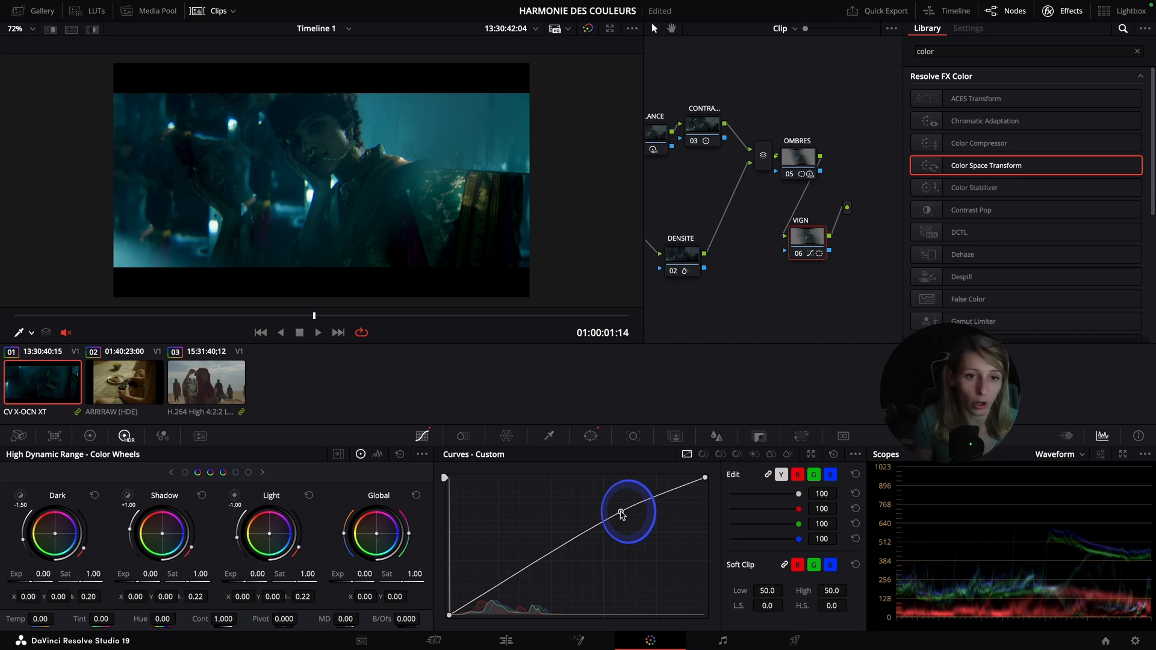
key("ctrl+f")
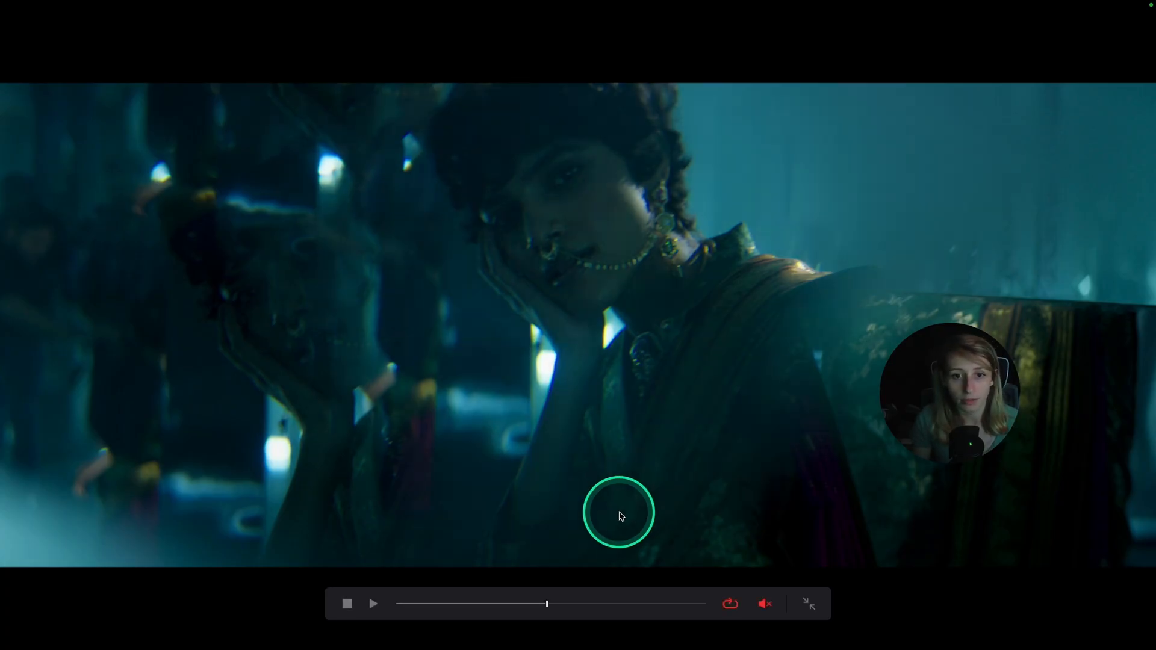
key("ctrl+f")
key("ctrl+f")
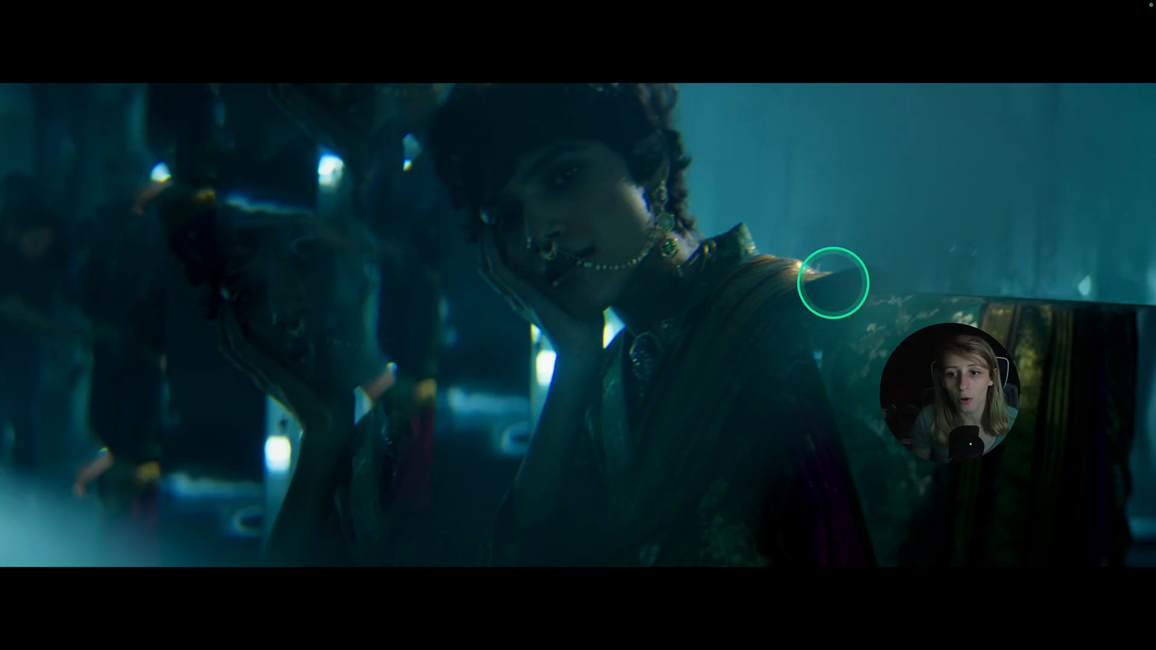
key("shift+d")
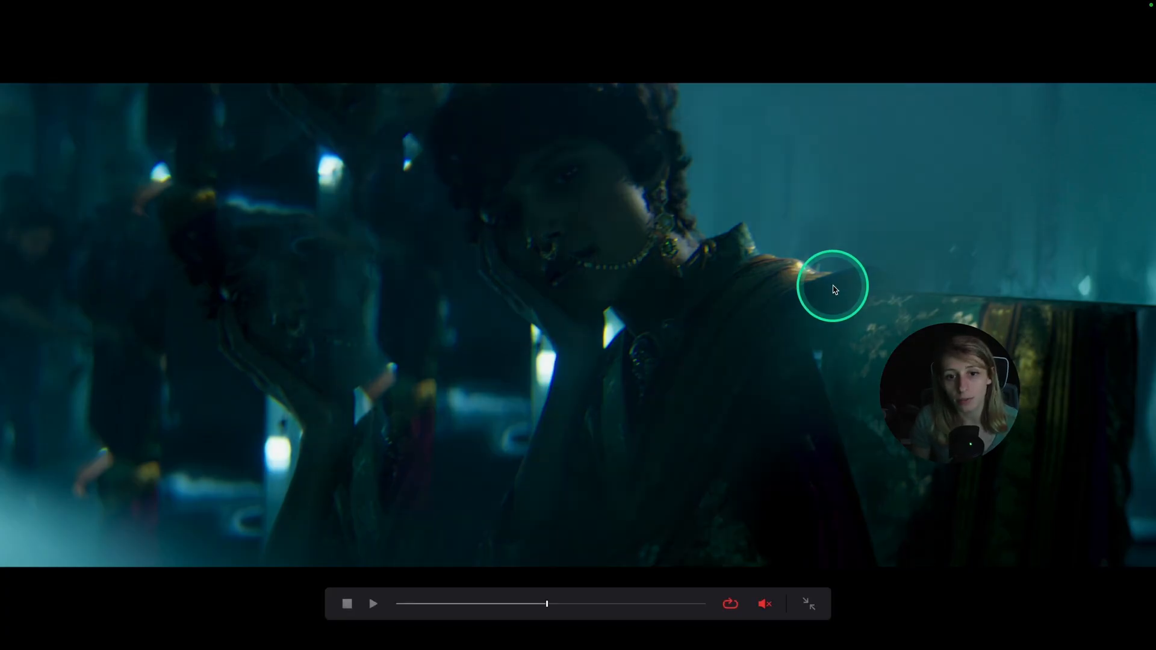
key("shift+d")
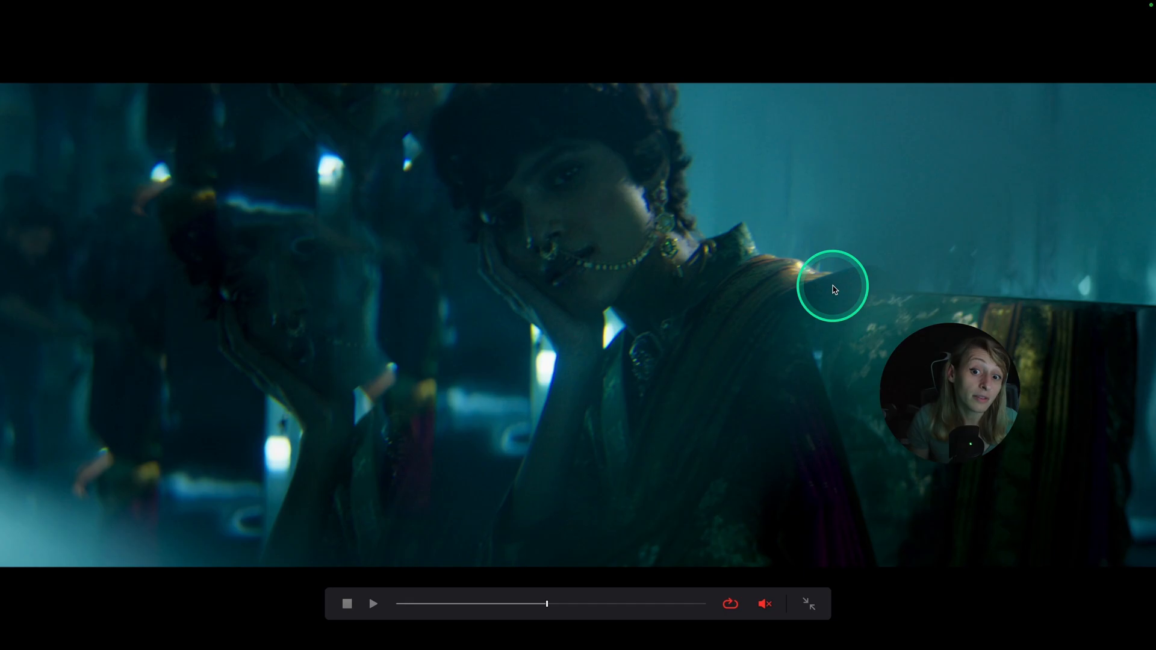
key("ctrl+f")
Add an outside node after the VIGN node, and compare the mattes of both nodes in highlight view.
right_click(807, 249)
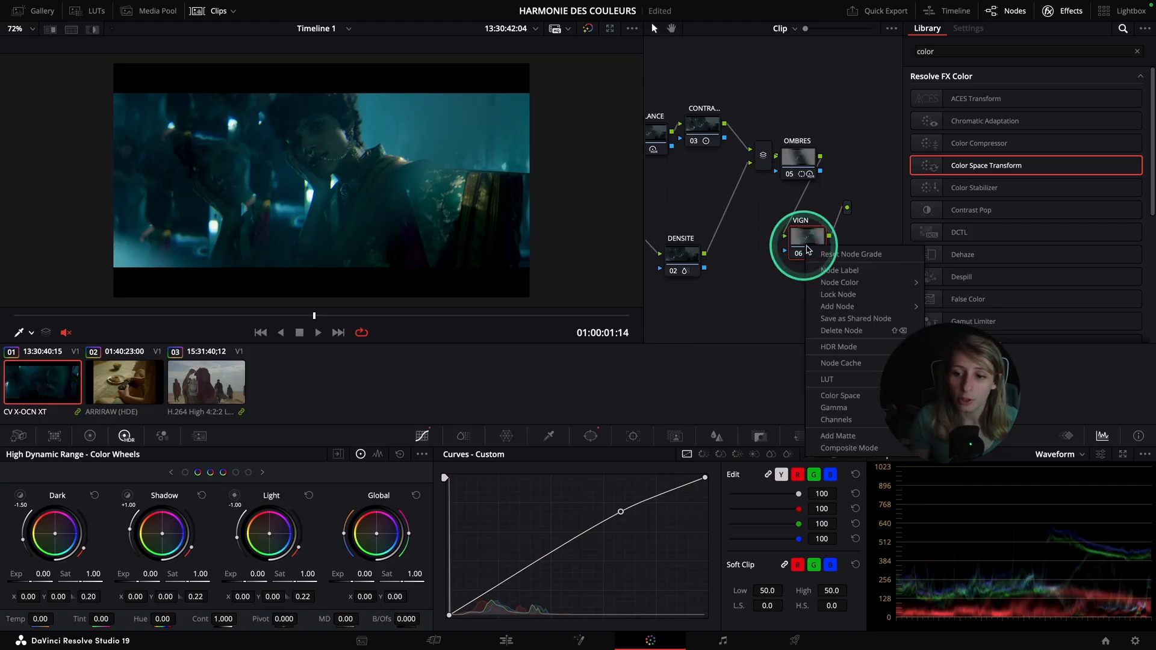
left_click(767, 305)
left_click(807, 251)
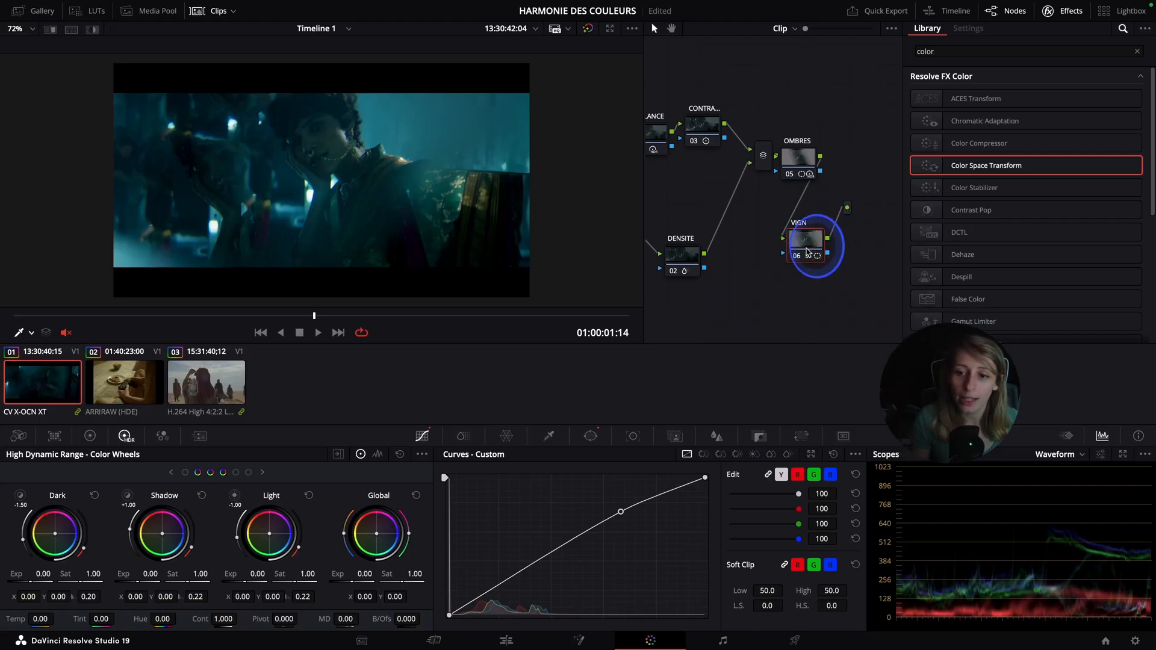
right_click(800, 256)
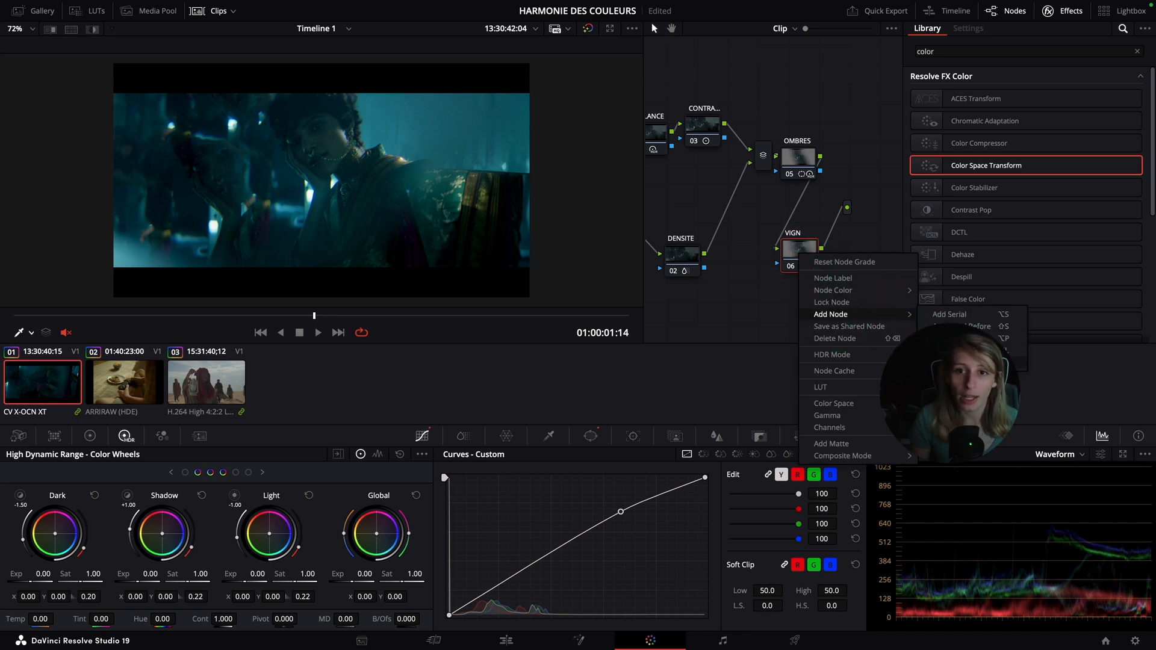
left_click(950, 314)
left_click_drag(859, 260, 822, 264)
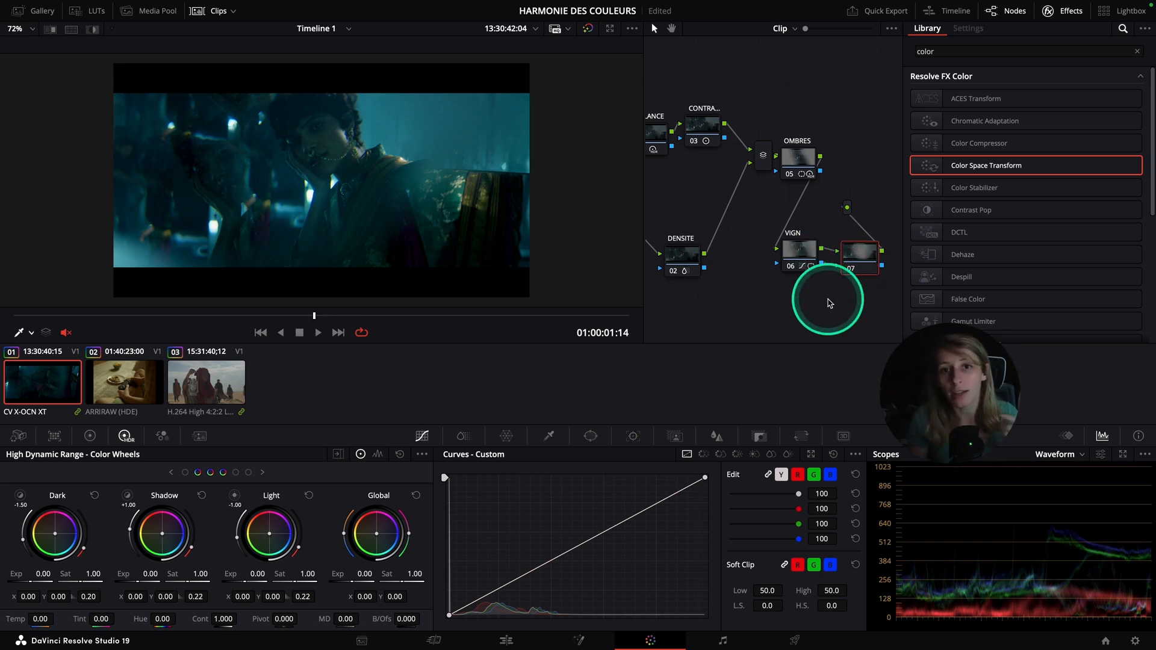
left_click(803, 252)
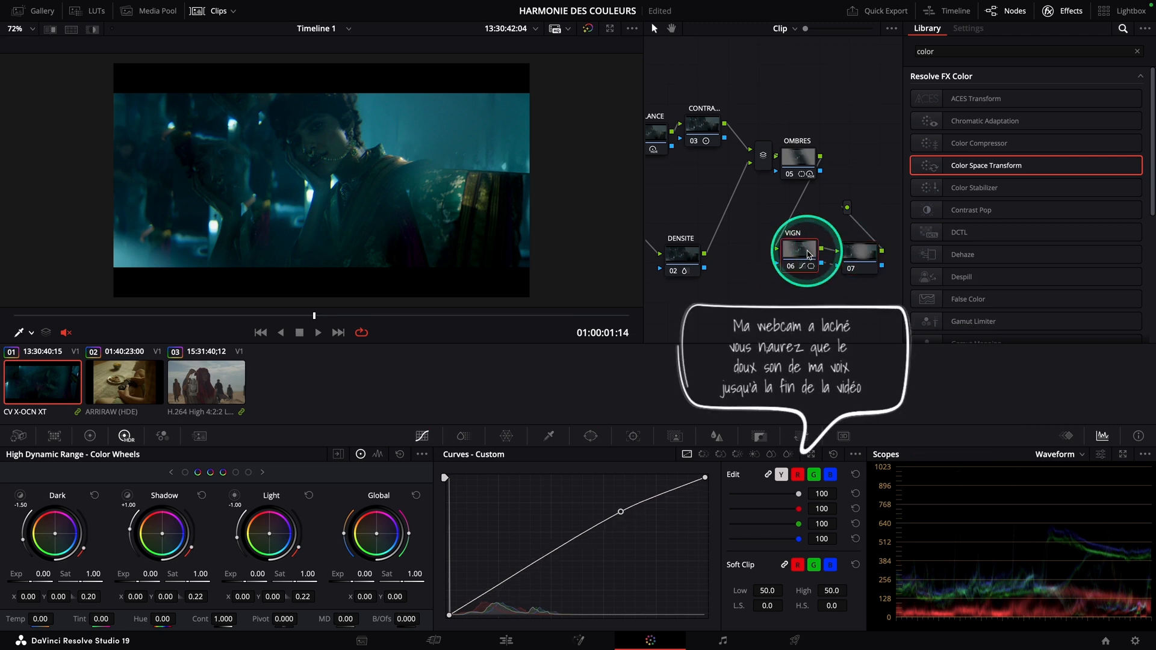
left_click(95, 29)
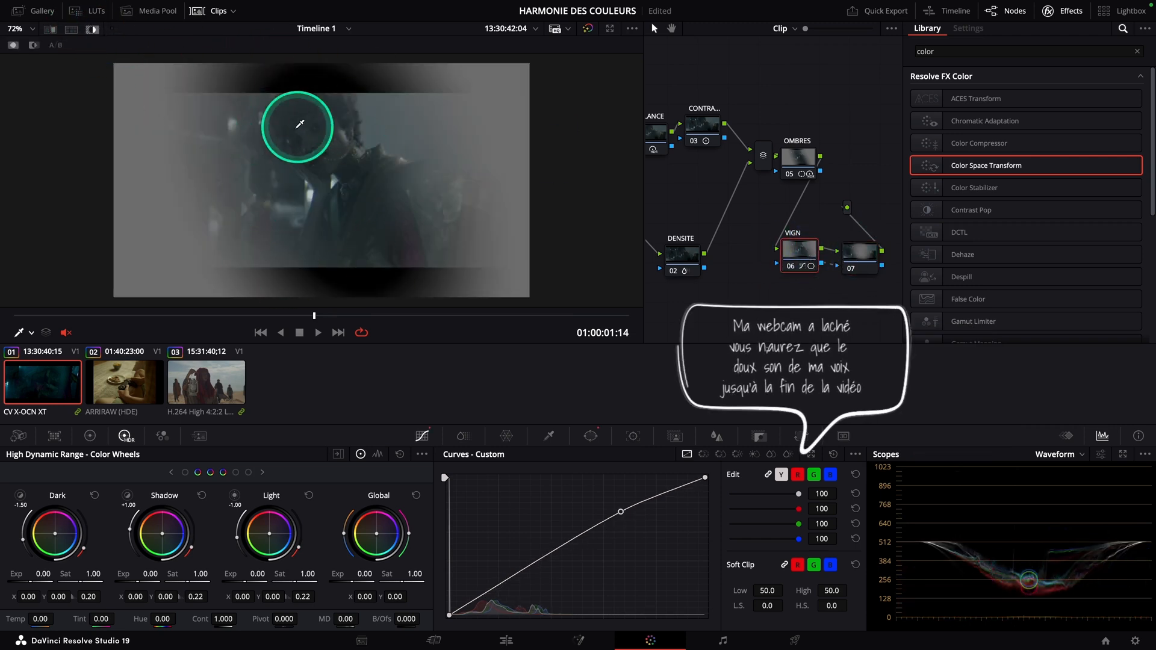
left_click(857, 254)
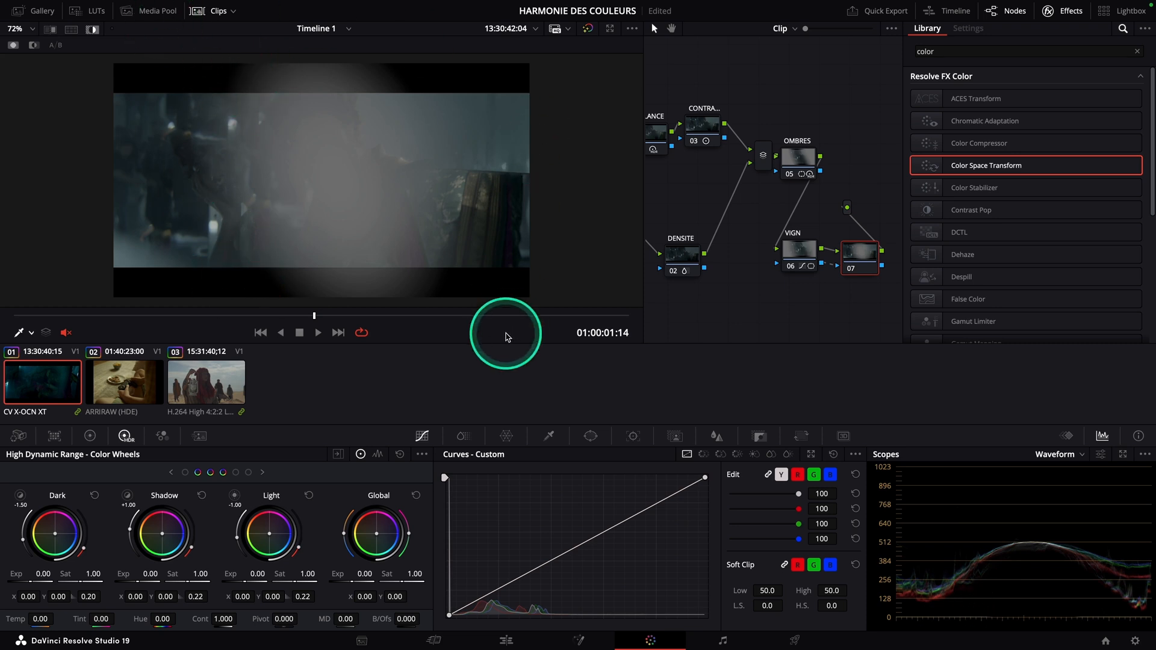
left_click(92, 29)
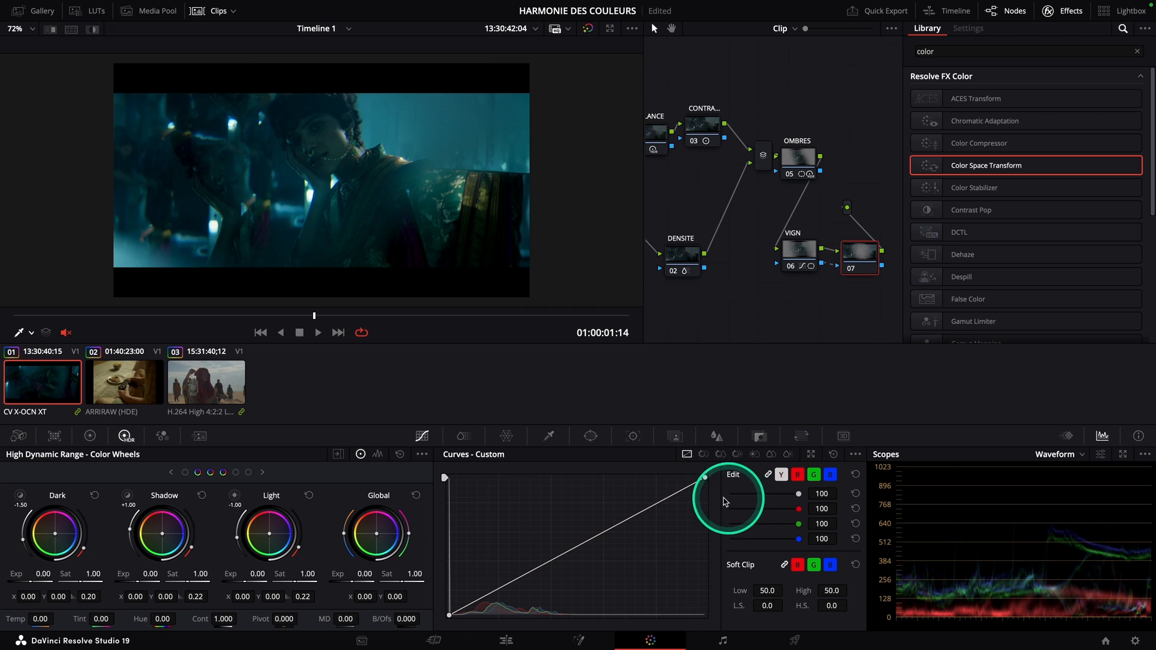
Lower the upper part of node 07's custom curve slightly to darken the surroundings, and review the picture in full screen.
left_click_drag(633, 521, 638, 527)
left_click_drag(942, 249, 800, 254)
key("ctrl+f")
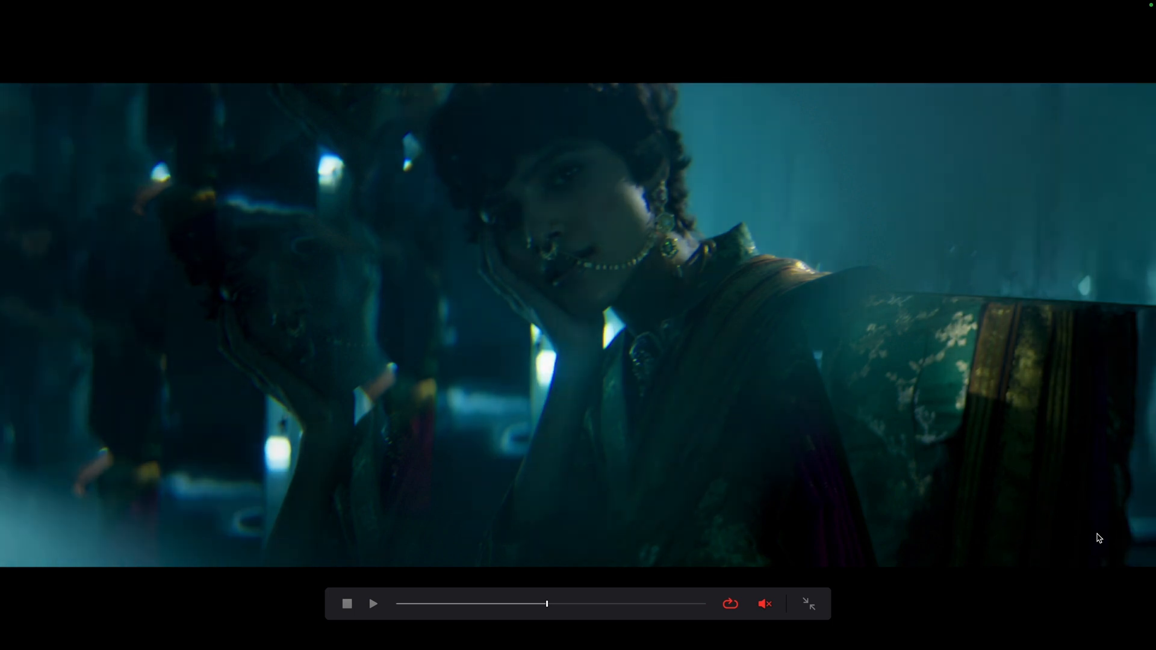
key("Escape")
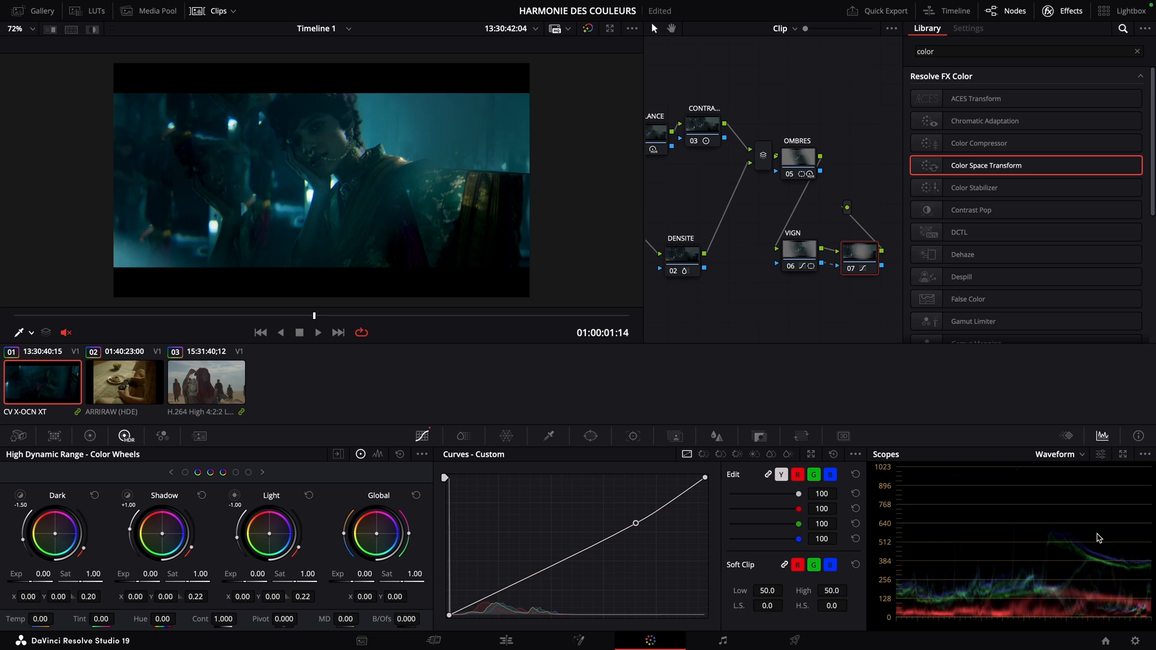
Hide the effects library and switch to the second clip with the HSL Qualifier open.
left_click(1072, 11)
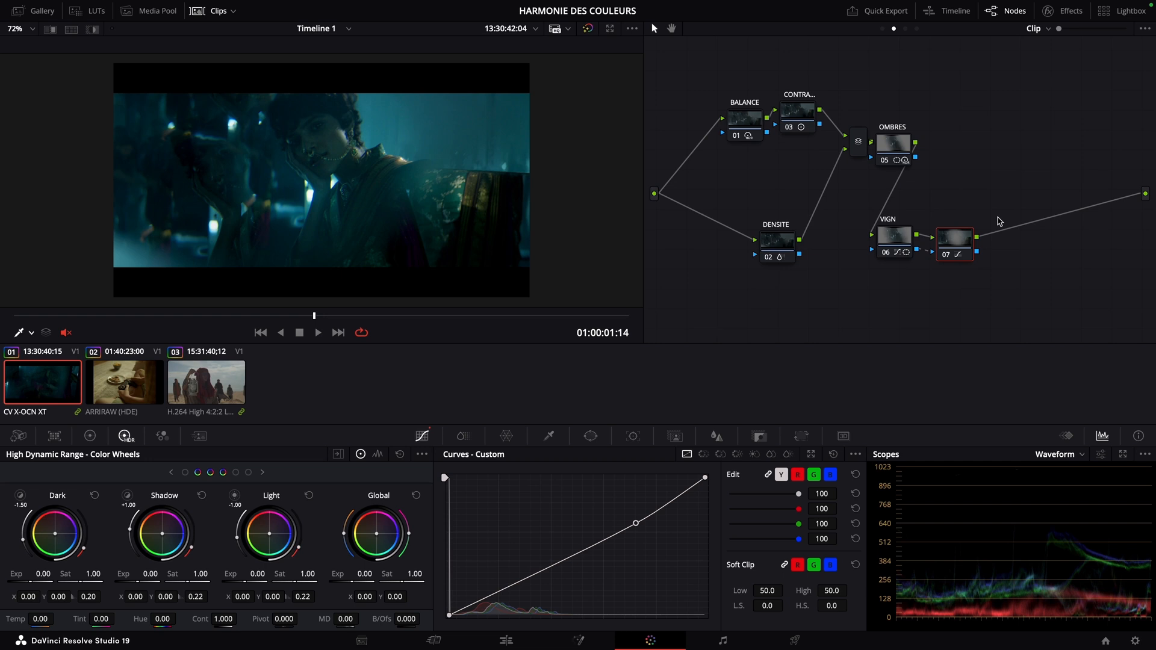
left_click(549, 435)
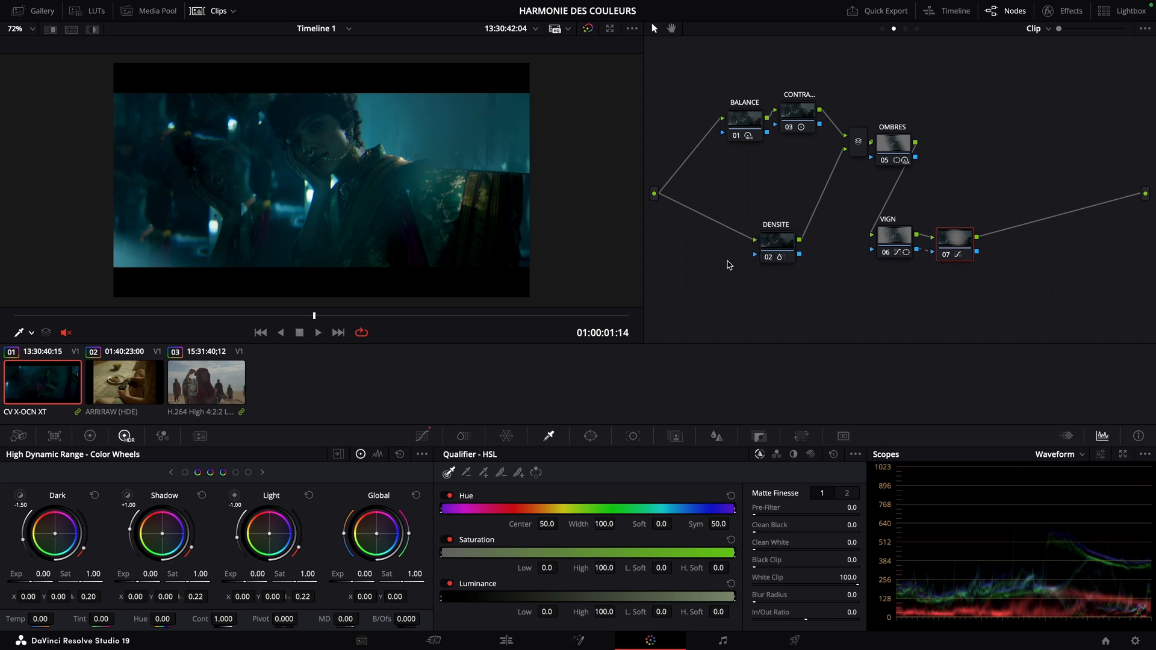
key("Down")
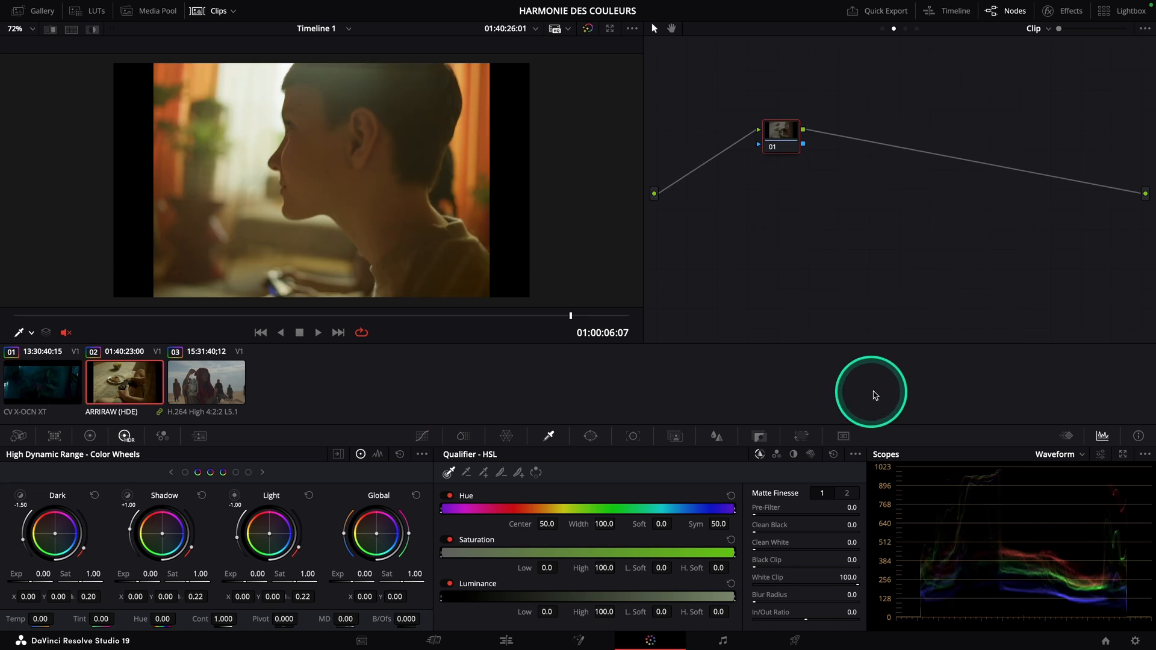
Switch the scopes to the vectorscope, and add a layer node beneath node 01 of the second clip.
left_click(1059, 454)
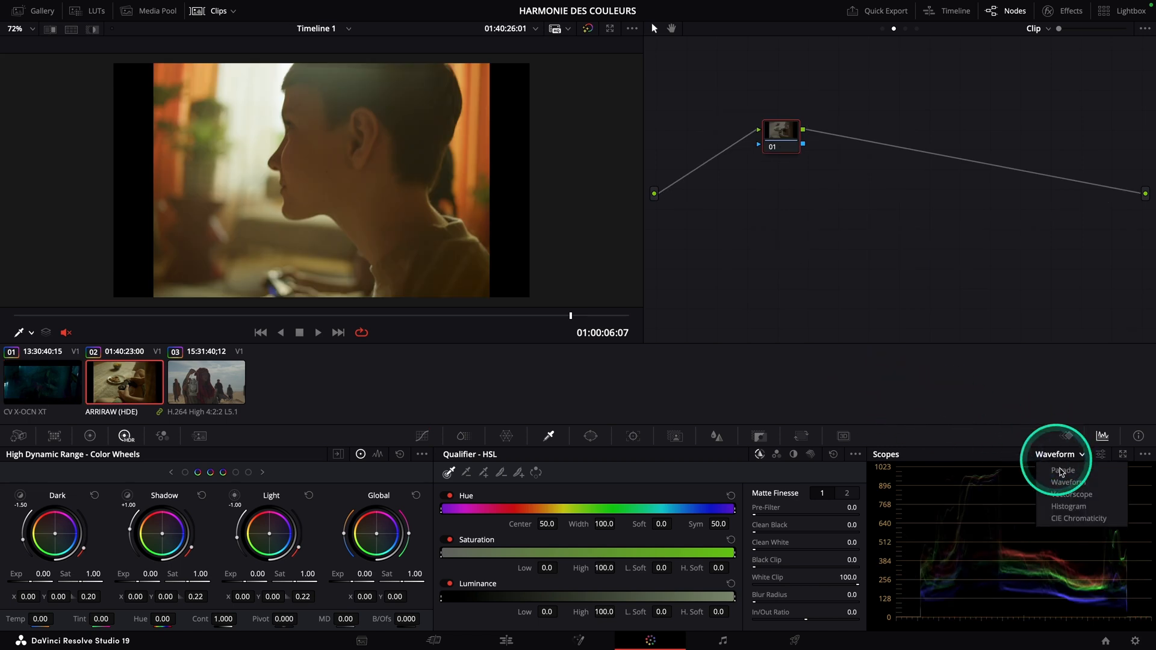
left_click(1052, 495)
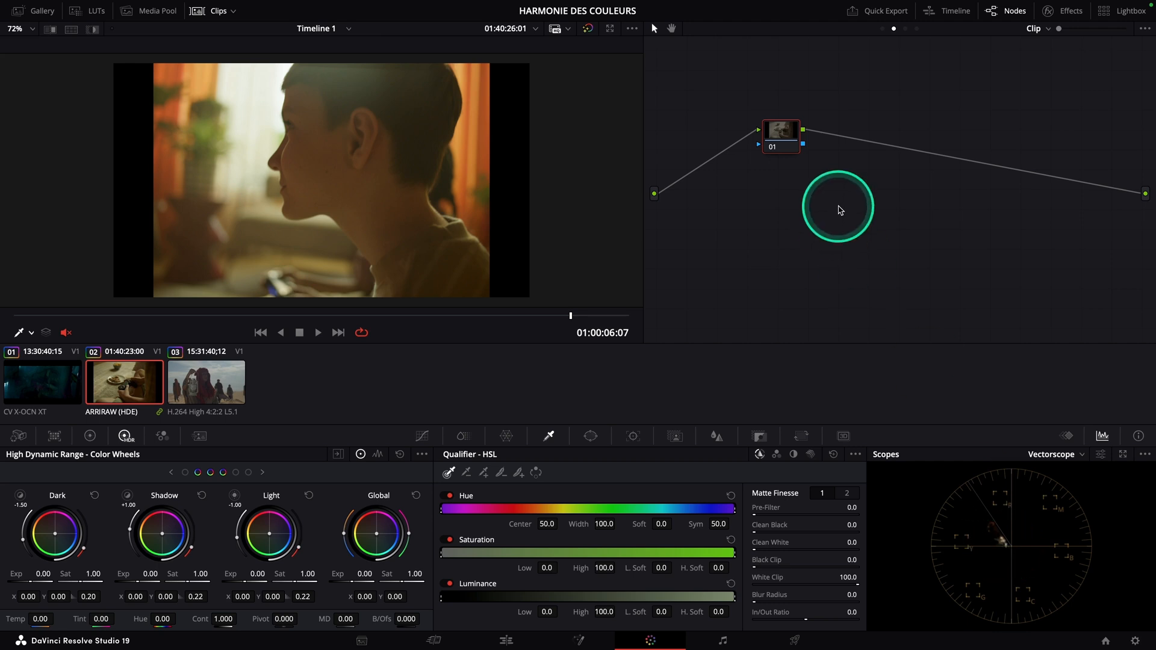
key("alt+l")
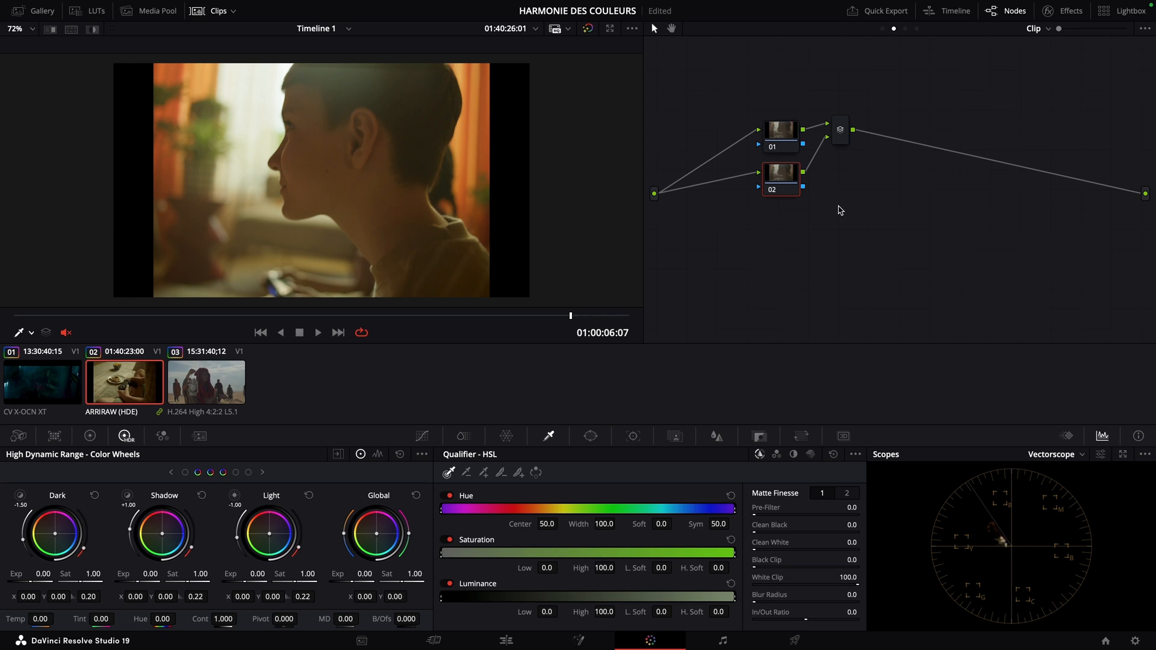
Label node 01 as BALANCE.
left_click(793, 129)
right_click(776, 135)
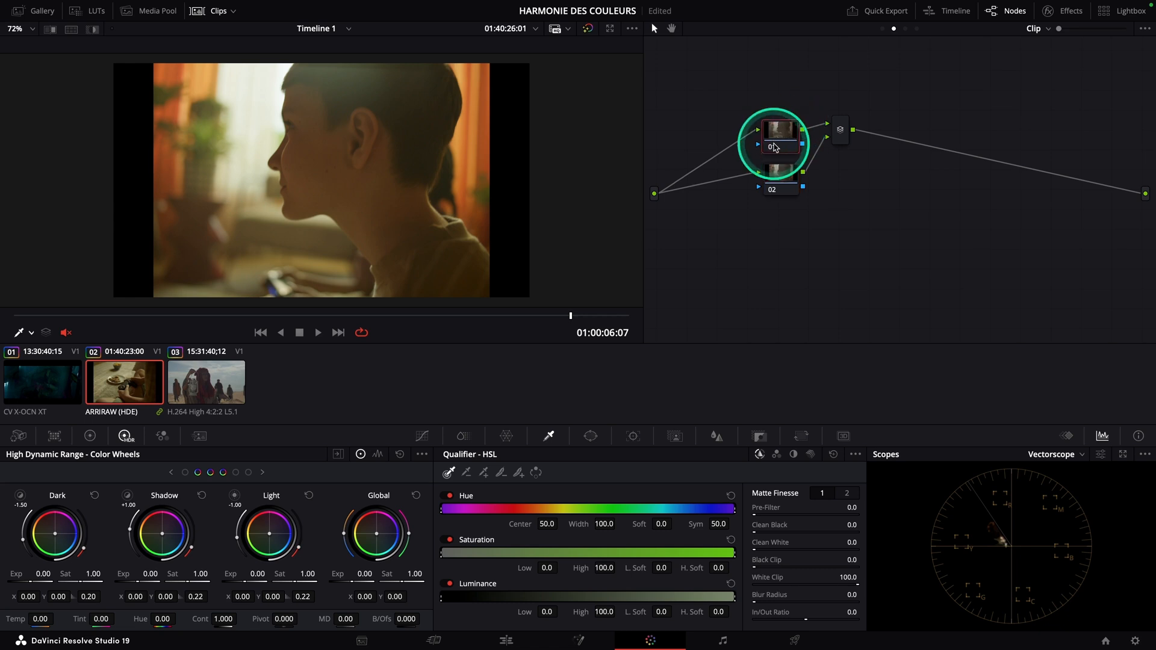
left_click(802, 162)
type("BALANCE")
Raise the BALANCE node's global HDR exposure to 0.44, and lower its primary Lift luminance to -0.04.
left_click(357, 460)
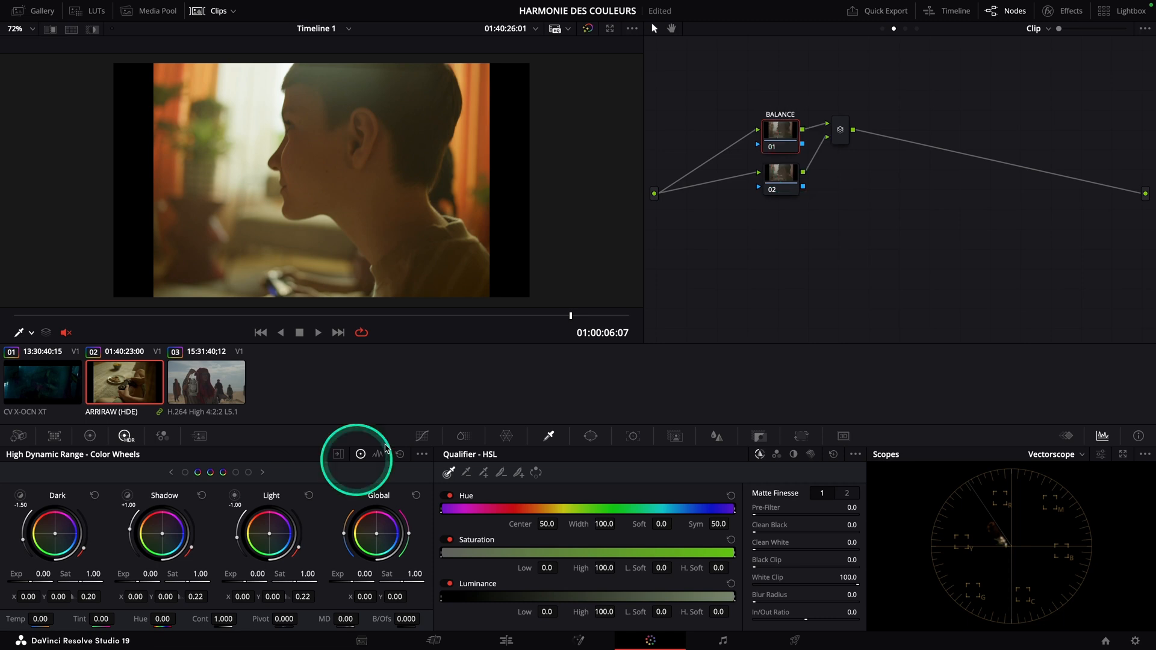
left_click(457, 405)
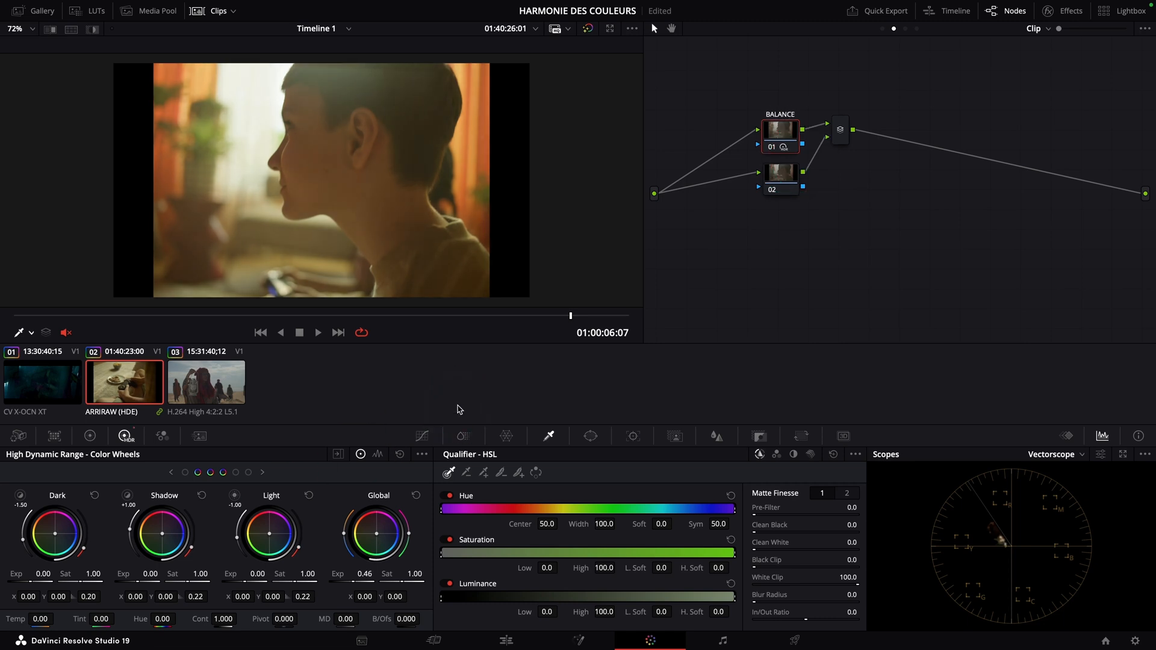
left_click(457, 407)
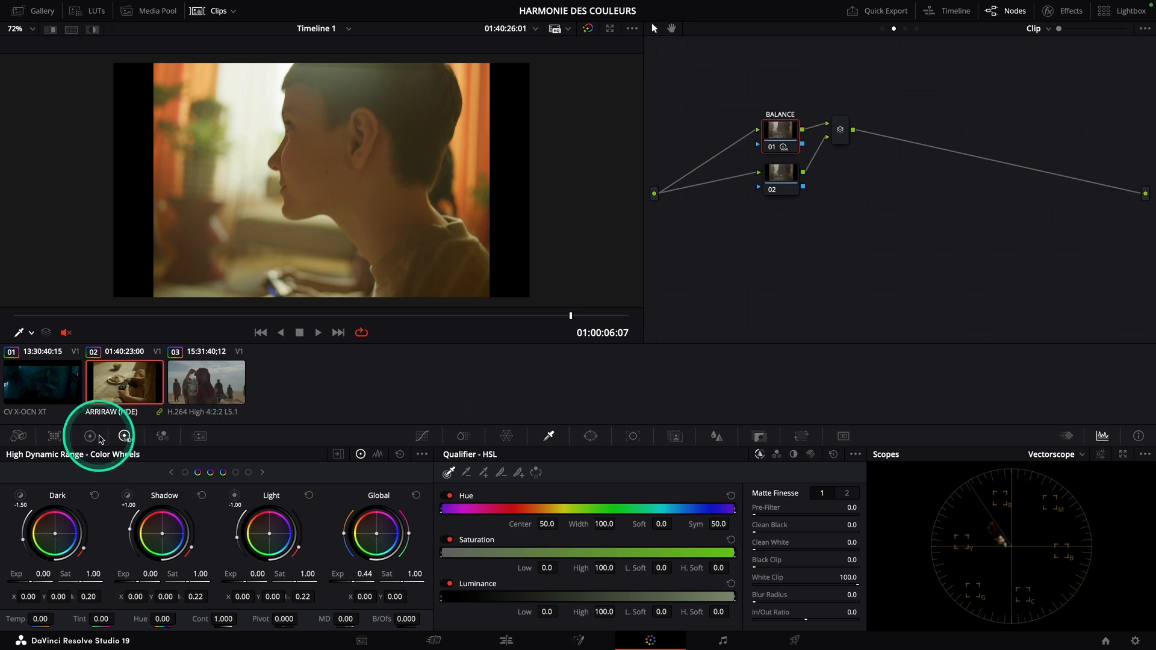
left_click(90, 436)
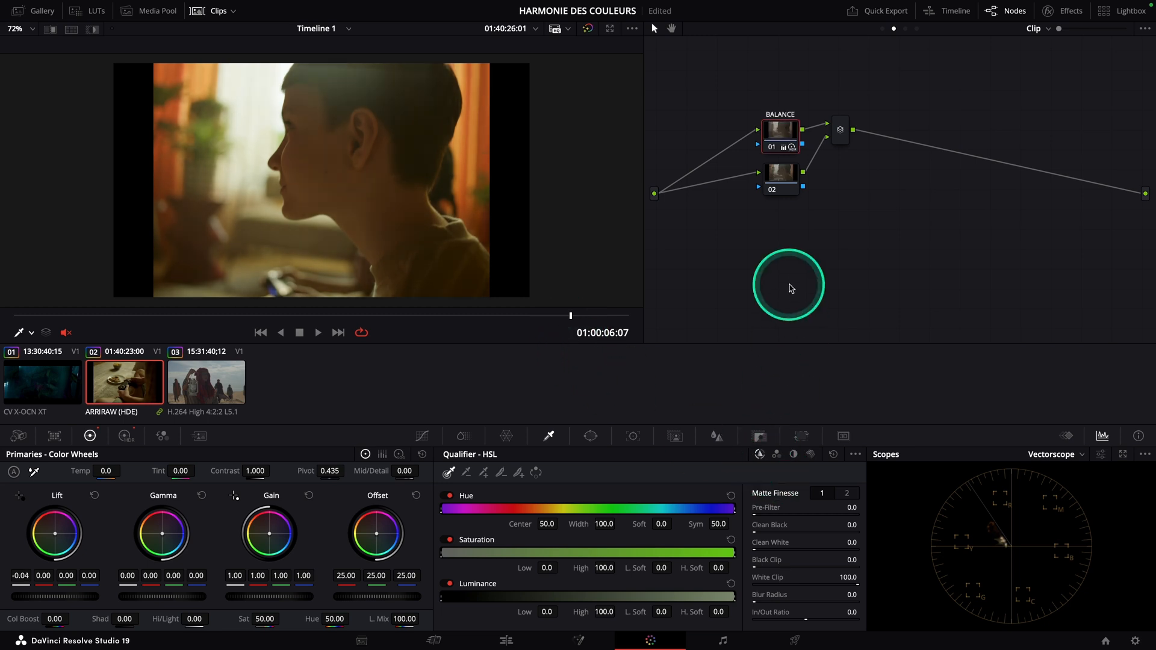
Move the BALANCE node and node 02 further apart, and park the second clip's playhead at 01:00:06:00.
left_click_drag(775, 155, 778, 119)
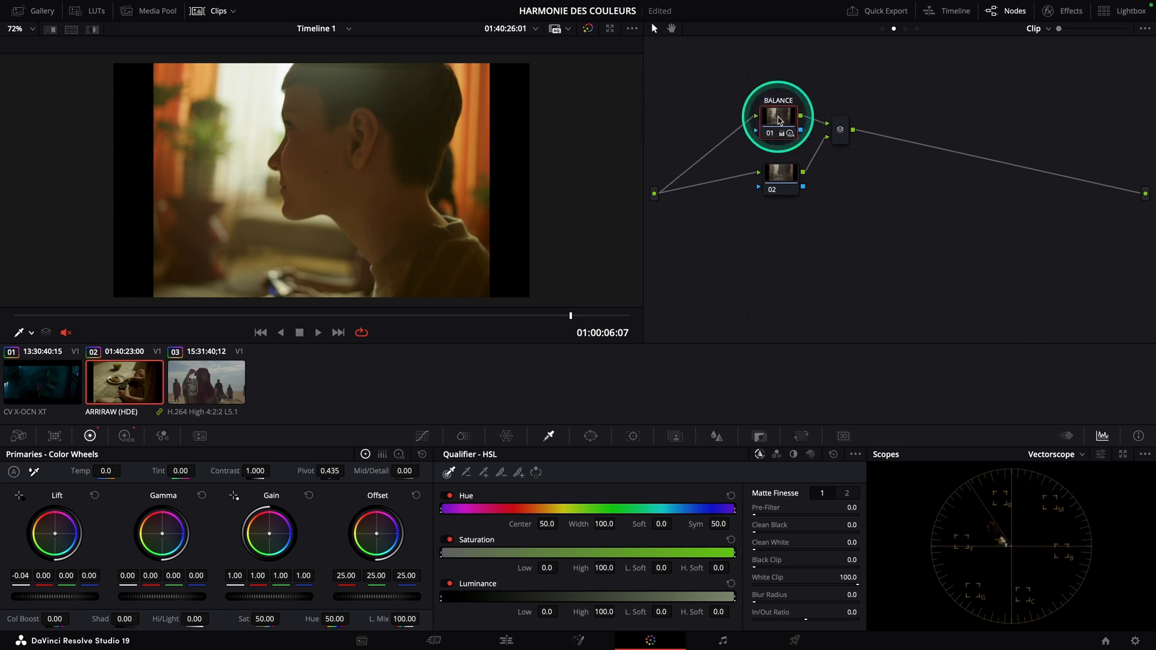
left_click_drag(781, 174, 783, 200)
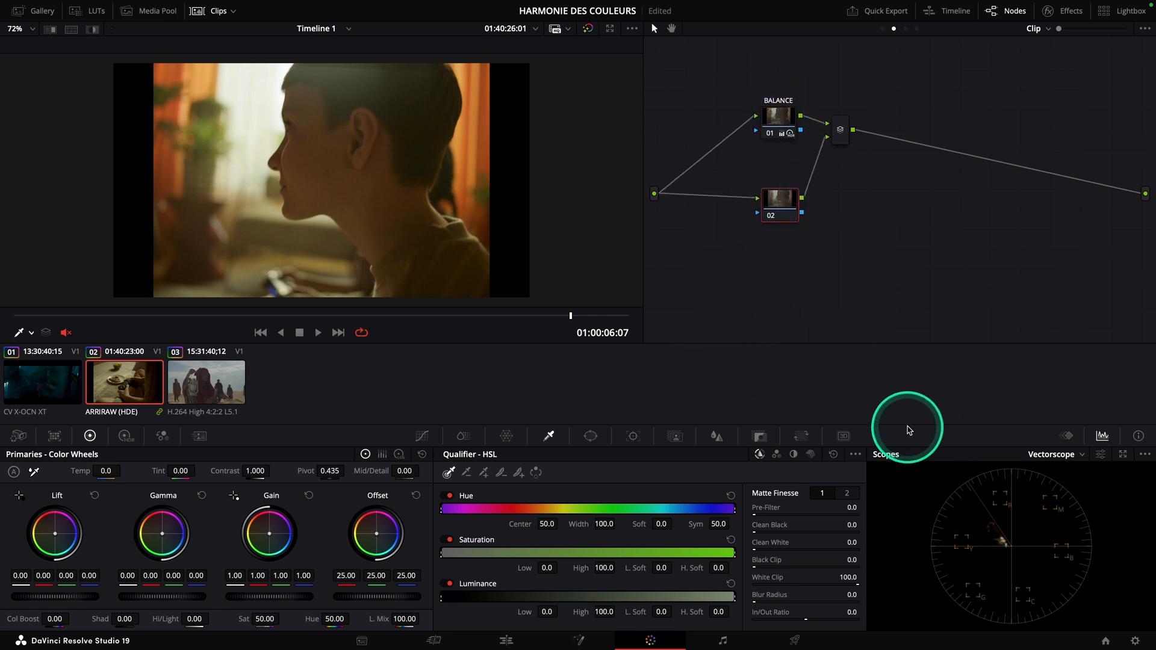
left_click(67, 390)
left_click_drag(363, 319, 314, 315)
left_click(572, 317)
key("Down")
left_click_drag(415, 316, 522, 323)
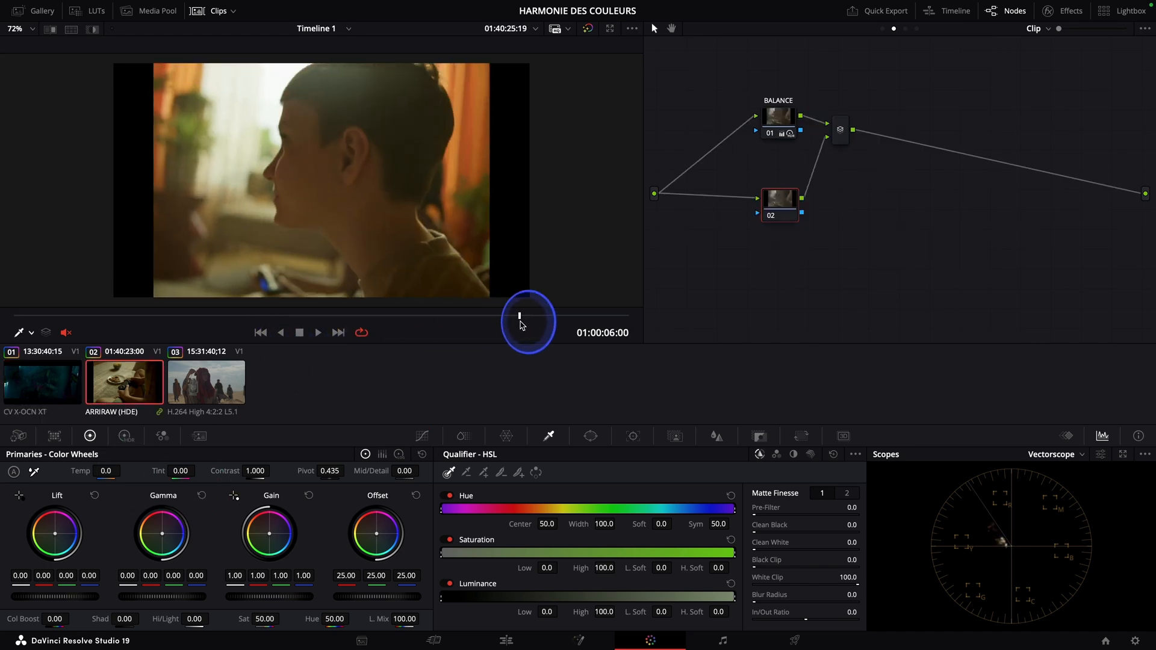
left_click(752, 370)
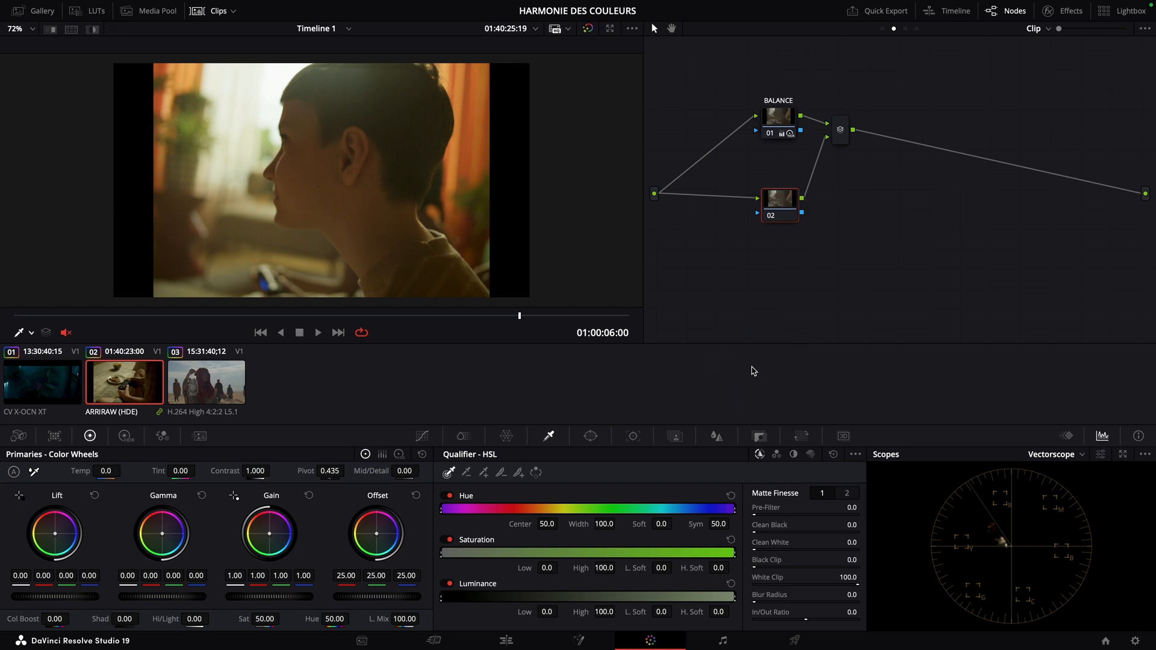
Lower node 02 slightly in the node graph and label it DENSITE.
left_click_drag(778, 208, 779, 220)
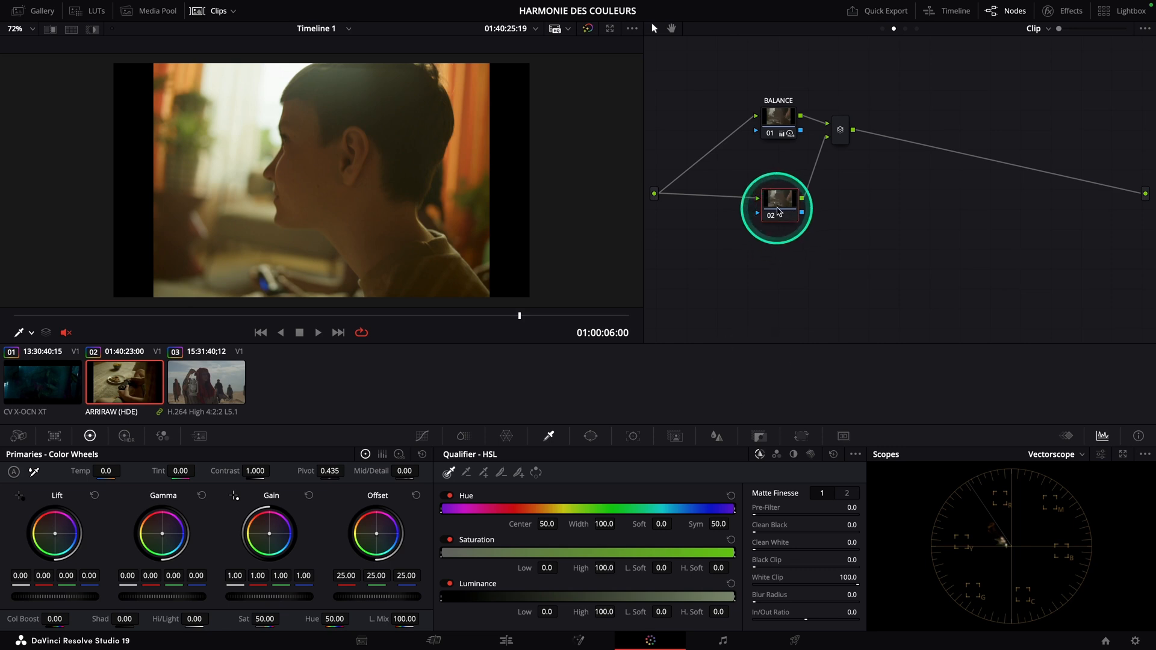
left_click(752, 249)
left_click(627, 316)
right_click(771, 207)
left_click(781, 208)
left_click(780, 213)
right_click(780, 213)
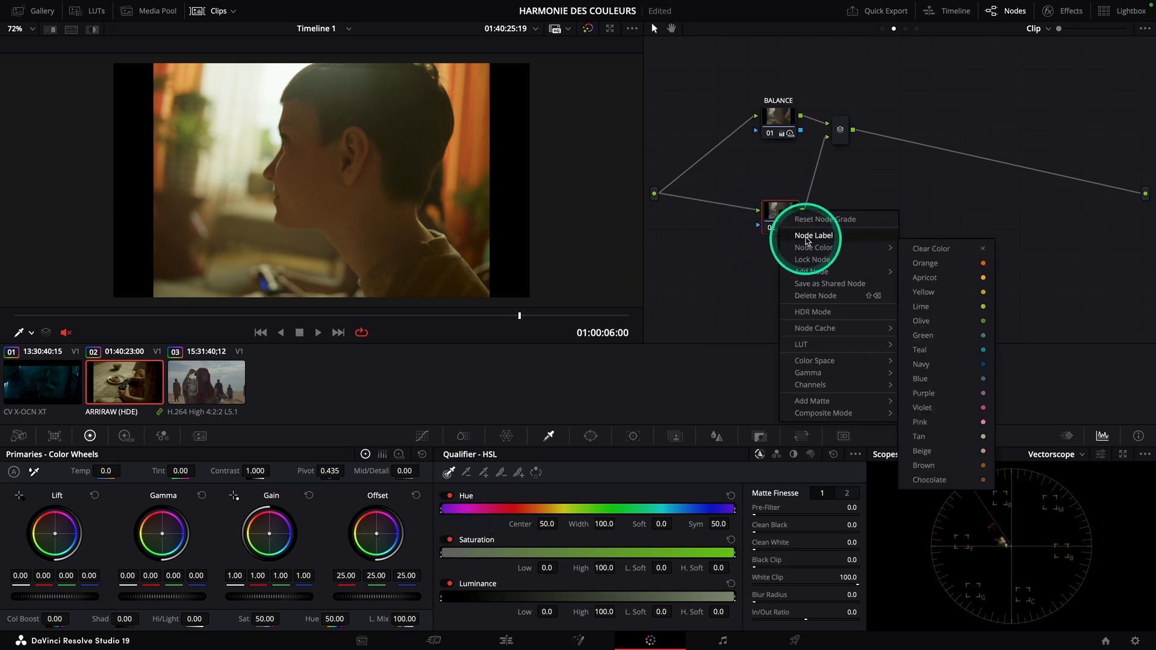
Examine in highlight view which parts of the picture the ColorSlice red, skin and yellow ranges cover.
left_click(463, 436)
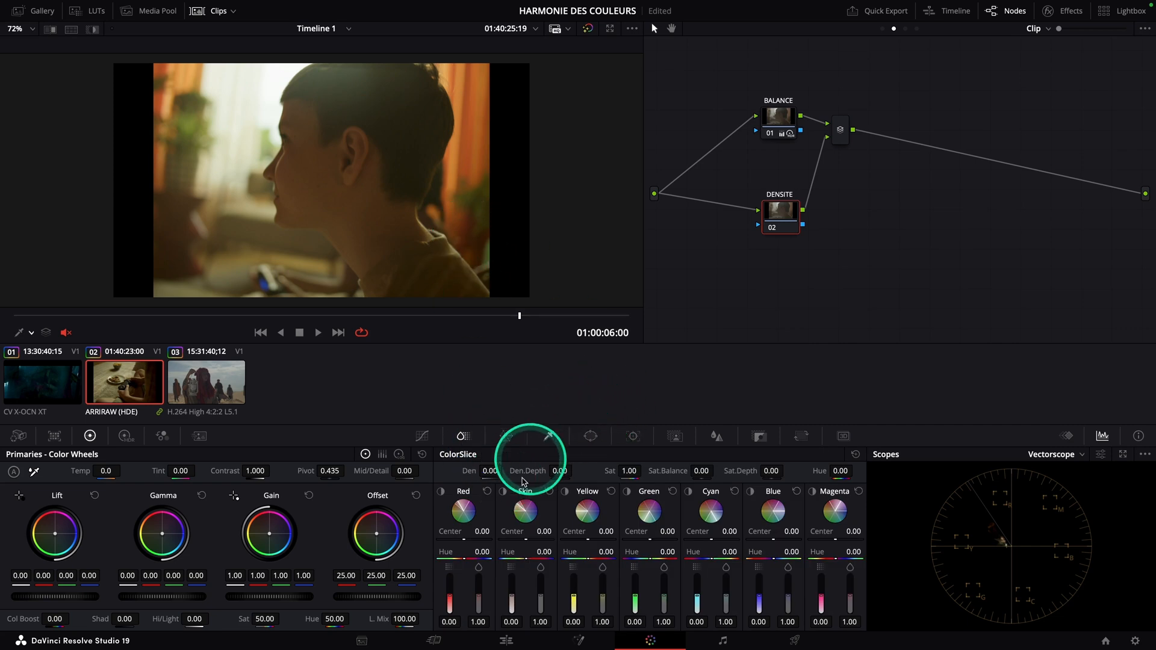
left_click(441, 492)
left_click(504, 492)
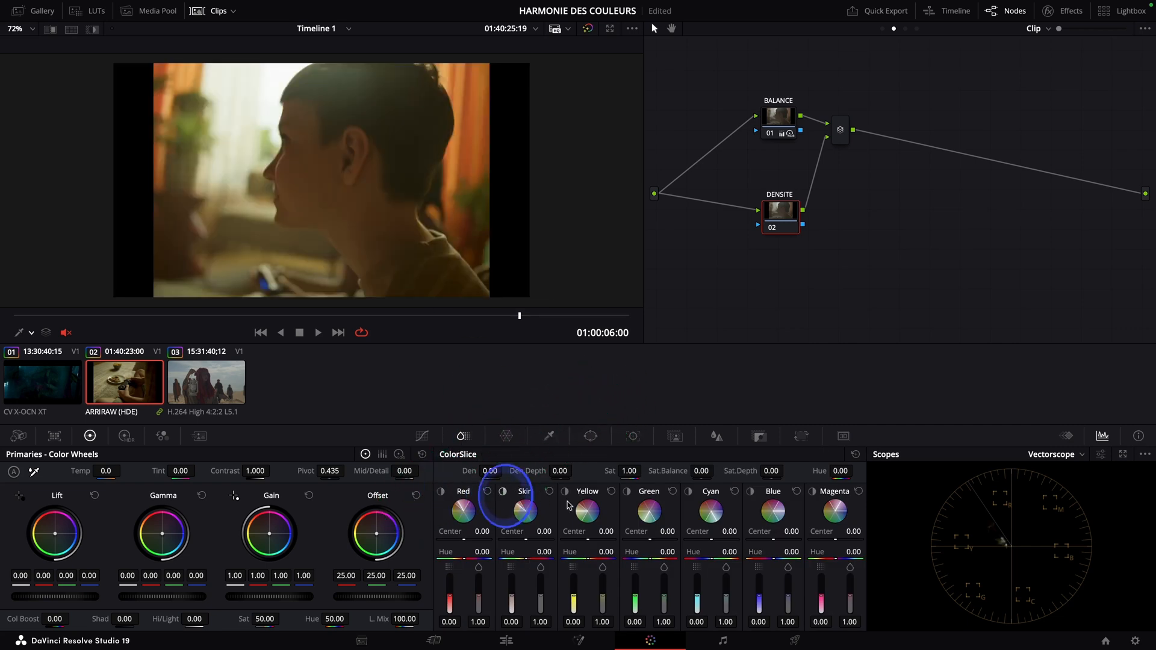
left_click(503, 493)
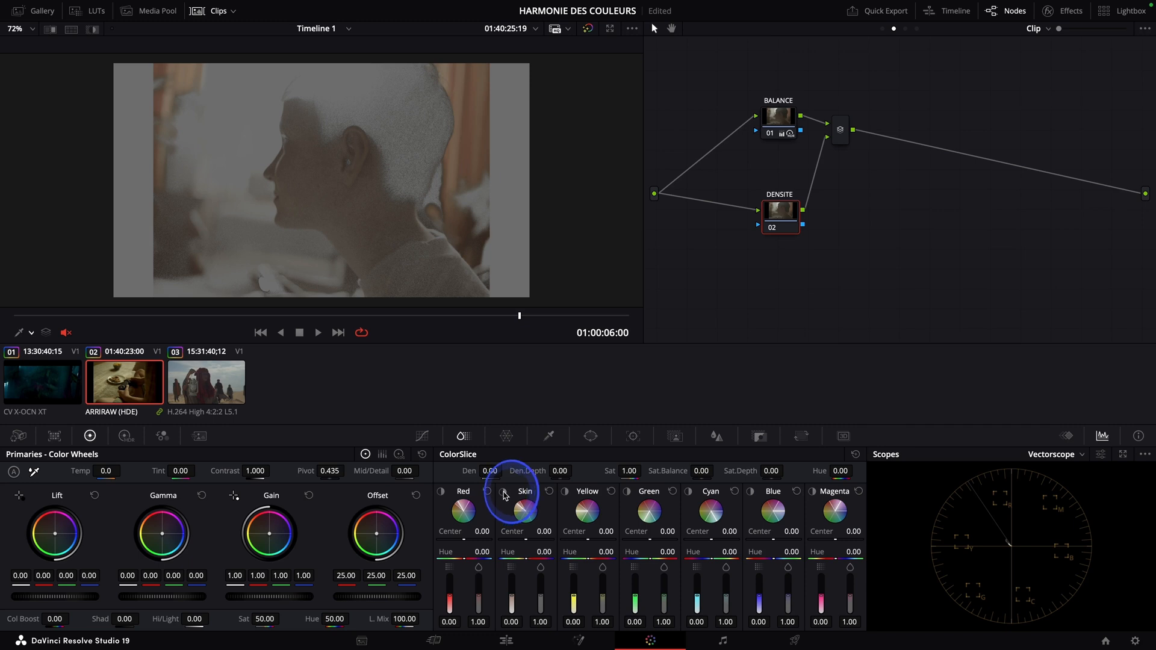
left_click(566, 492)
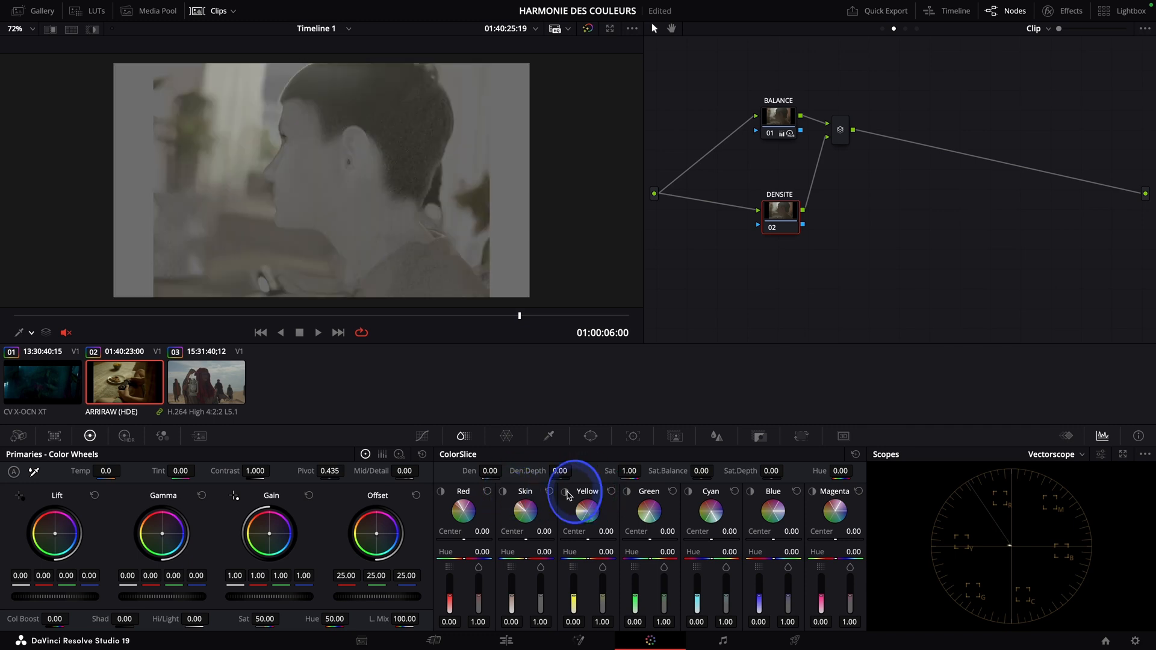
left_click(502, 492)
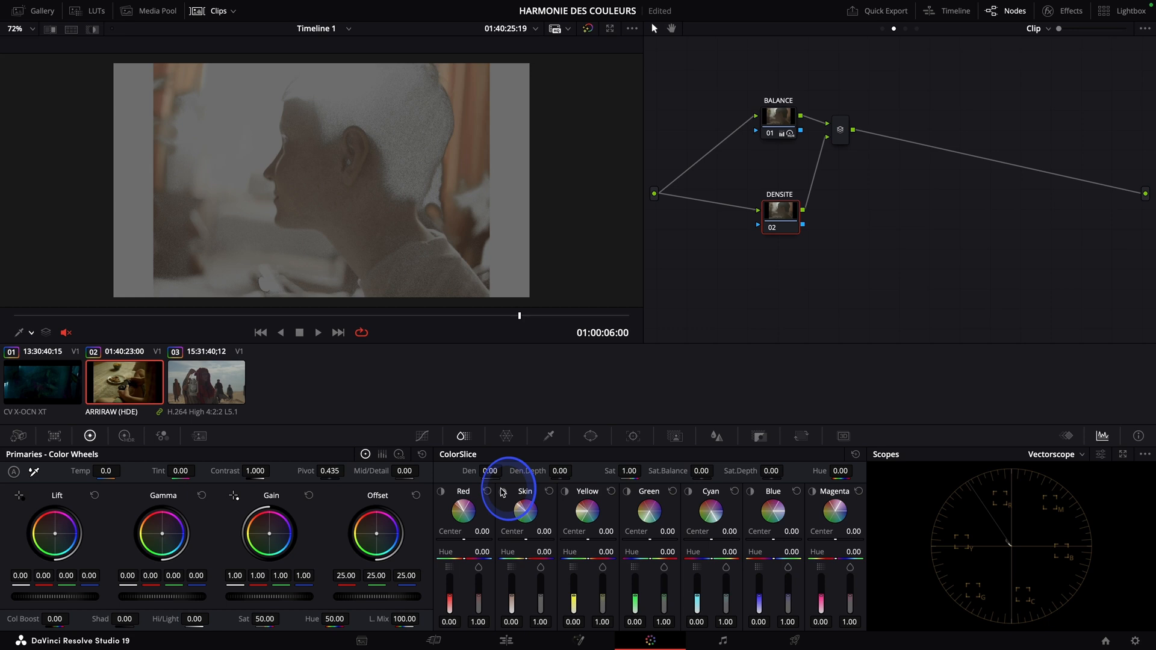
left_click(502, 492)
left_click(566, 492)
left_click(566, 492)
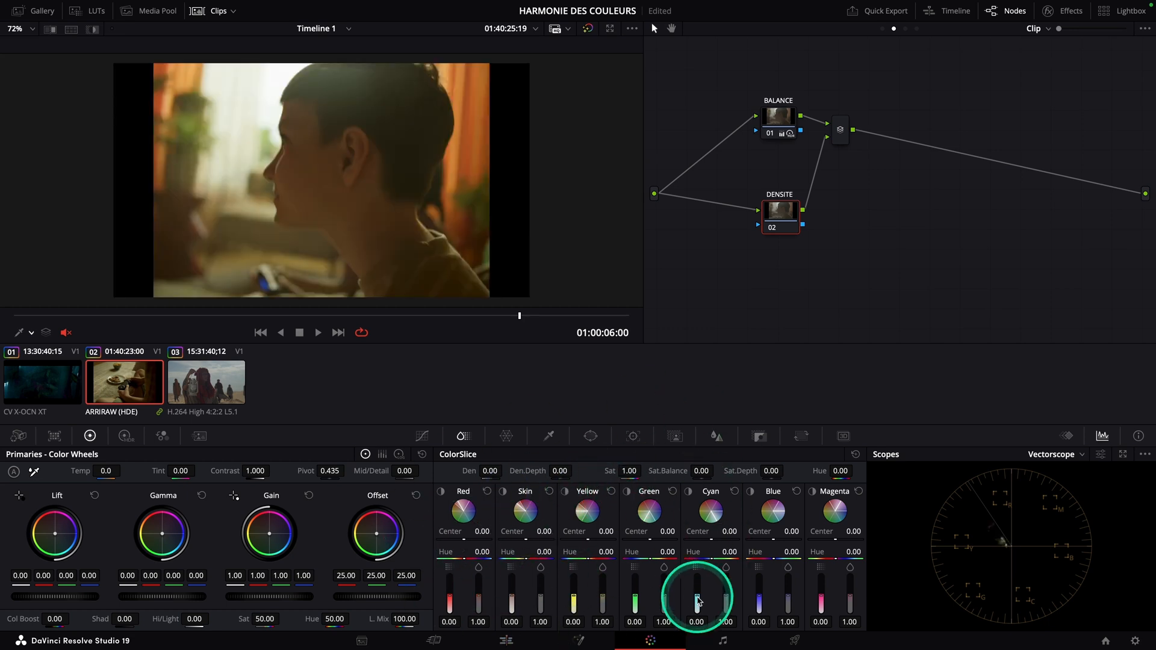
Set the skin density to -0.12 and saturation to 1.04, and the yellow density to 0.58 and saturation to 0.85 in ColorSlice.
left_click_drag(541, 600, 574, 600)
left_click(549, 492)
left_click_drag(602, 596, 602, 601)
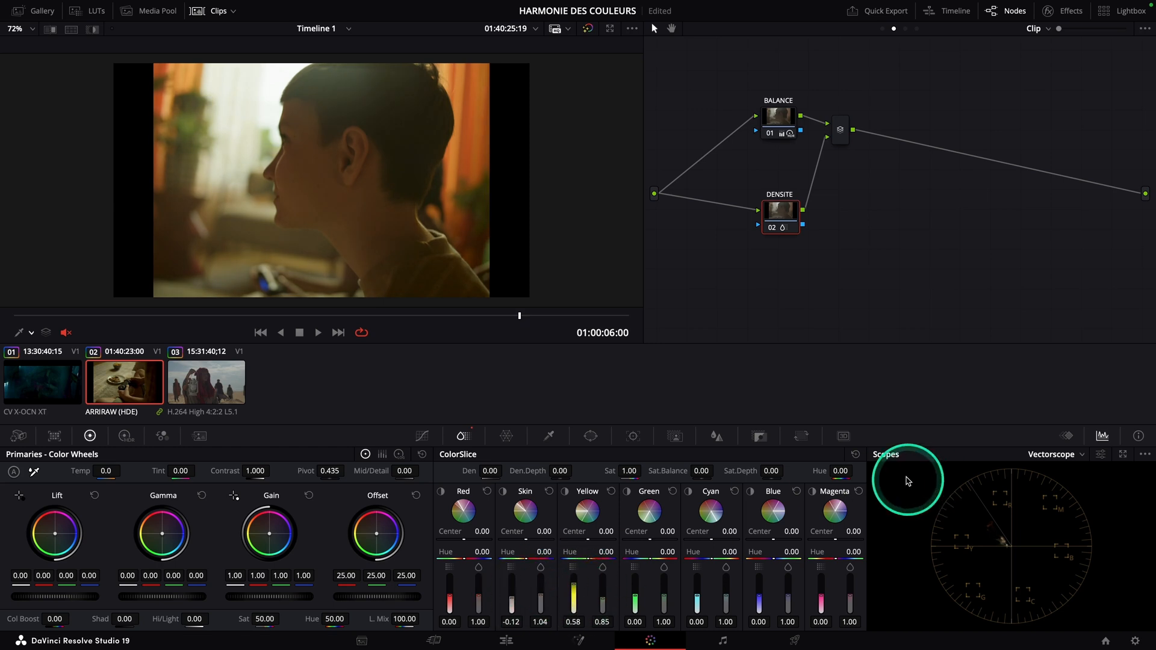
key("ctrl+f")
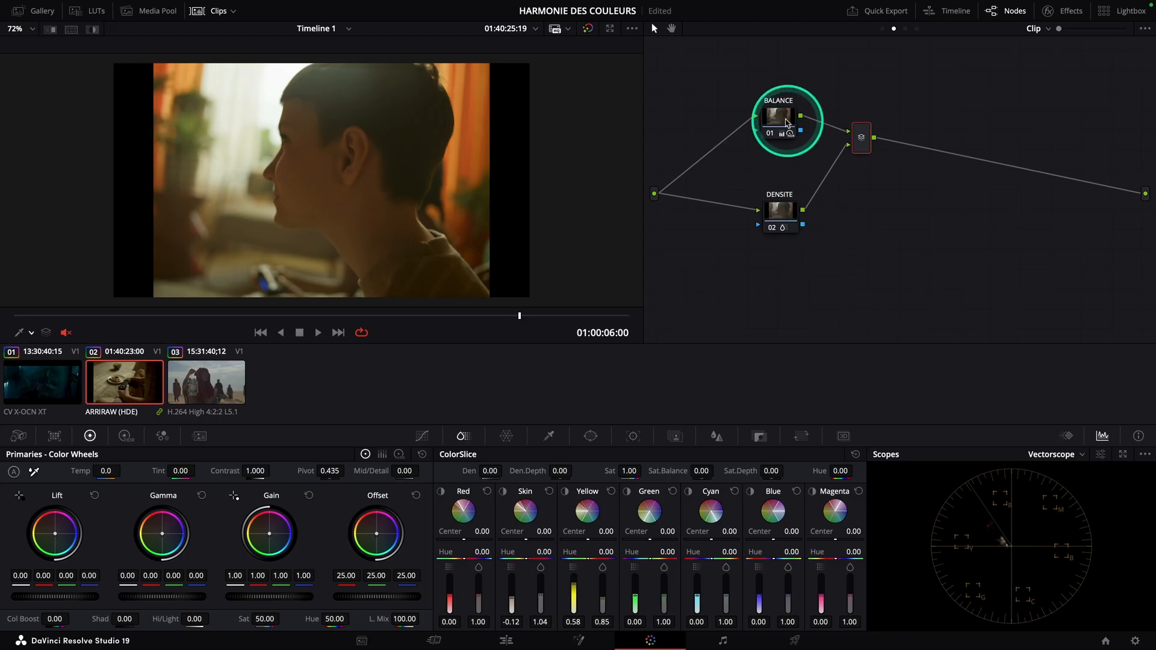
Add a serial node after the BALANCE node and label it CONTRAST.
left_click(753, 117)
key("alt+s")
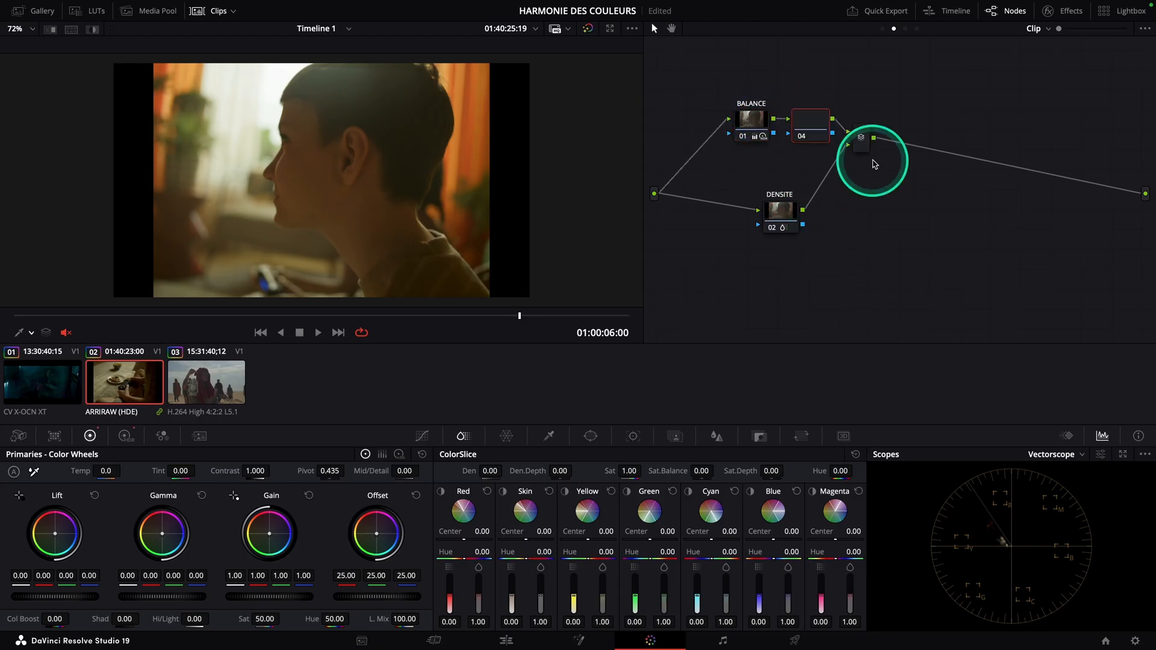
right_click(820, 127)
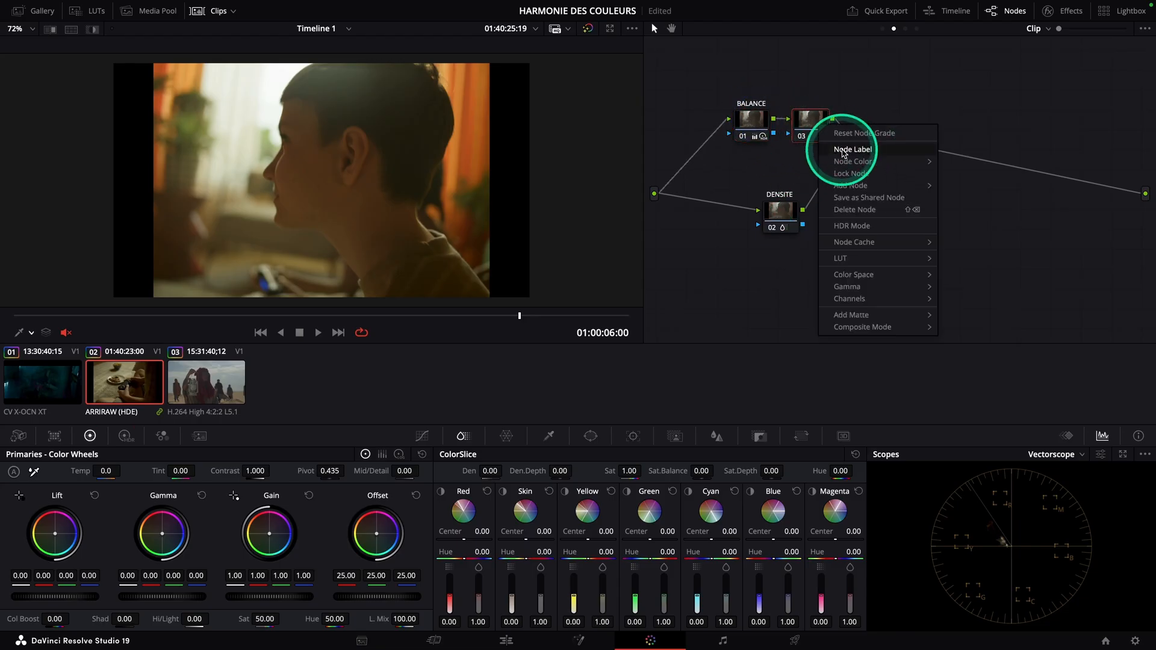
left_click(843, 150)
type("CONTRAST")
key("Return")
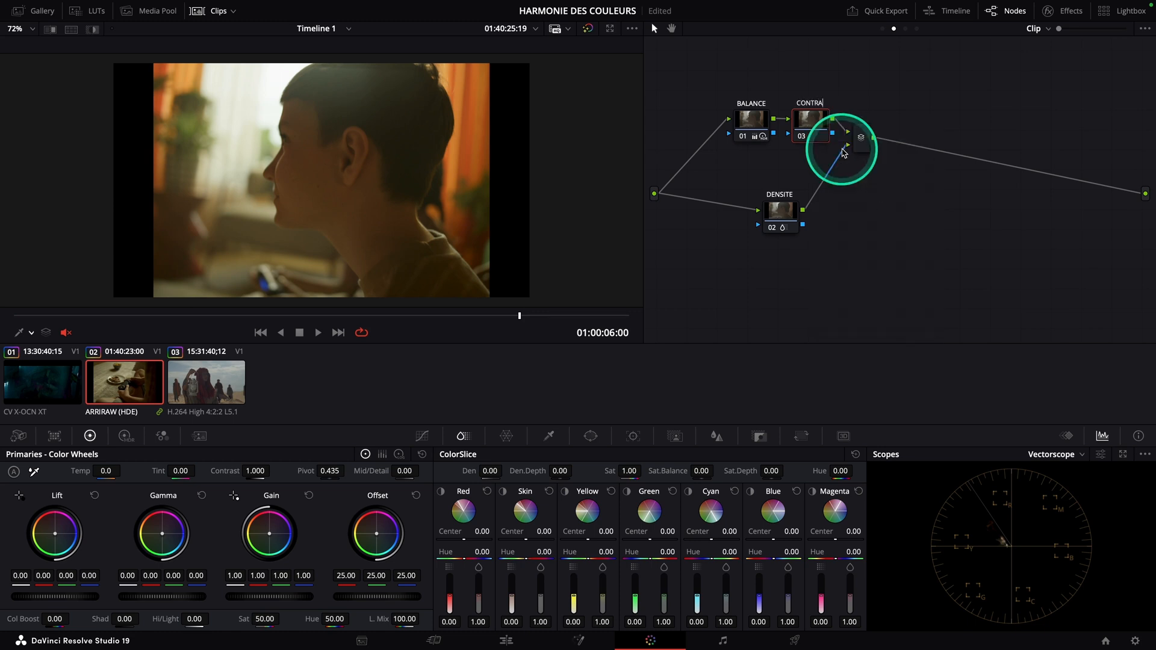
Set the CONTRAST node's pivot to 0.336 and raise its contrast, and review the picture in full screen.
left_click(335, 471)
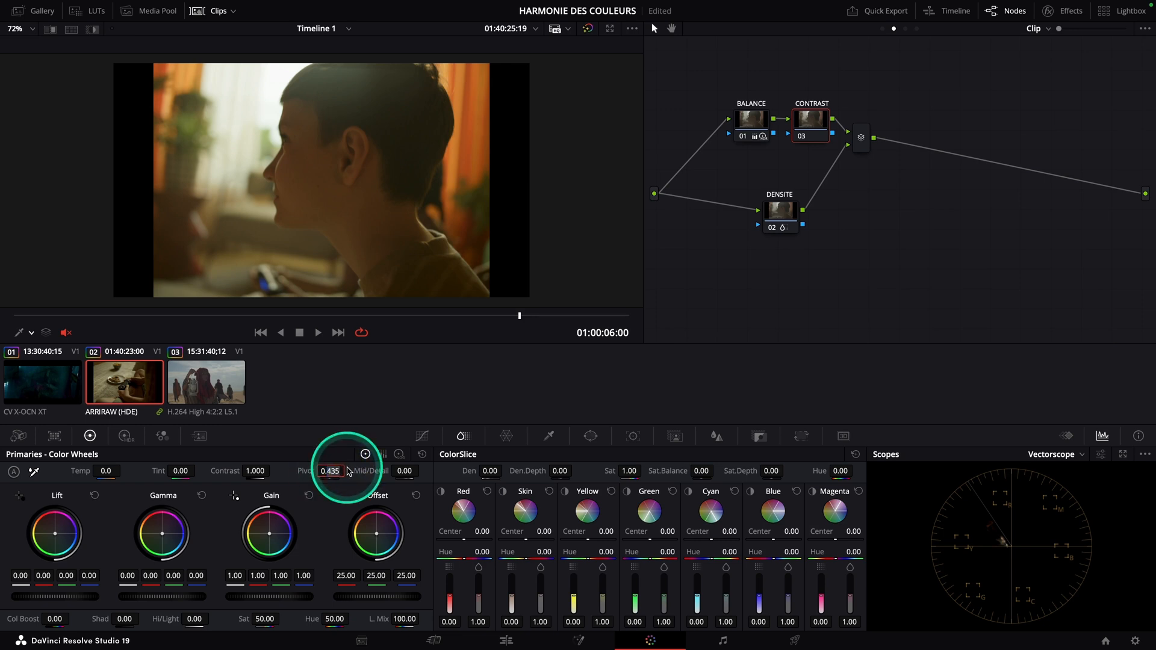
type("0.336")
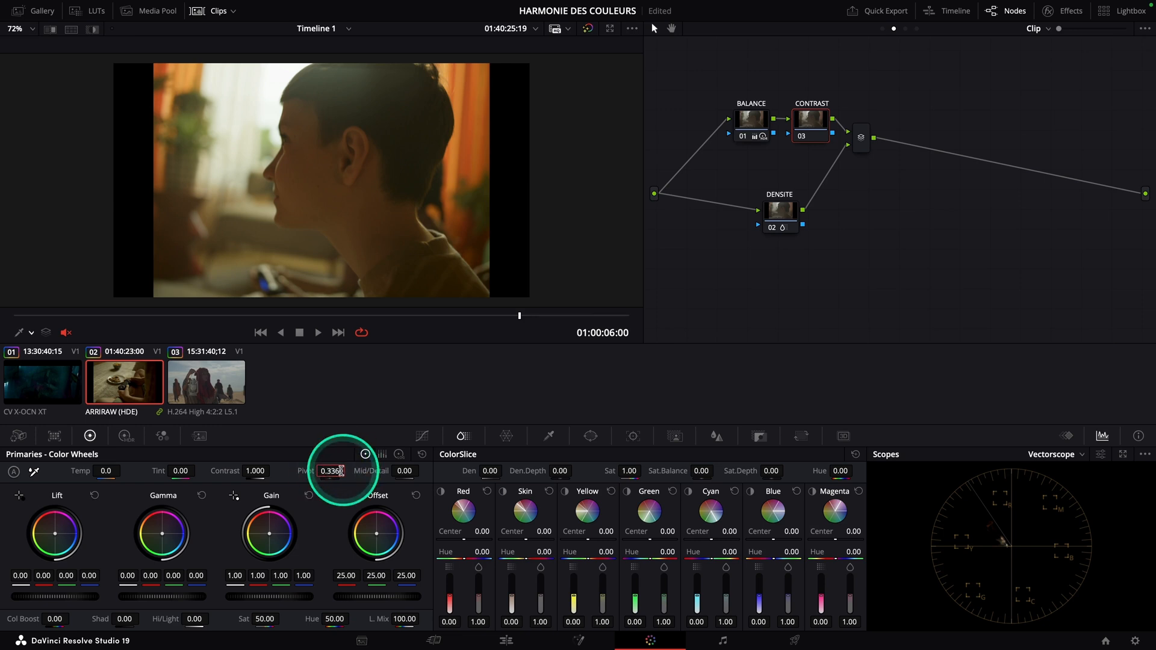
left_click_drag(253, 472, 275, 483)
key("ctrl+f")
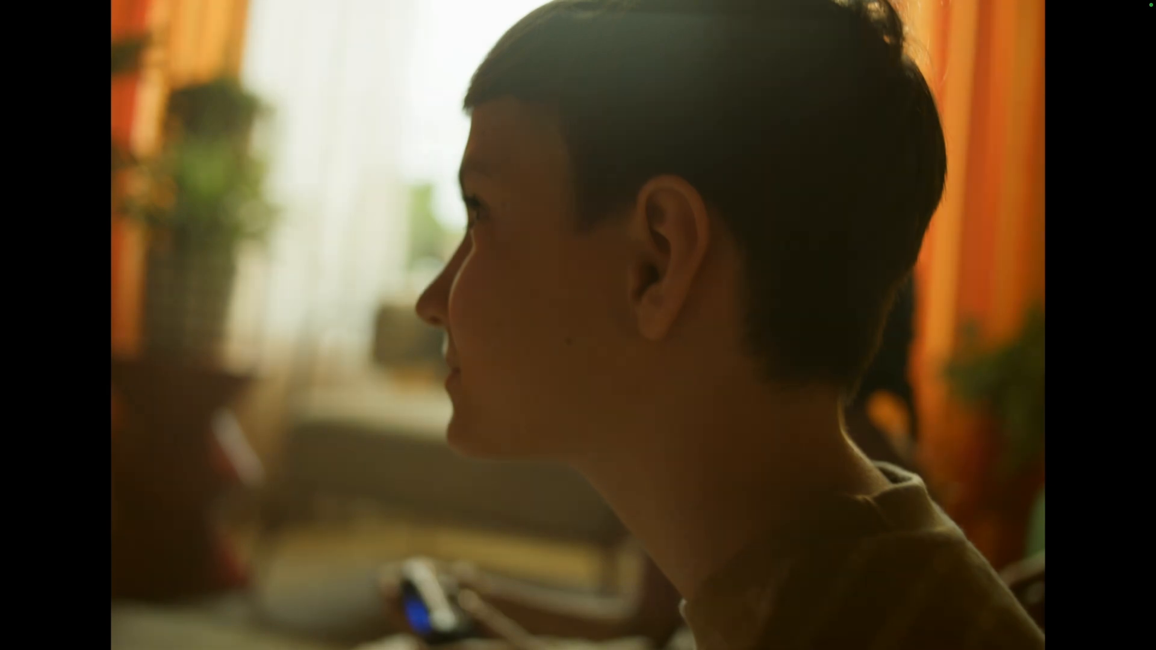
key("ctrl+f")
Add a node after the layer mixer, and shape a circle window rotated by -24.61 around the boy's face.
key("alt+k")
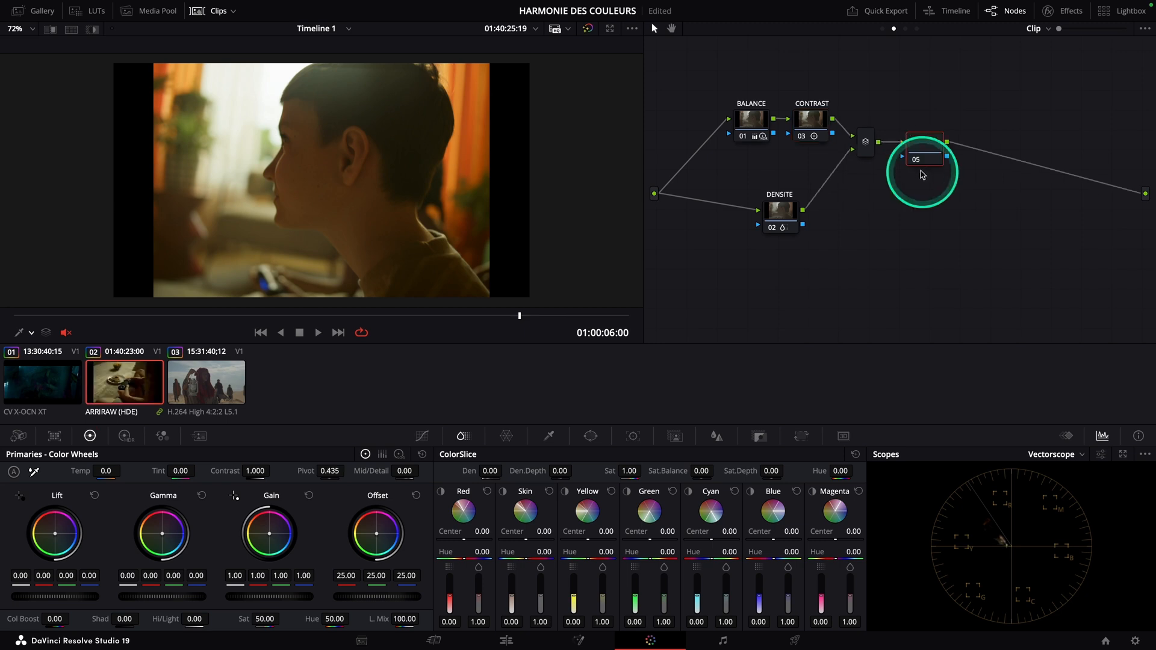
left_click(607, 444)
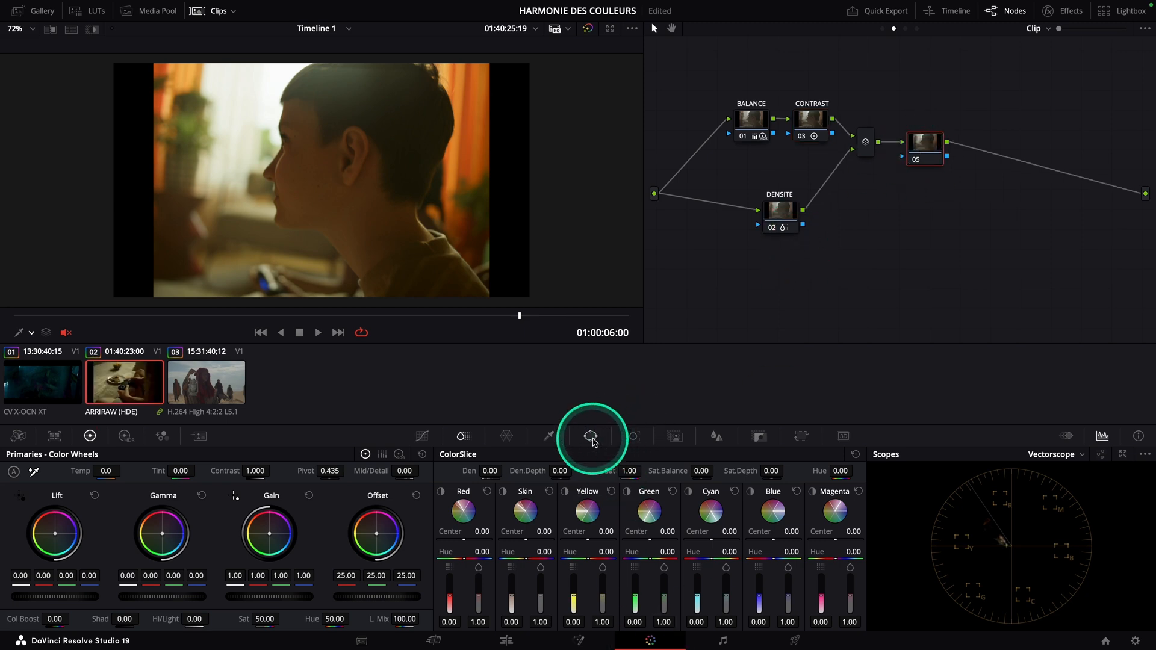
left_click(469, 528)
left_click(322, 244)
left_click_drag(315, 137, 379, 159)
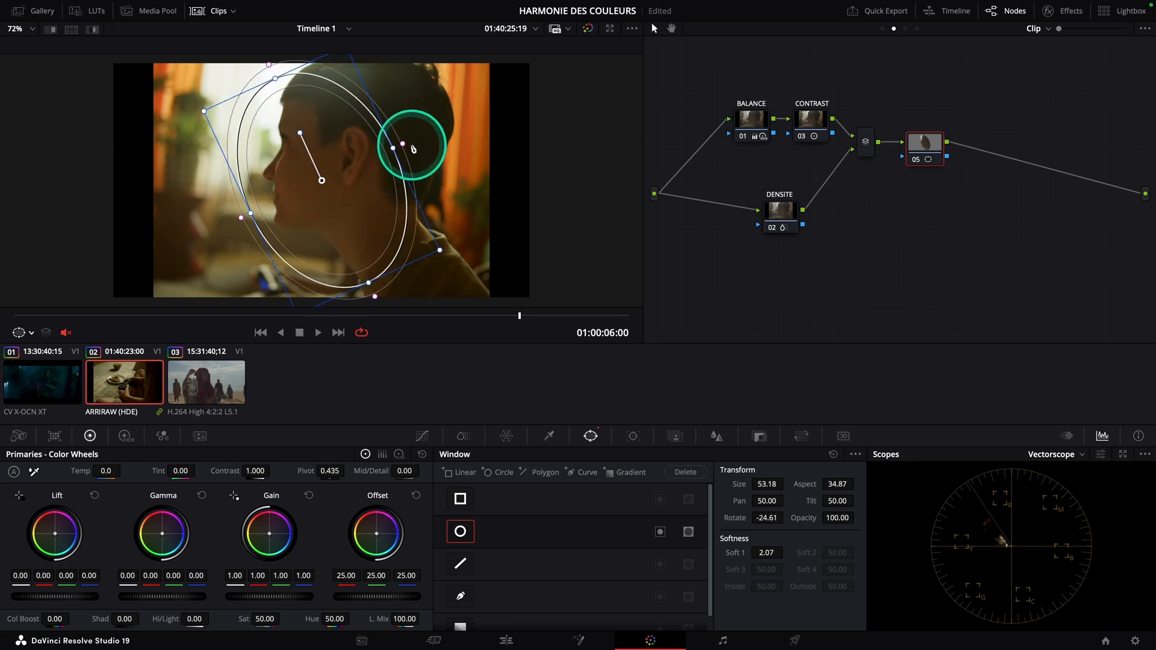
Lift the upper part of node 05's custom curve slightly to brighten the area inside the window.
left_click(422, 436)
left_click(659, 504)
left_click_drag(658, 506, 645, 501)
Add an outside node after node 05, lower the upper part of its custom curve slightly, and review the picture in full screen.
right_click(927, 145)
mouse_move(975, 205)
left_click(859, 240)
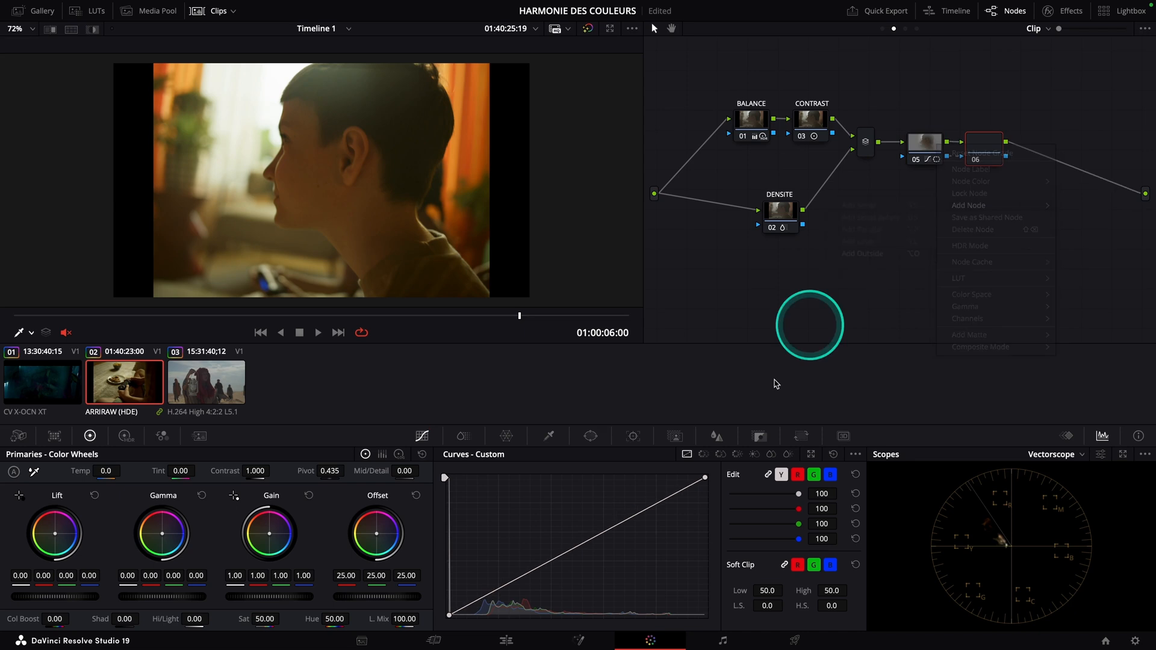
left_click_drag(642, 524, 638, 524)
key("ctrl+shift+f")
key("Escape")
Reposition node 05's circle window over the boy's head, and hide the window outline in the viewer.
left_click(902, 159)
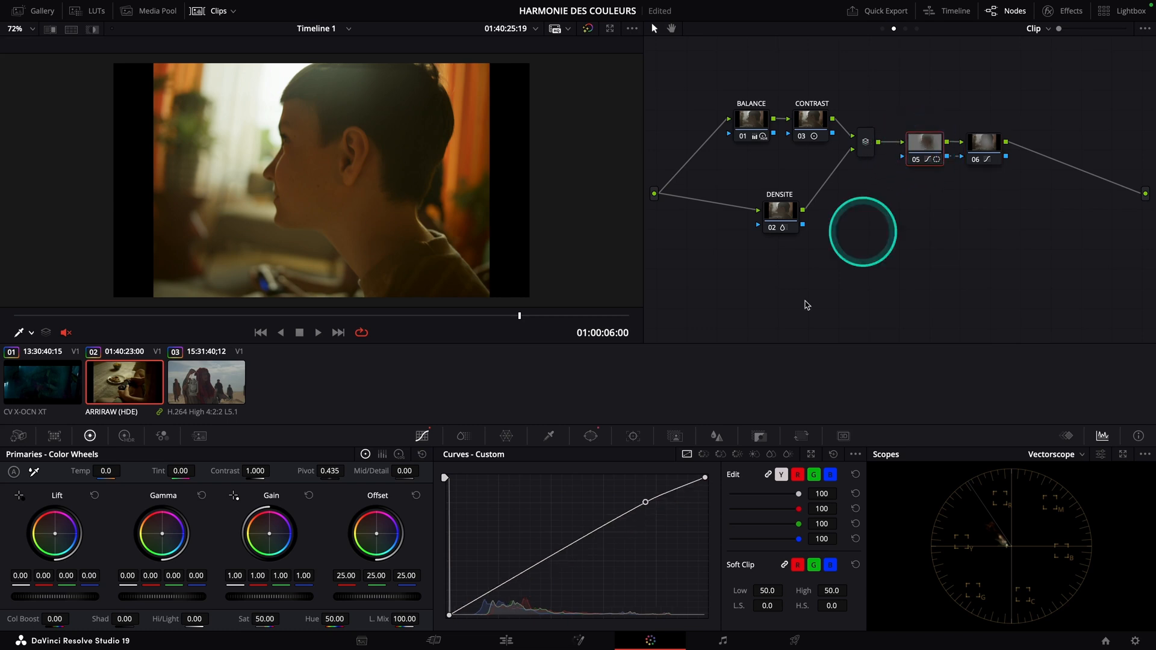
left_click(591, 435)
left_click_drag(279, 183, 284, 237)
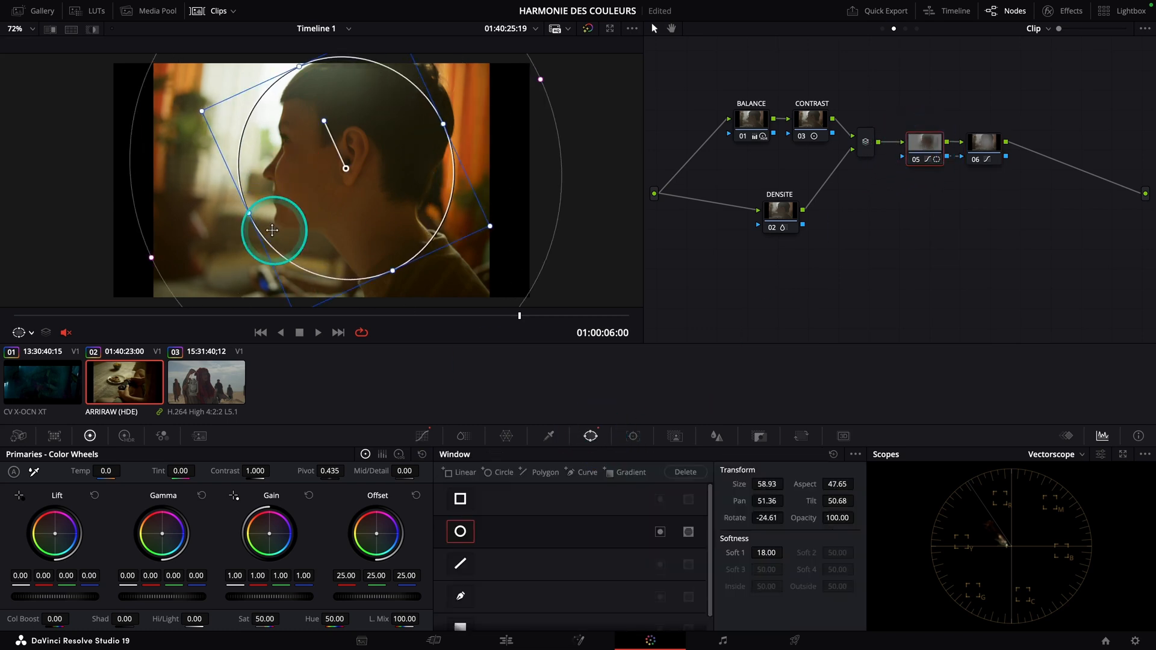
left_click(19, 333)
left_click(24, 359)
Compare the boy's picture in full screen with the selected node's grade switched off and on.
left_click(991, 154)
key("ctrl+shift+f")
key("ctrl+d")
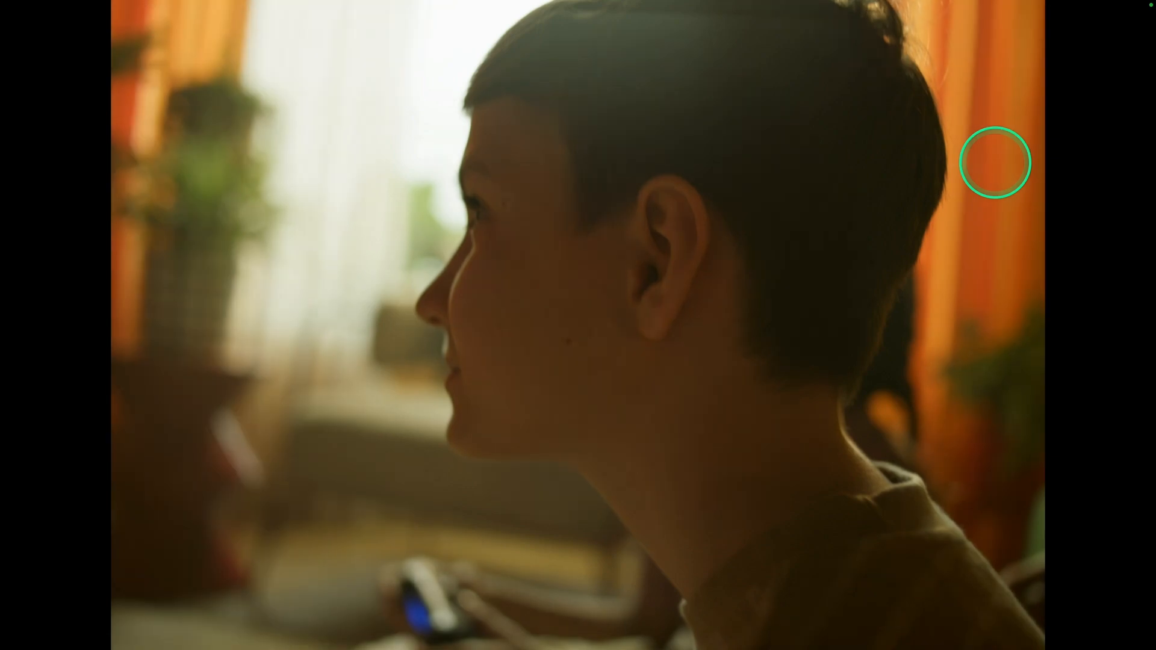
key("ctrl+d")
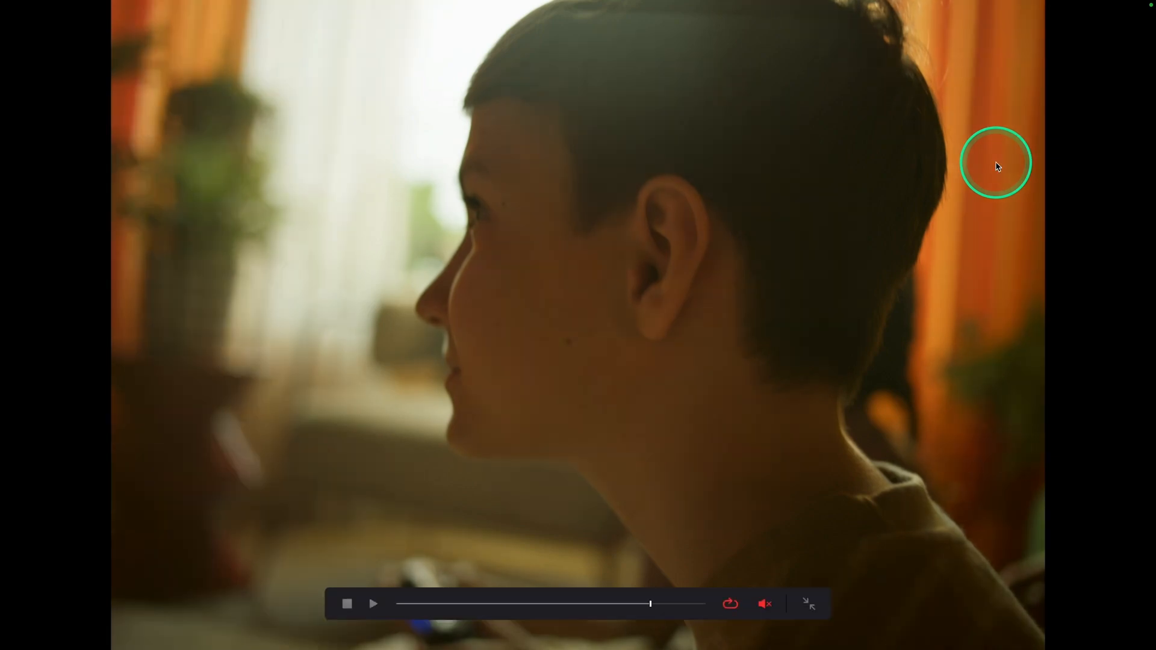
key("Escape")
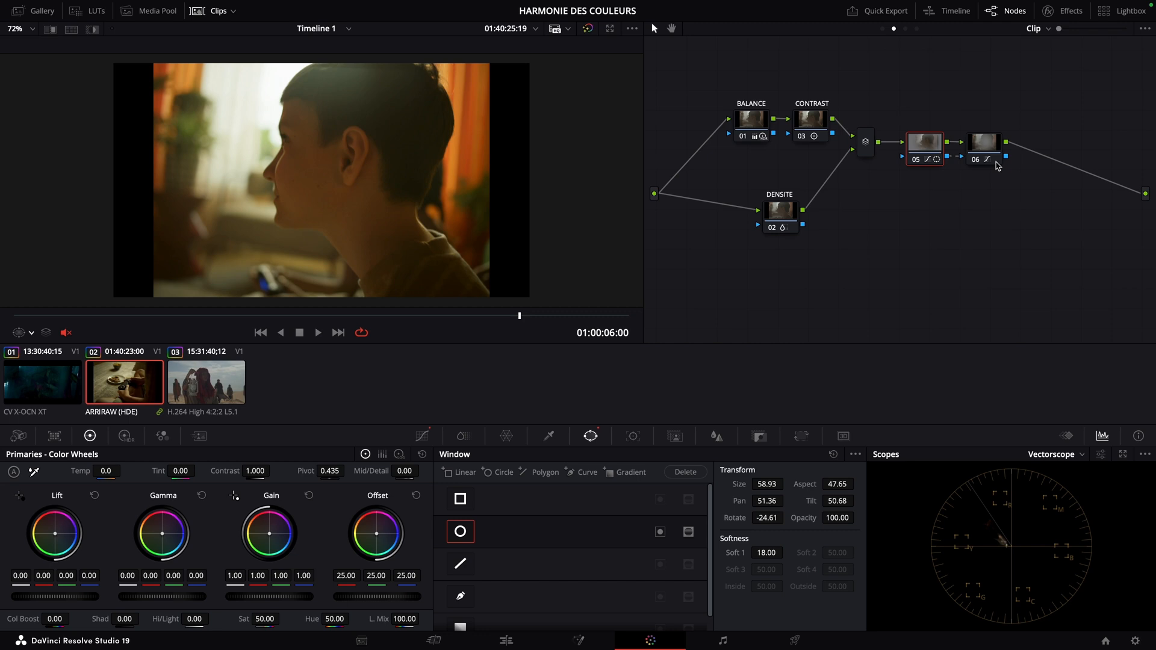
left_click(1001, 158)
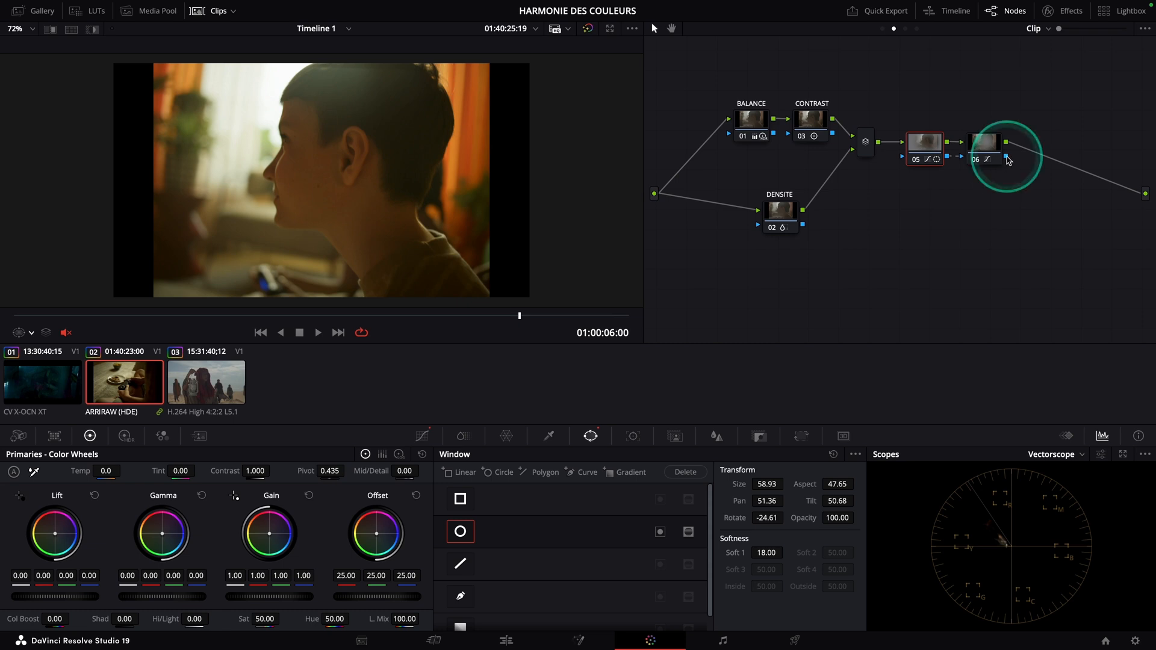
On the third clip, add a layer node below node 01 and label node 01 BALANCE.
key("Down")
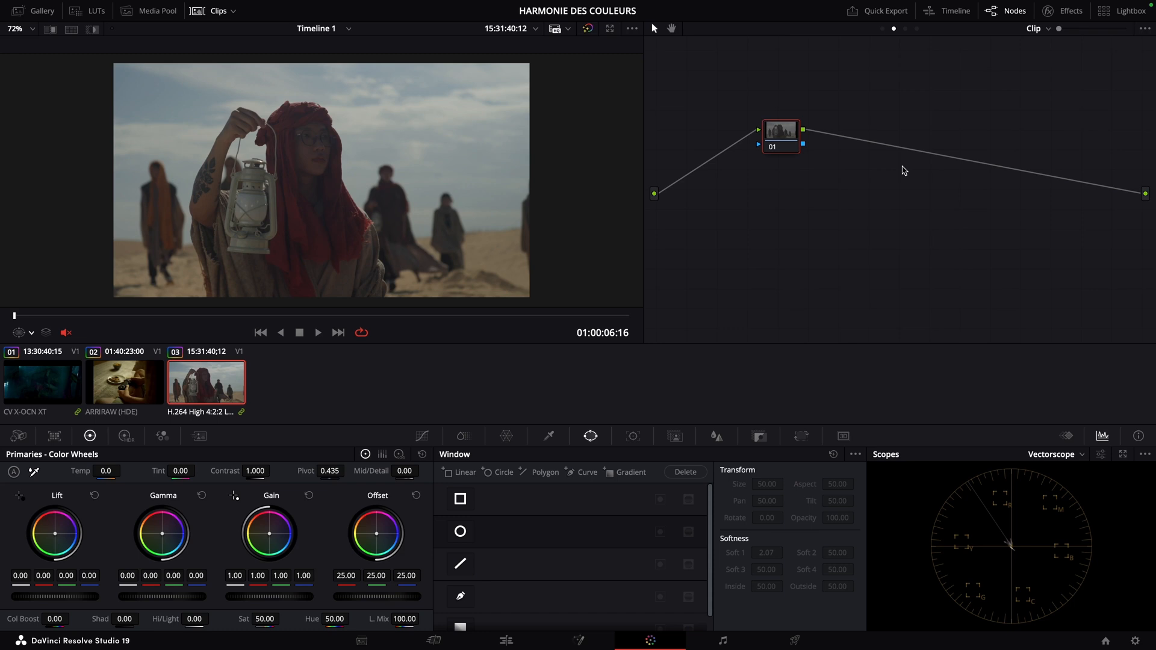
key("alt+l")
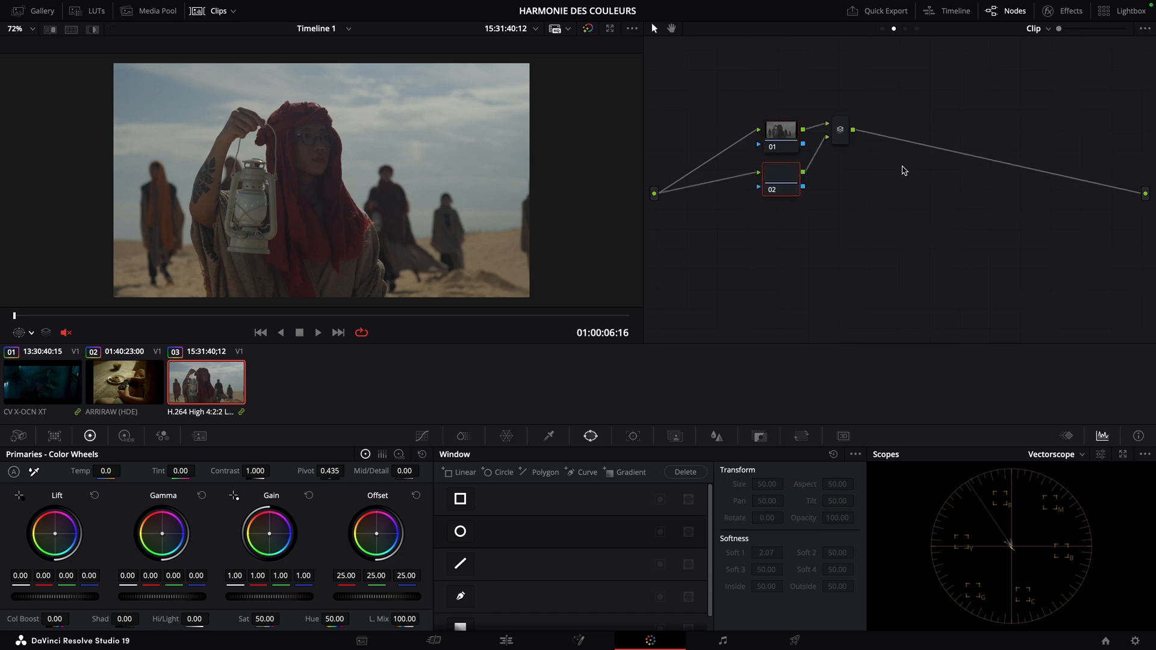
left_click(776, 133)
Show the waveform and balance the BALANCE node with HDR global exposure 0.38, offset 34.40 and master lift -0.09.
left_click(125, 436)
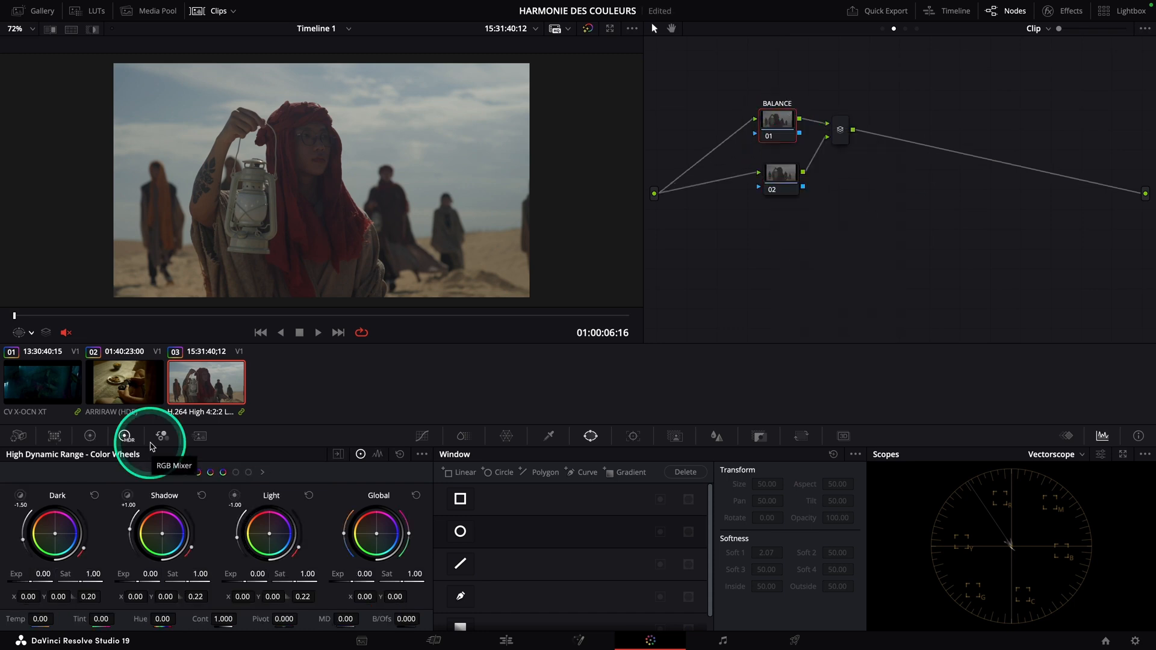
left_click(1051, 454)
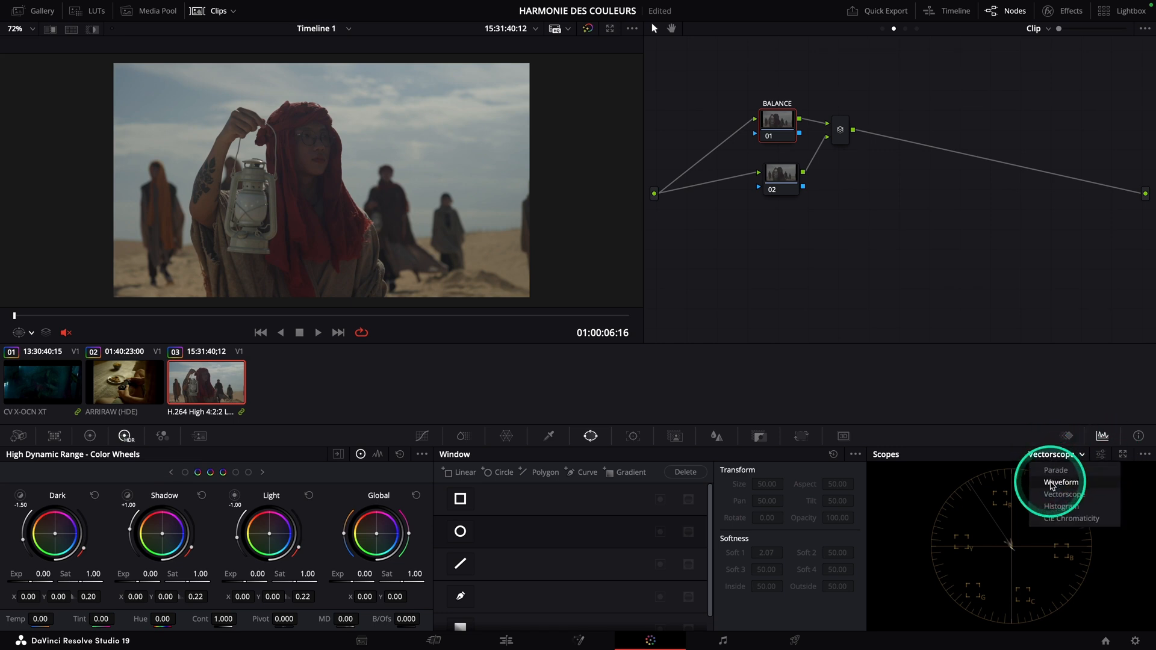
left_click(1044, 475)
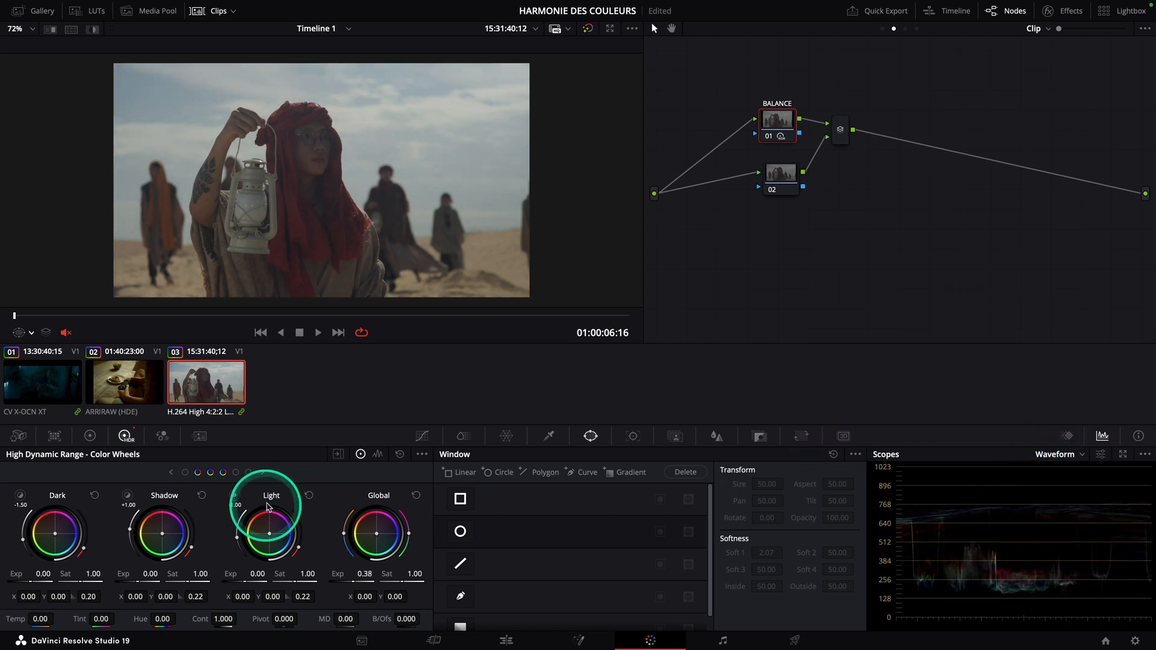
left_click(90, 436)
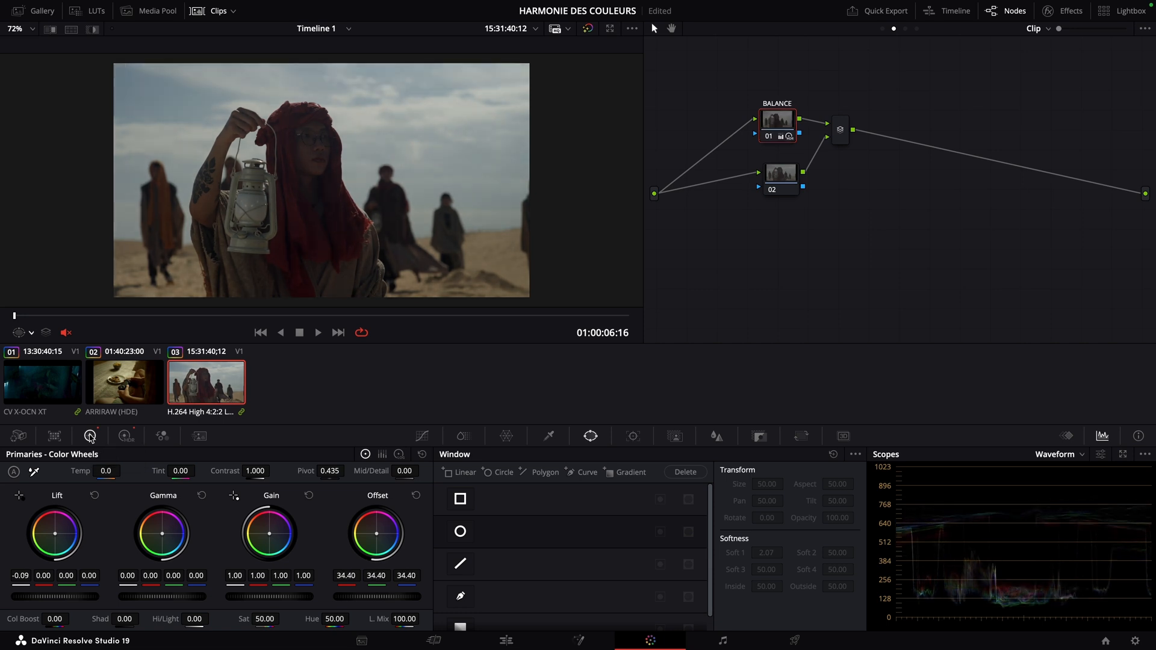
left_click(90, 436)
Move node 02 well below the BALANCE node and label it SPLIT.
left_click_drag(783, 175, 768, 235)
right_click(767, 236)
left_click(796, 260)
type("SPLIT")
left_click(832, 266)
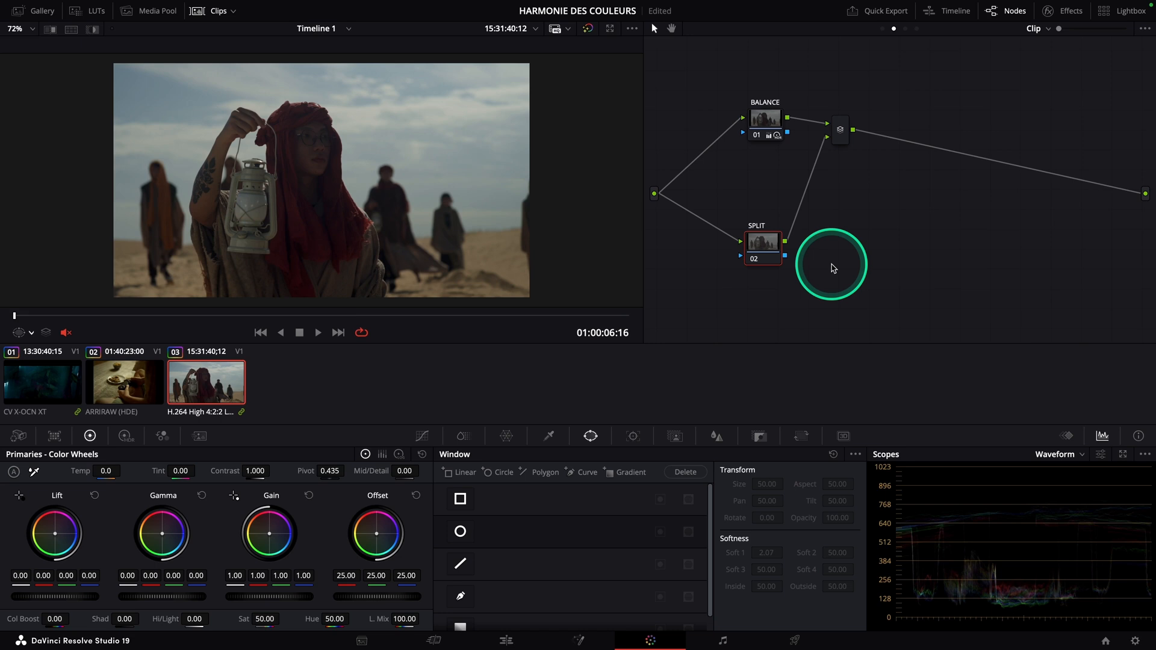
Enlarge the SPLIT node's custom curves, unlink the channels, and anchor the red curve with a point in the lower midtones.
left_click(422, 436)
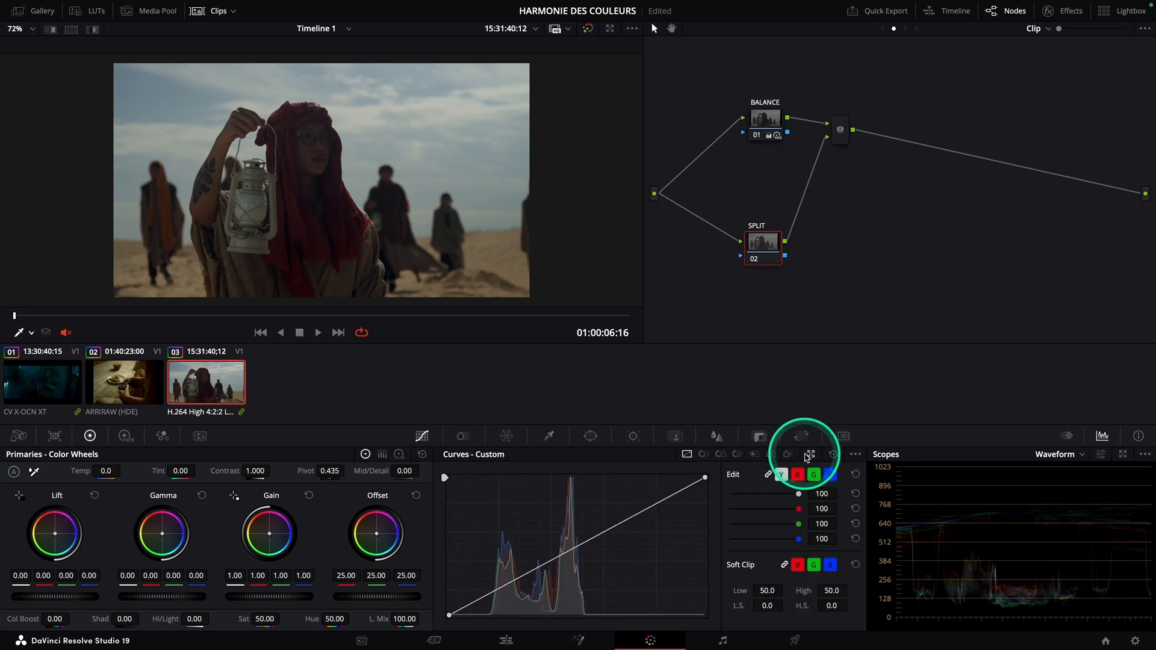
left_click(811, 454)
left_click(850, 270)
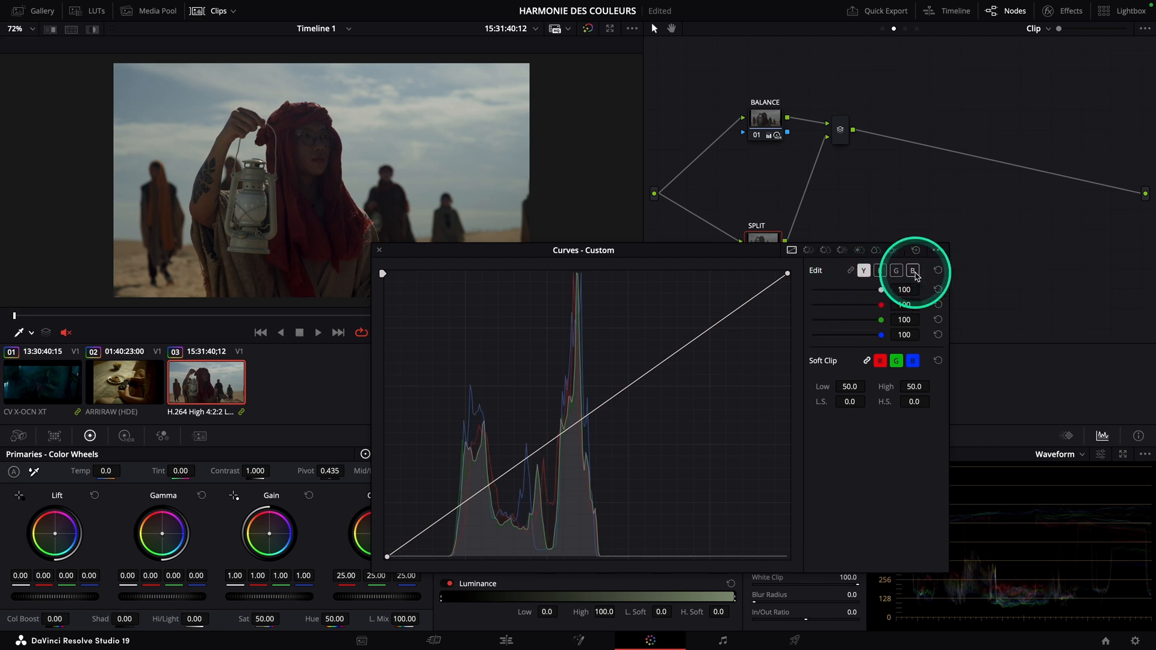
left_click(880, 271)
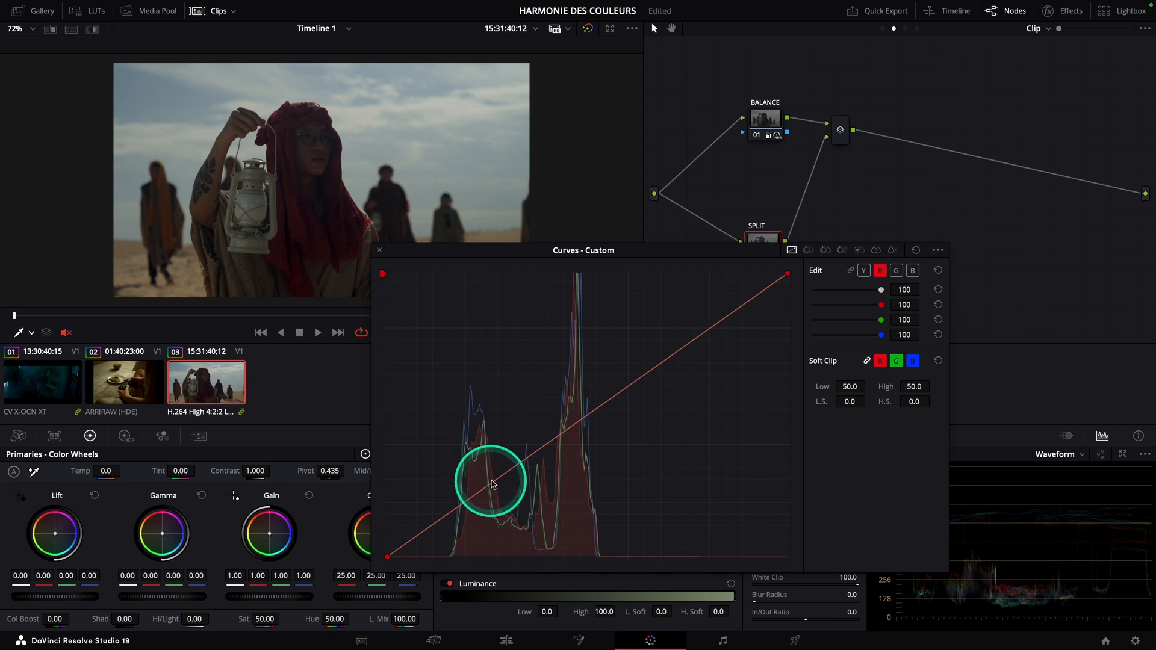
left_click(495, 482)
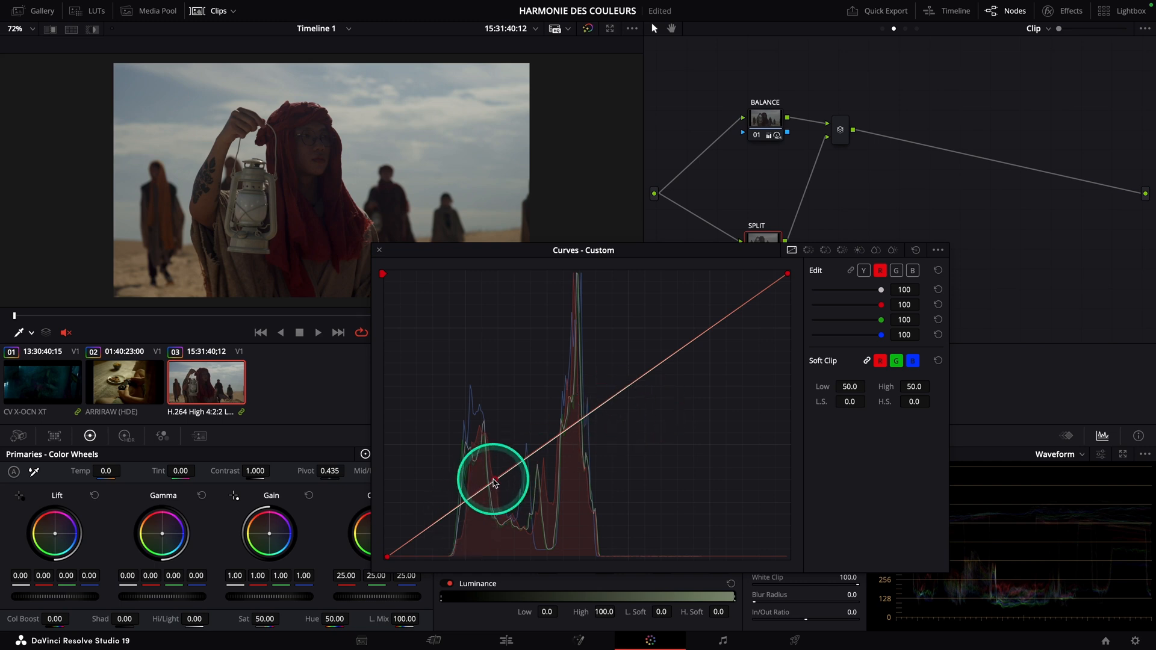
left_click_drag(493, 482, 498, 485)
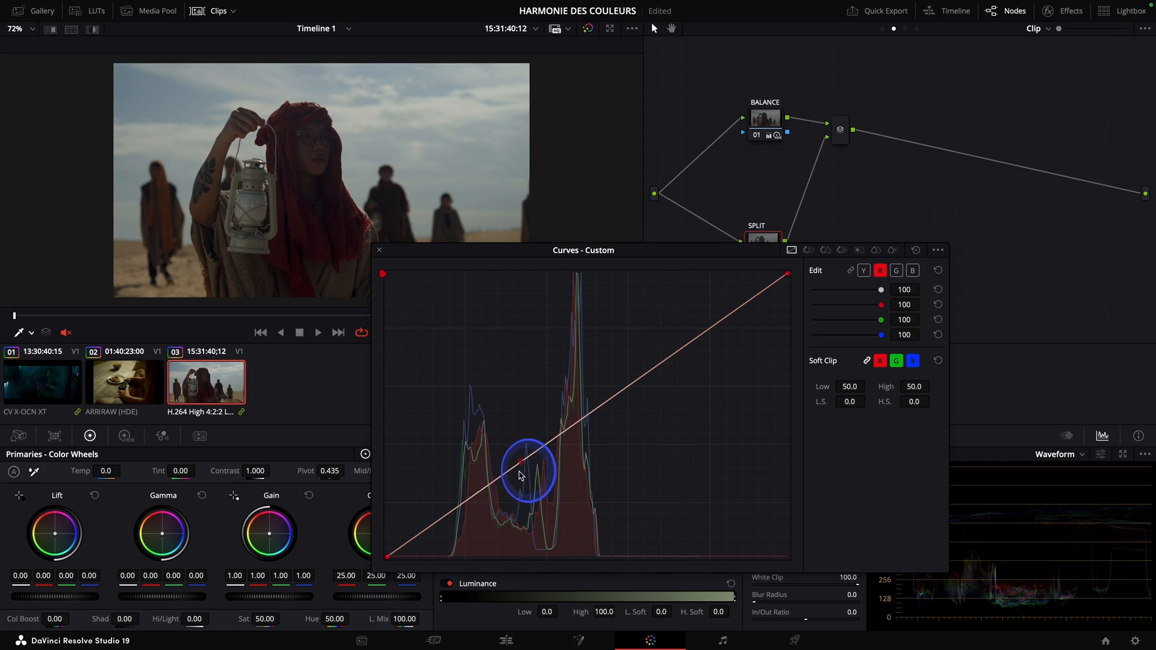
left_click_drag(530, 465, 500, 477)
Add a shadow point to the red curve, lower it slightly, and review the picture in full screen.
left_click(444, 517)
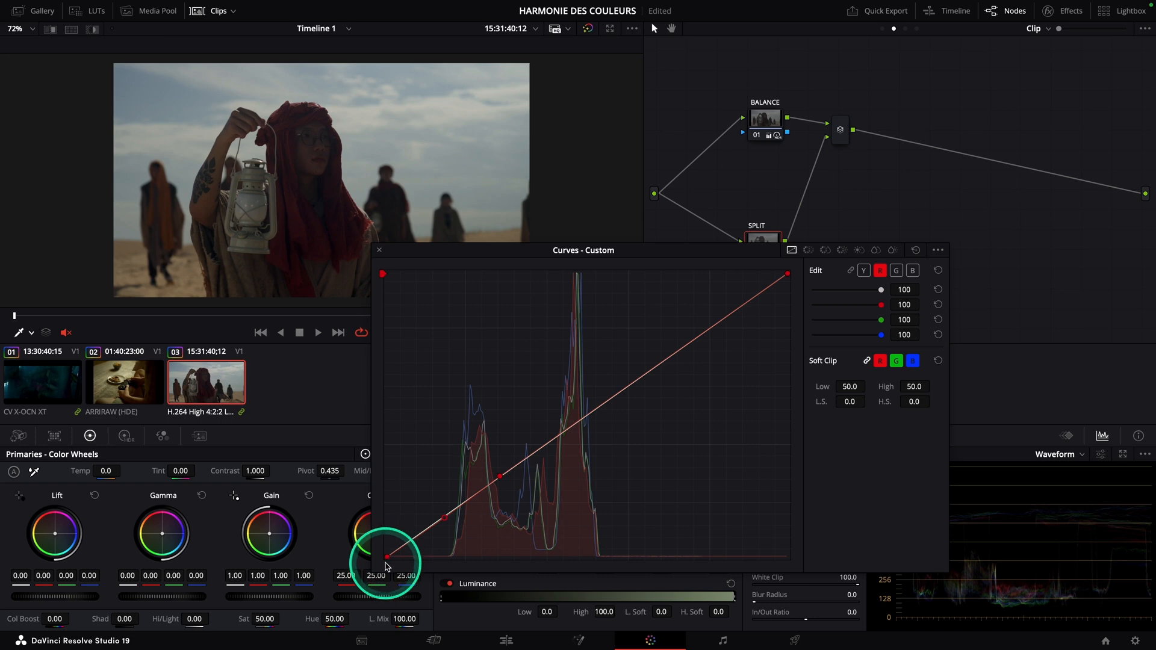
right_click(445, 518)
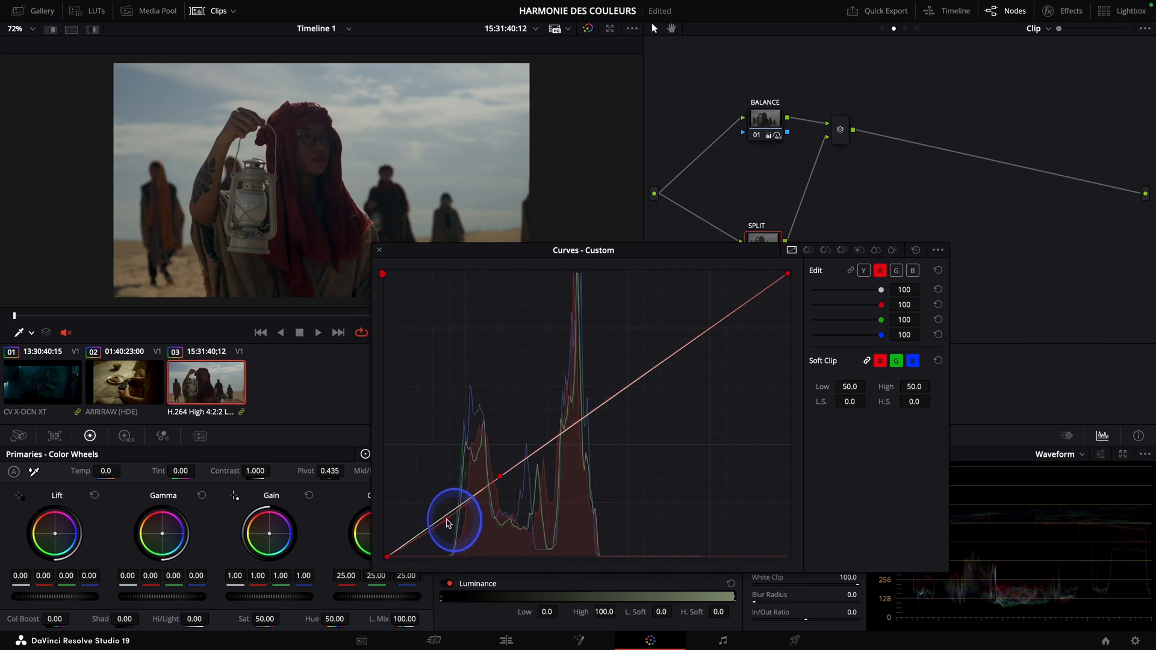
key("ctrl+f")
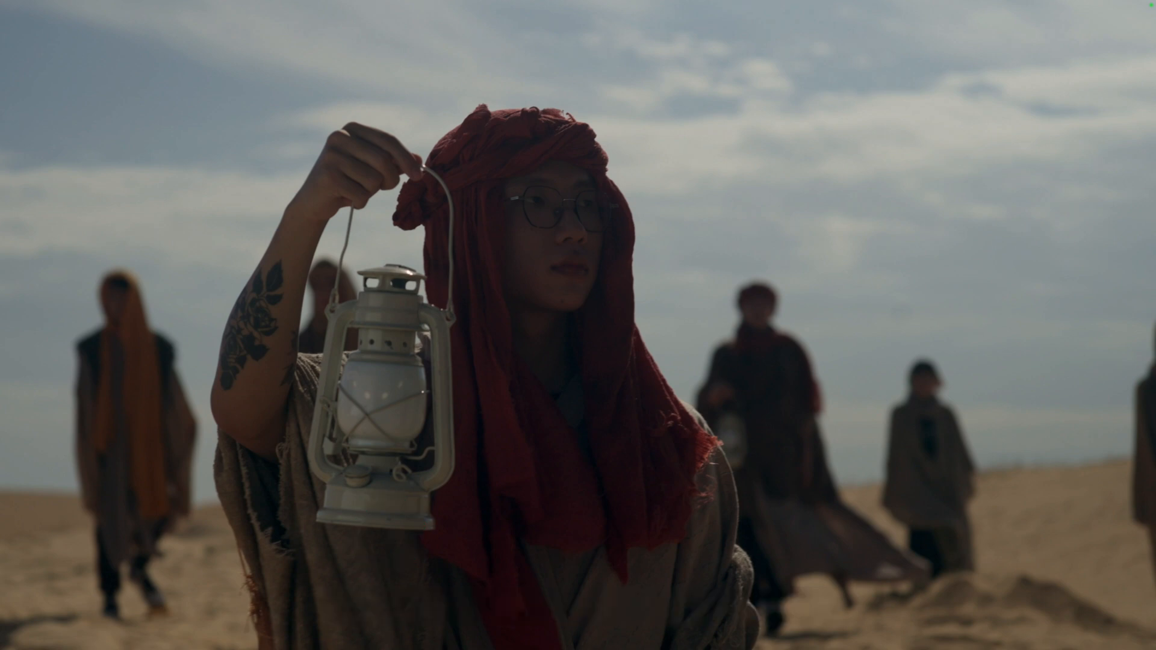
key("Escape")
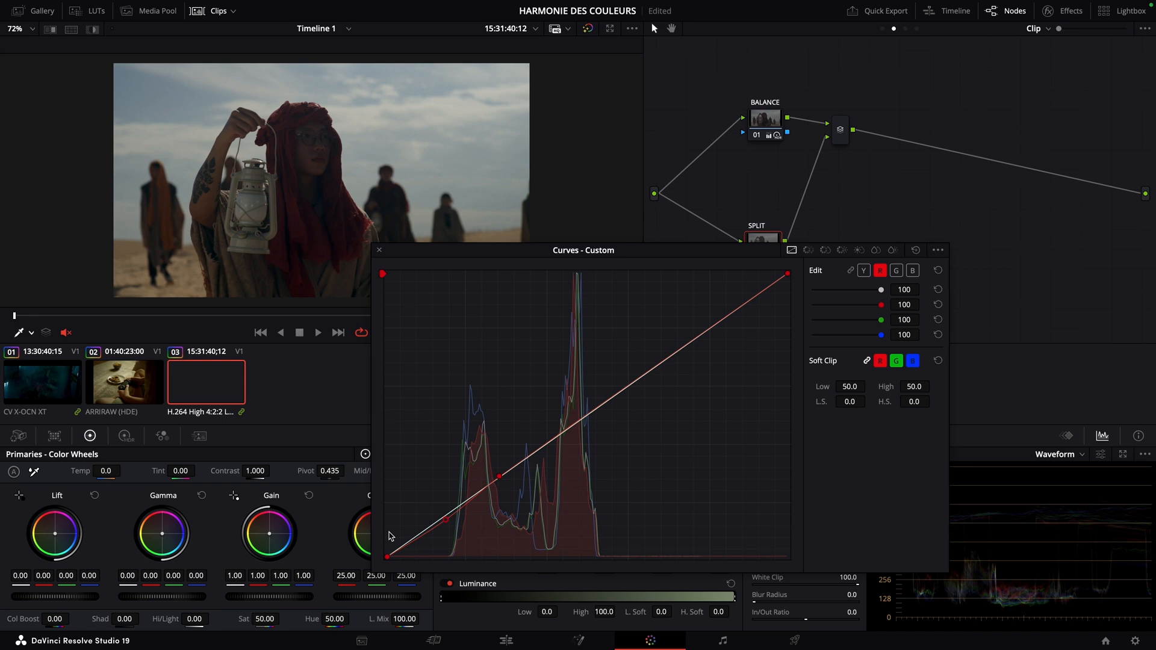
Show the vectorscope, anchor the green curve in the lower midtones, fine-tune its shadow point, and review the picture in full screen.
left_click(1070, 465)
left_click(456, 509)
left_click(457, 507)
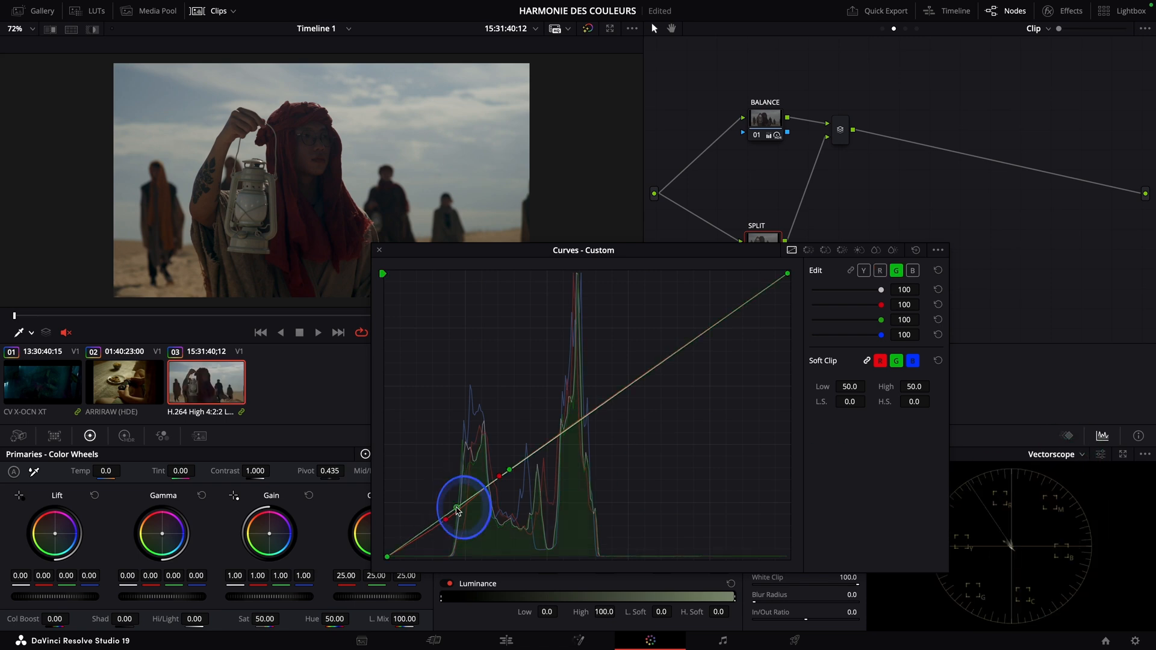
left_click_drag(457, 508, 457, 512)
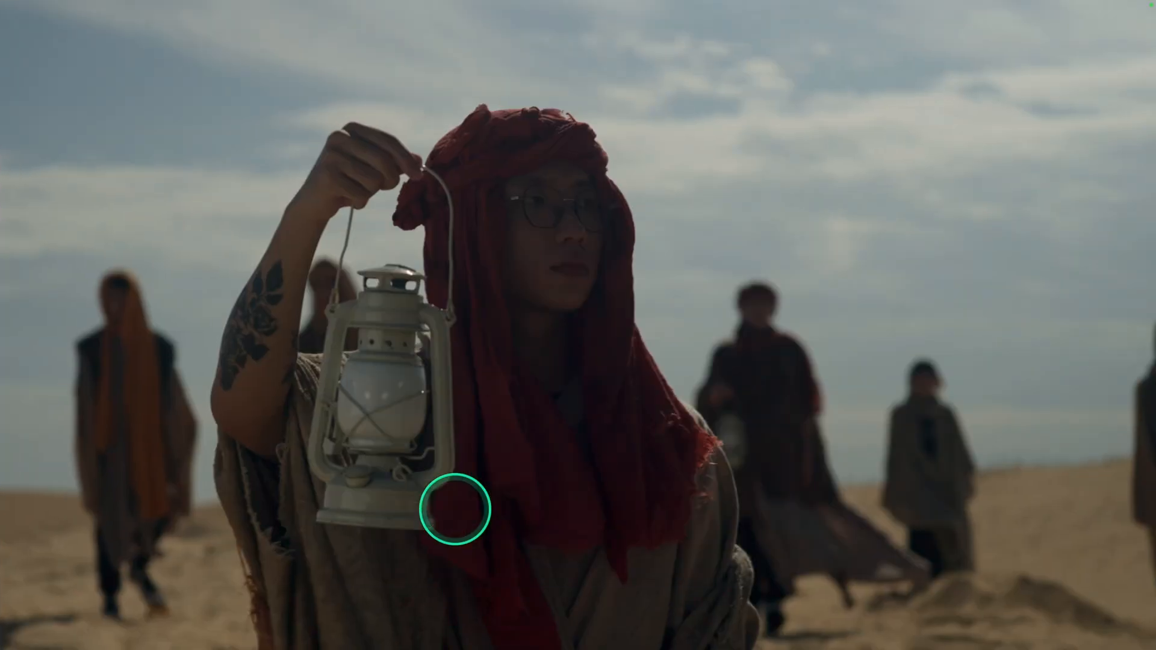
mouse_move(539, 348)
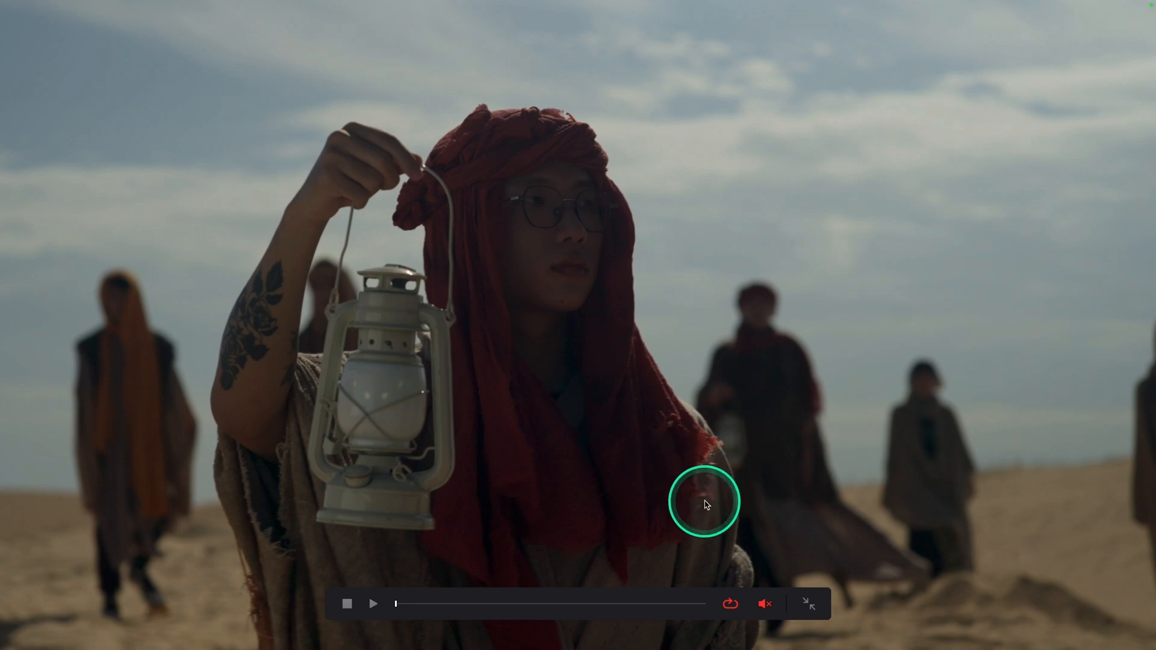
key("Escape")
Anchor the blue curve in the lower midtones, raise its shadow point slightly, review in full screen, and close the enlarged curves.
left_click(517, 464)
left_click(463, 503)
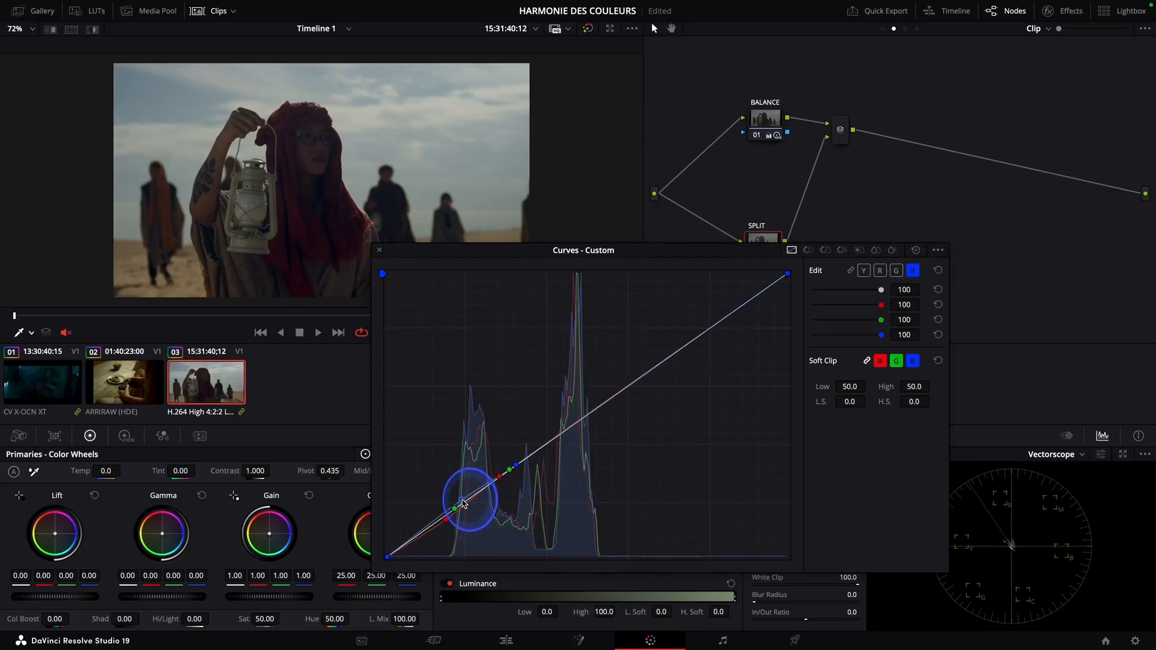
left_click_drag(461, 502, 461, 503)
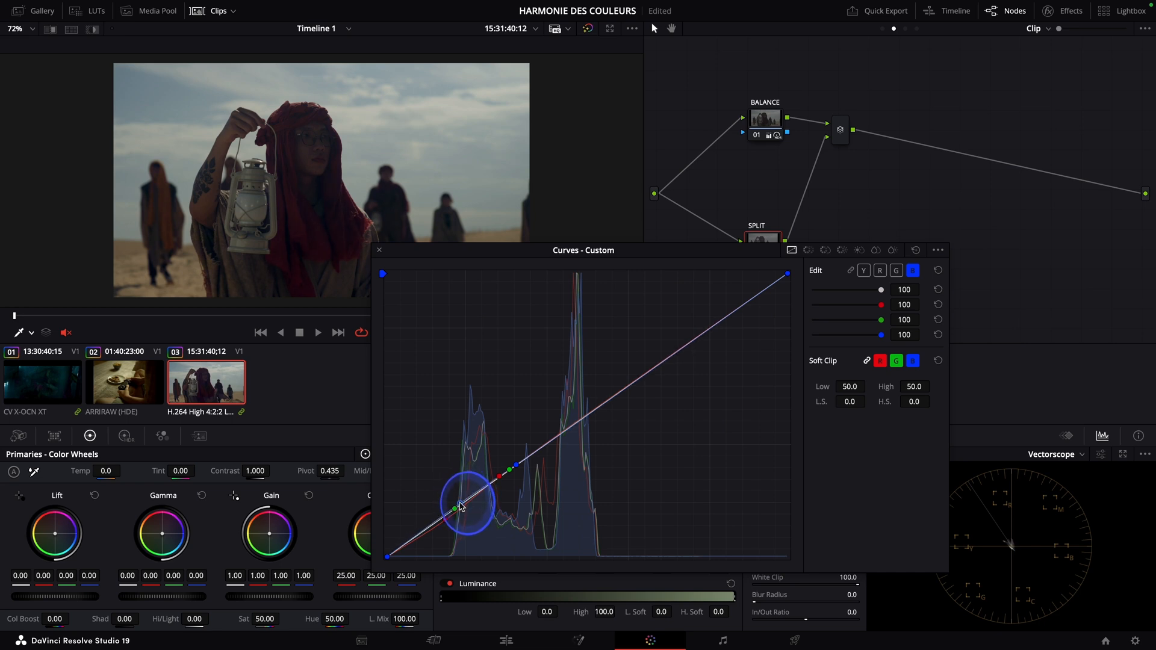
key("ctrl+f")
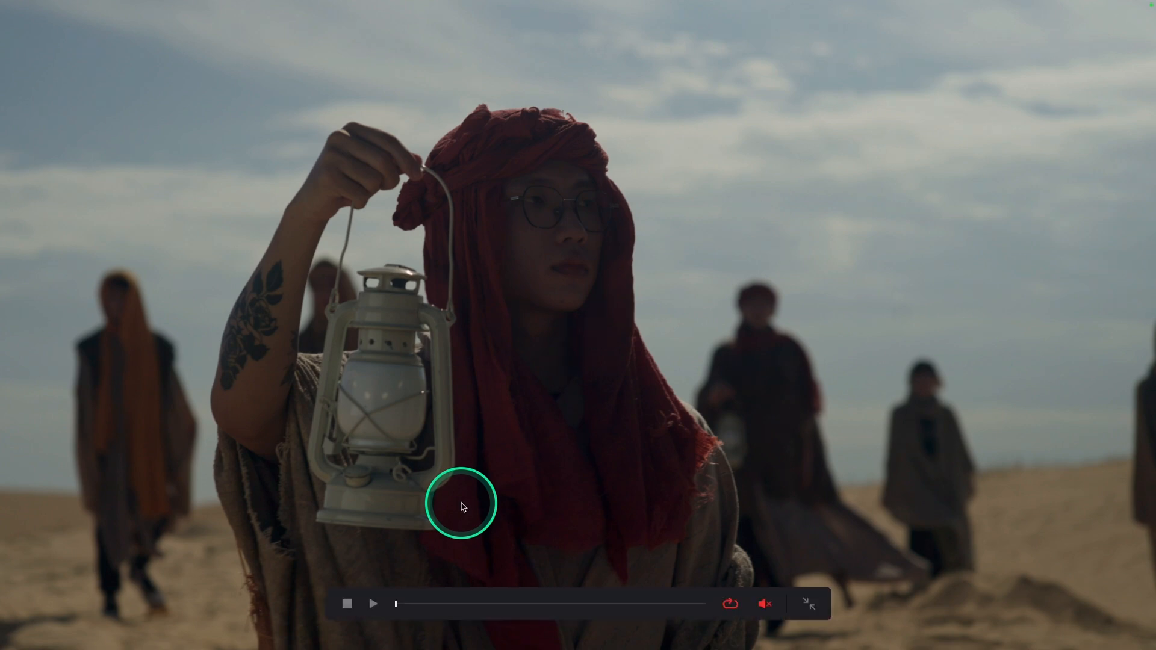
key("Escape")
left_click(379, 250)
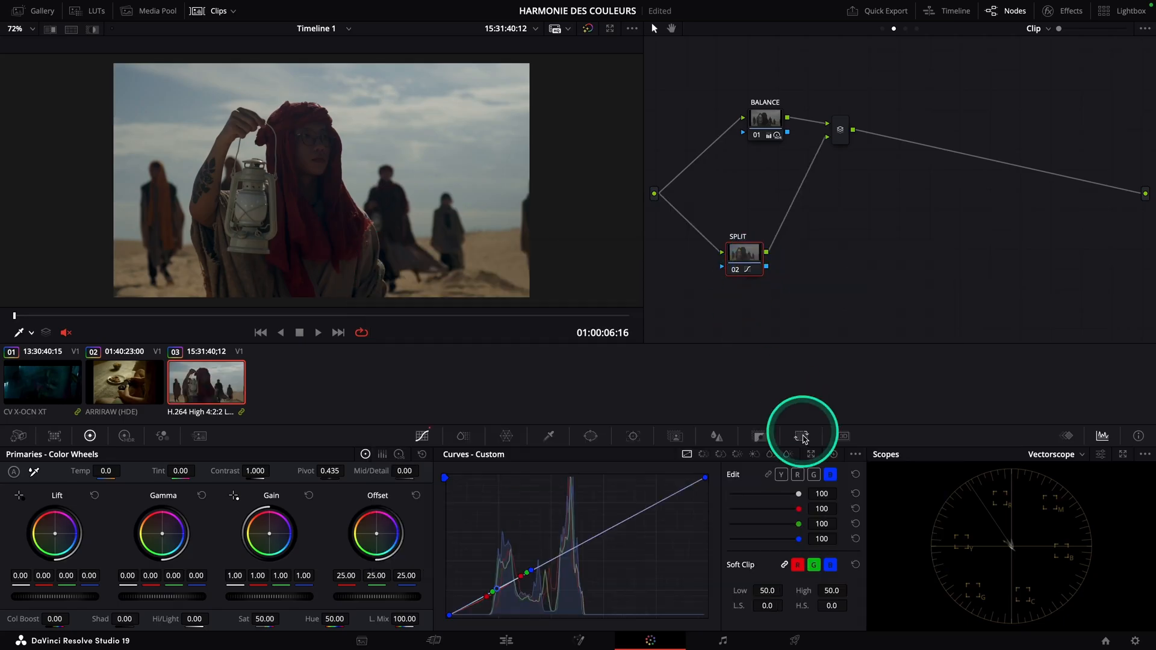
left_click(813, 456)
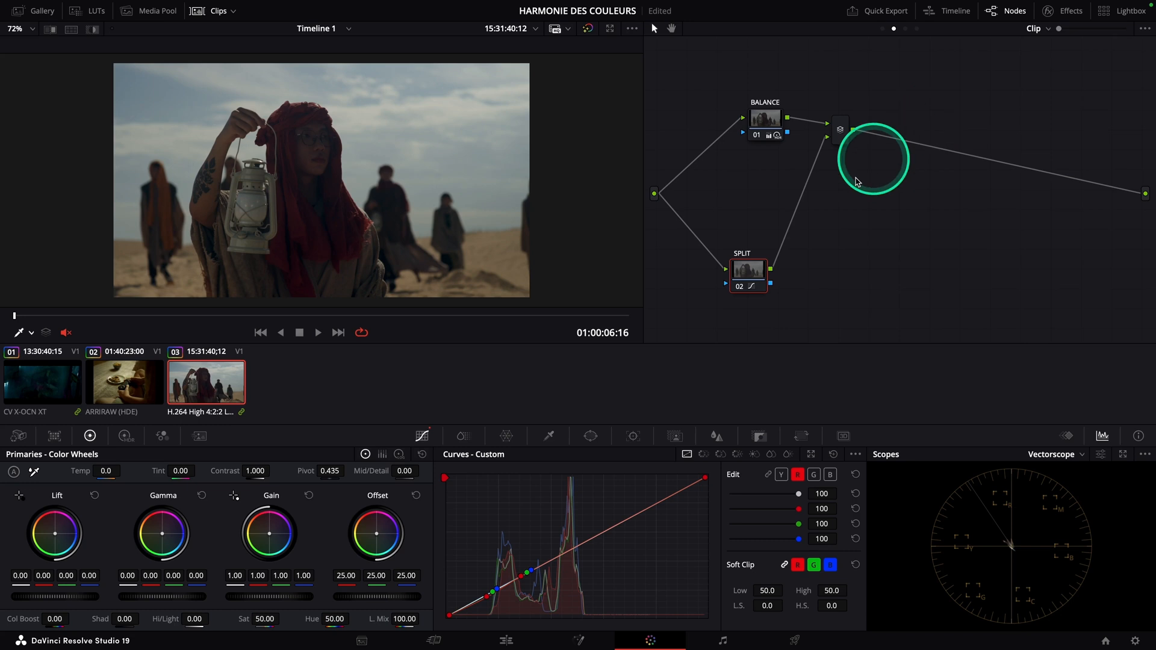
Add a serial node after the layer mixer and label it TEAL ORANGE.
left_click(849, 135)
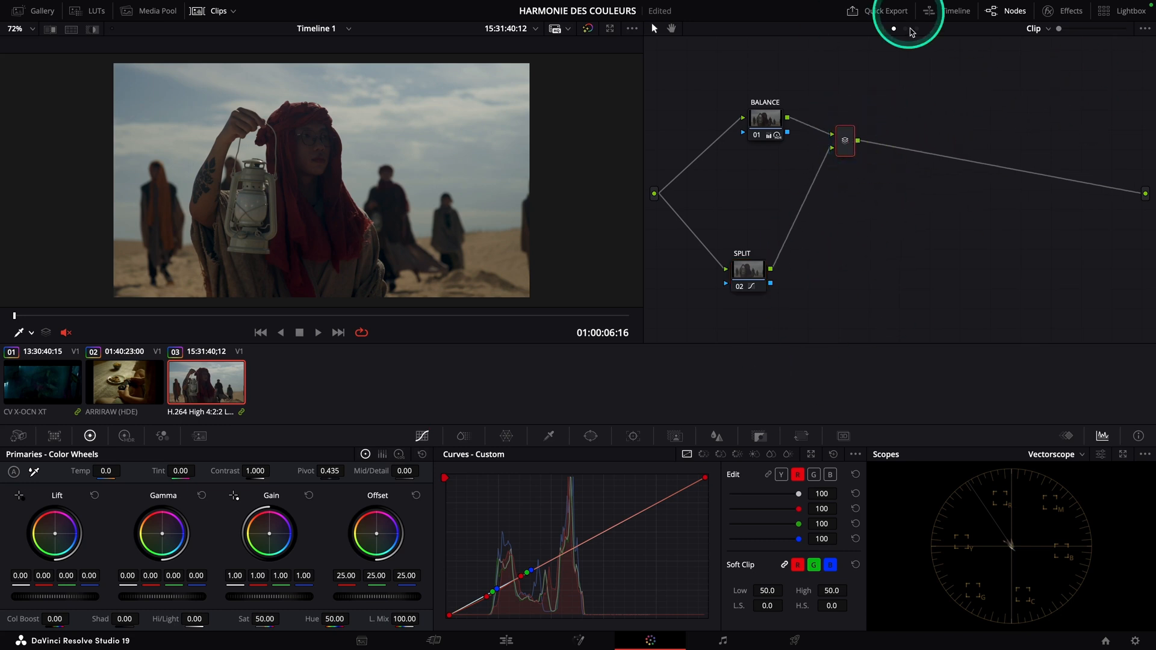
key("alt+s")
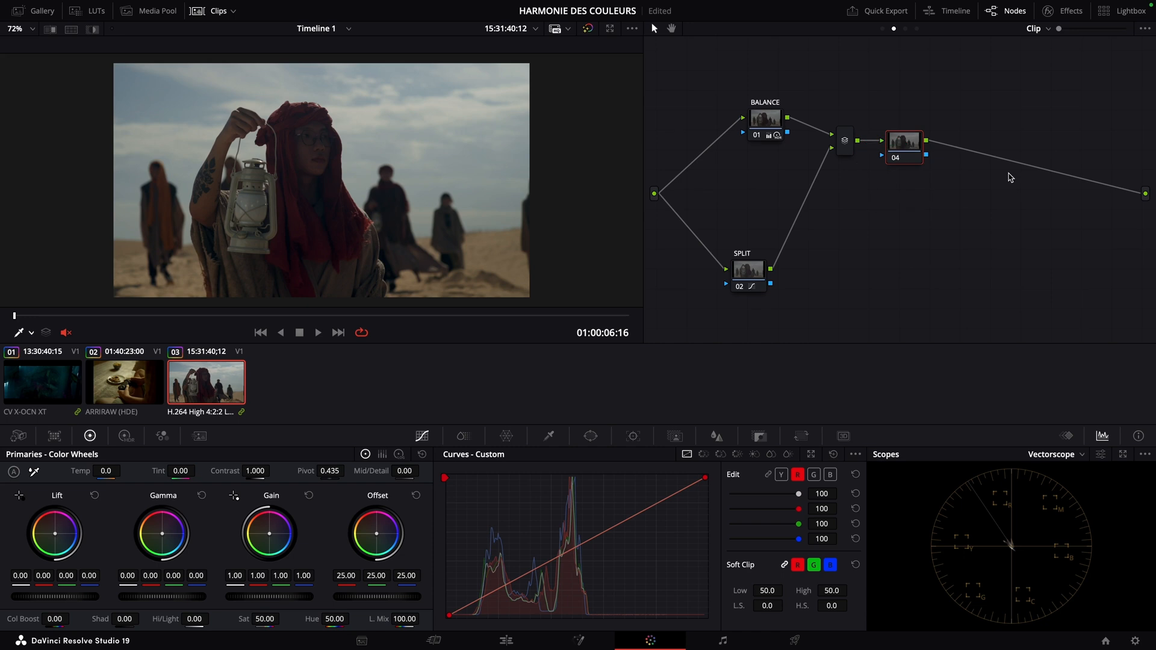
right_click(899, 150)
left_click(920, 175)
type("TEAL ORANGE")
key("Return")
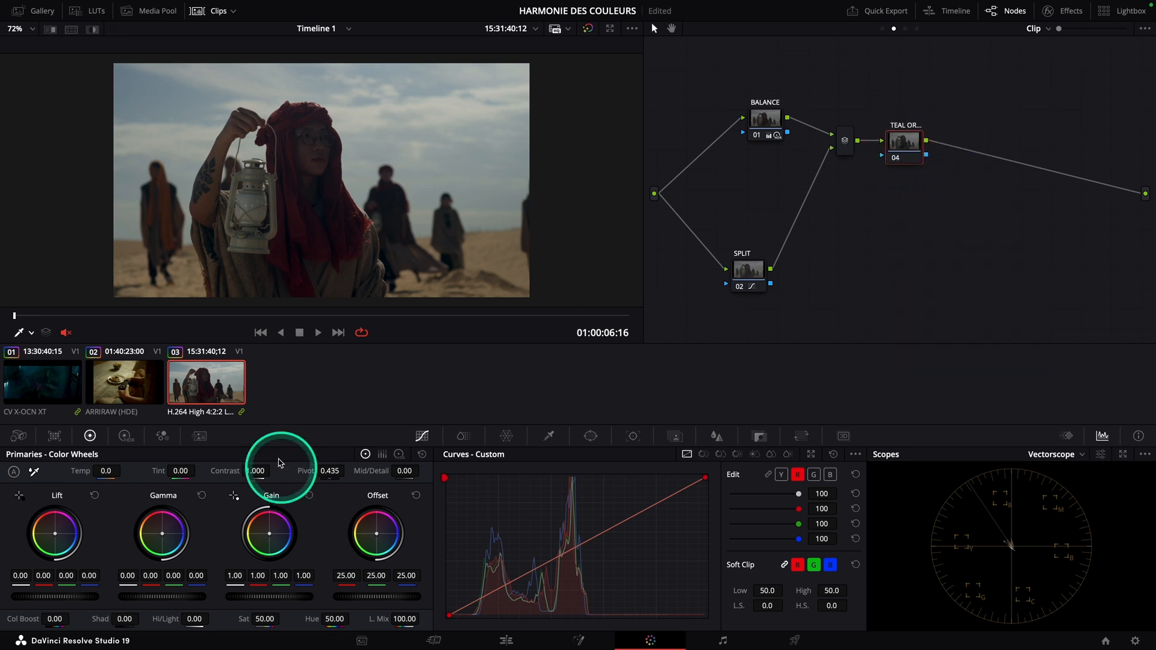
In the TEAL ORANGE node's RGB Mixer, set the blue output's blue to 0 and green to 1, and check the vectorscope.
left_click(162, 436)
left_click(383, 582)
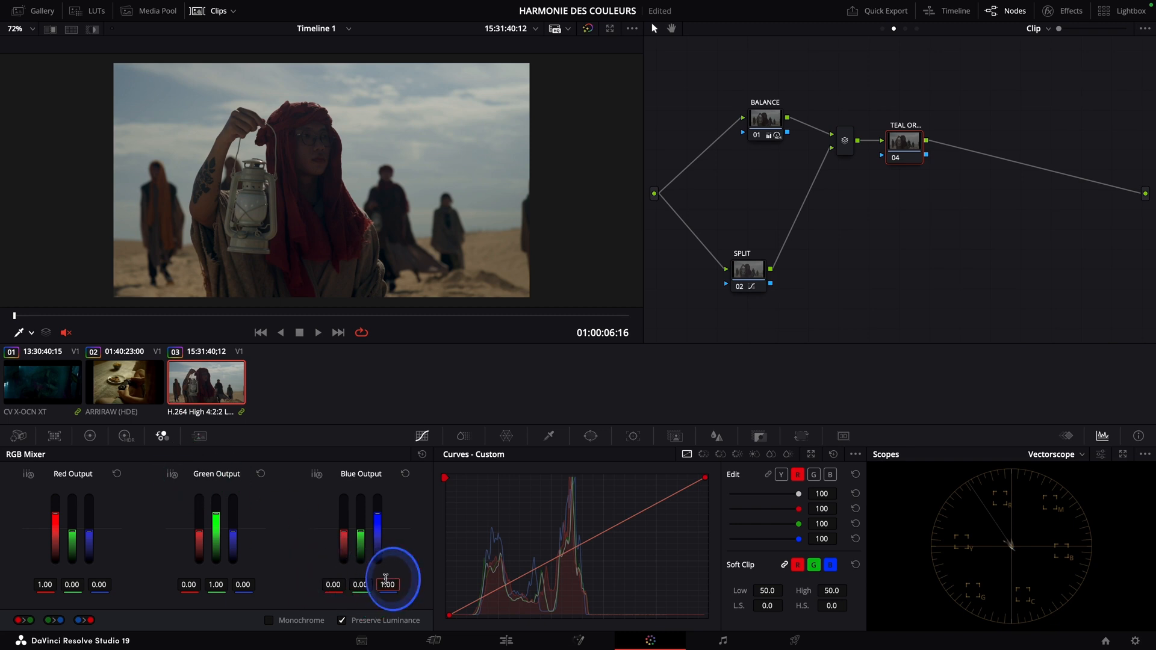
left_click(386, 584)
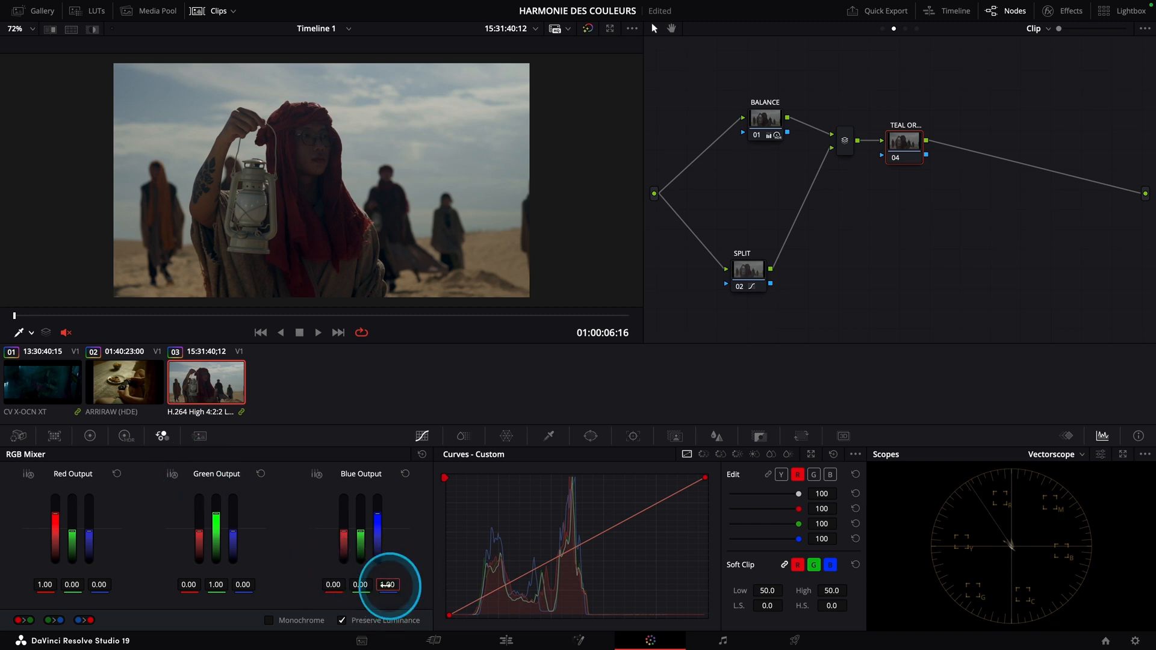
type("0")
key("Return")
left_click(360, 584)
type("1")
key("Return")
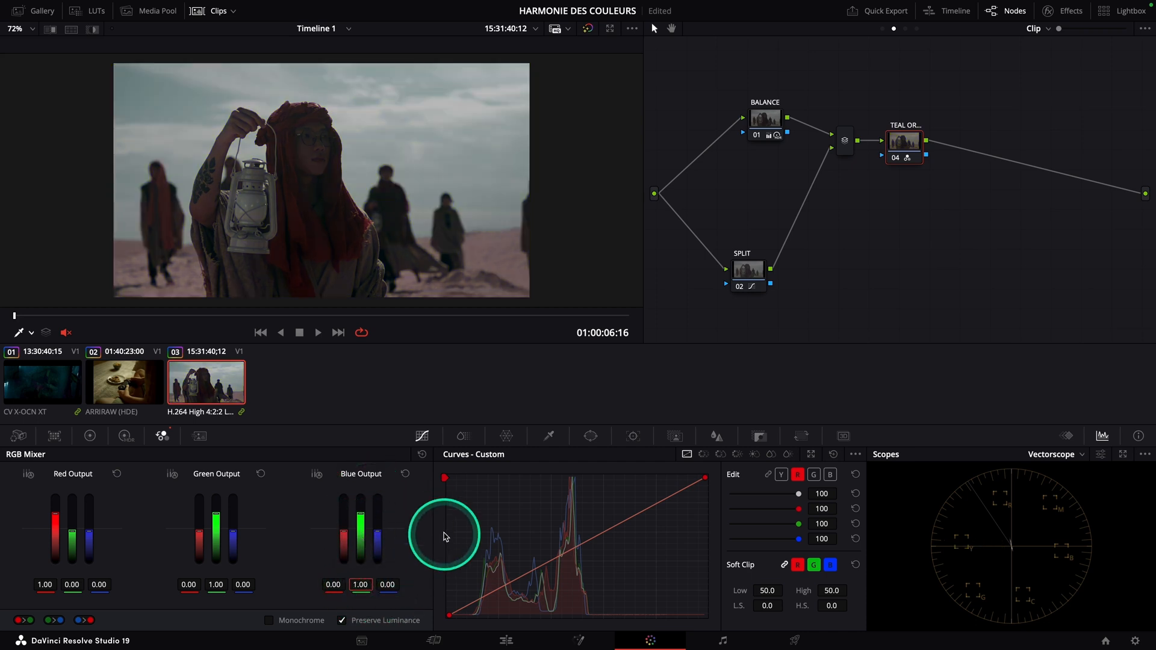
left_click(1011, 546)
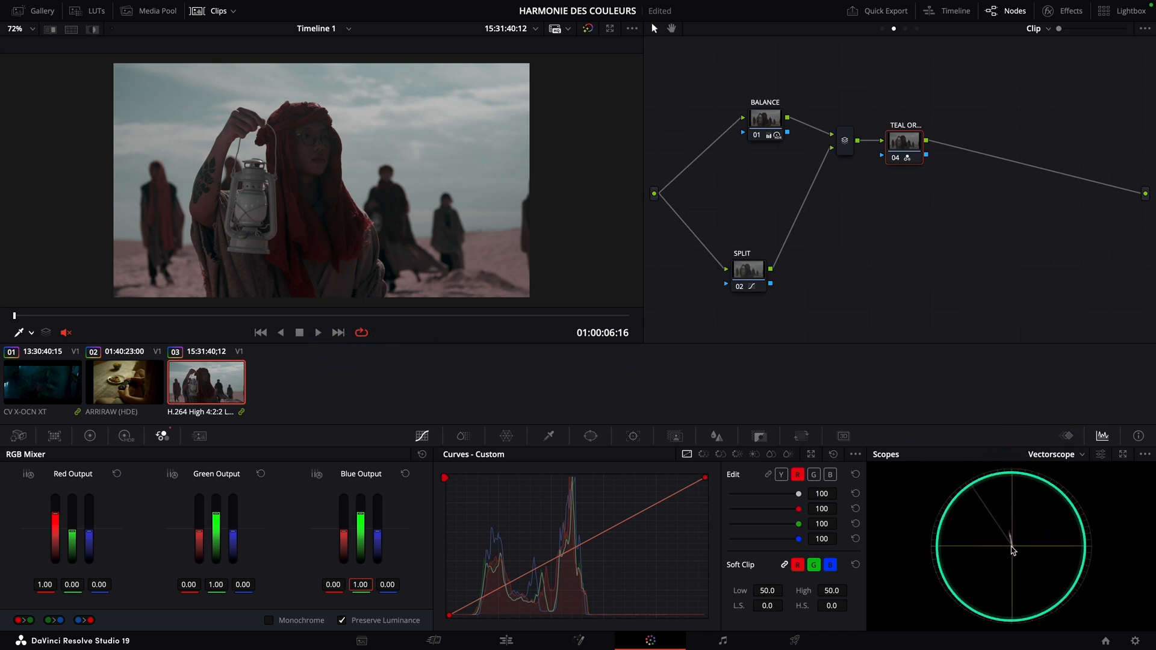
Set the TEAL ORANGE node's key output gain to 0.491 and shift its offset toward blue, to 23.01, 24.22 and 27.53.
left_click(759, 436)
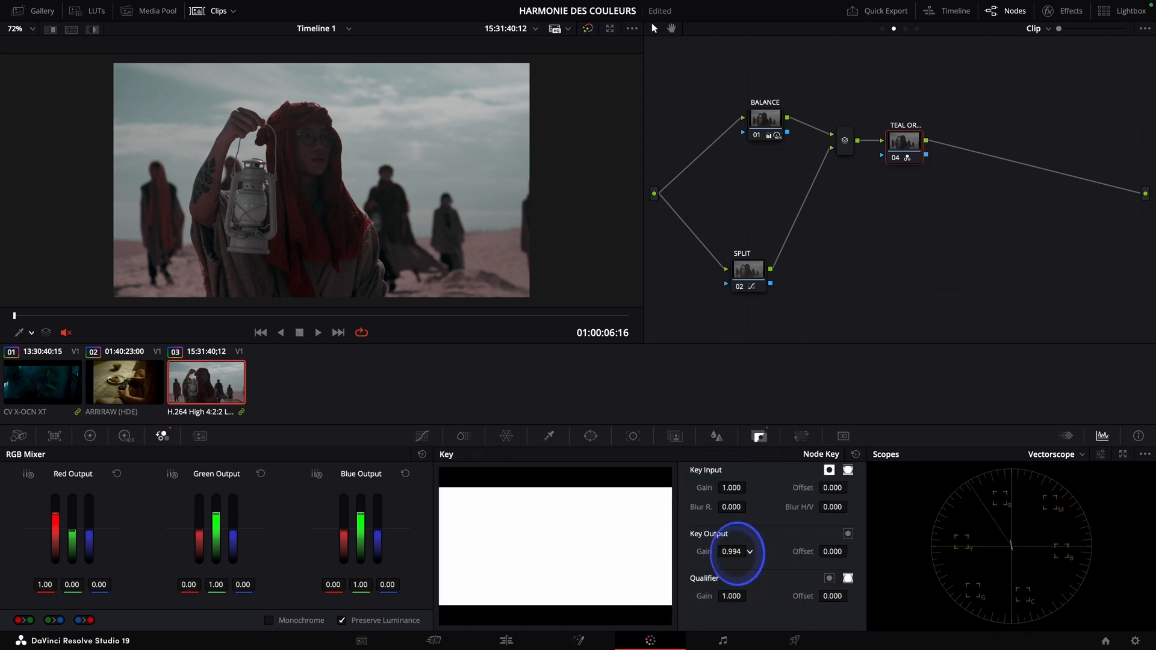
left_click_drag(712, 553, 434, 554)
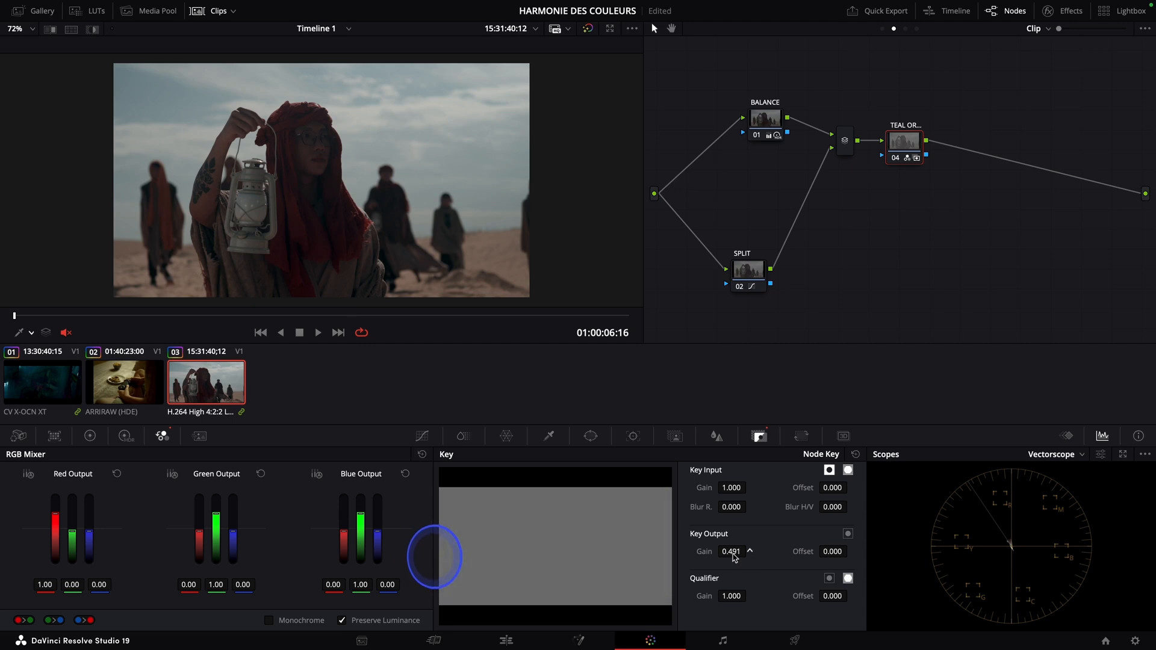
left_click(90, 435)
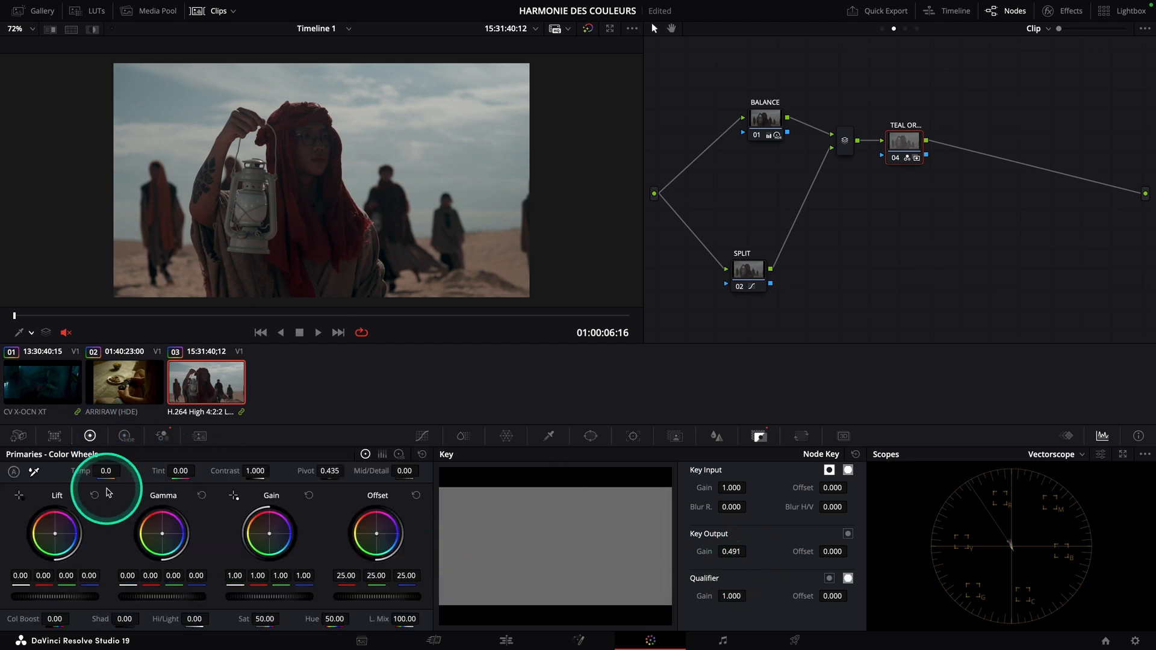
left_click_drag(376, 561, 395, 561)
Set the BALANCE node's color boost to 16.00 and turn on the vectorscope's 2x zoom.
left_click(774, 127)
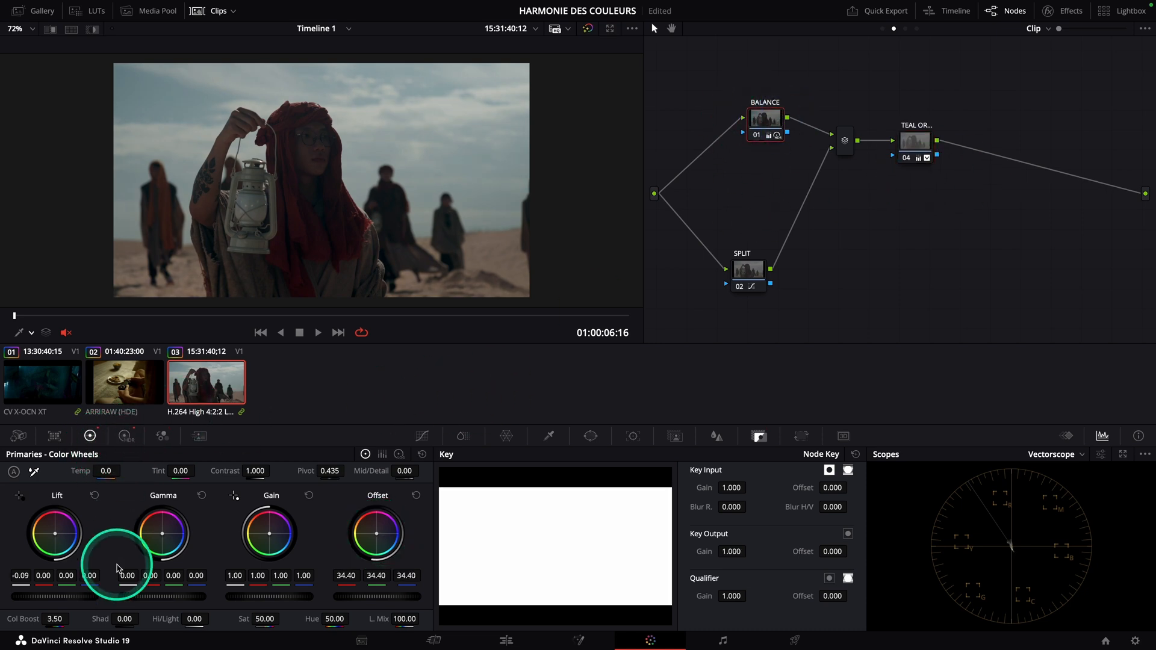
left_click_drag(39, 619, 44, 620)
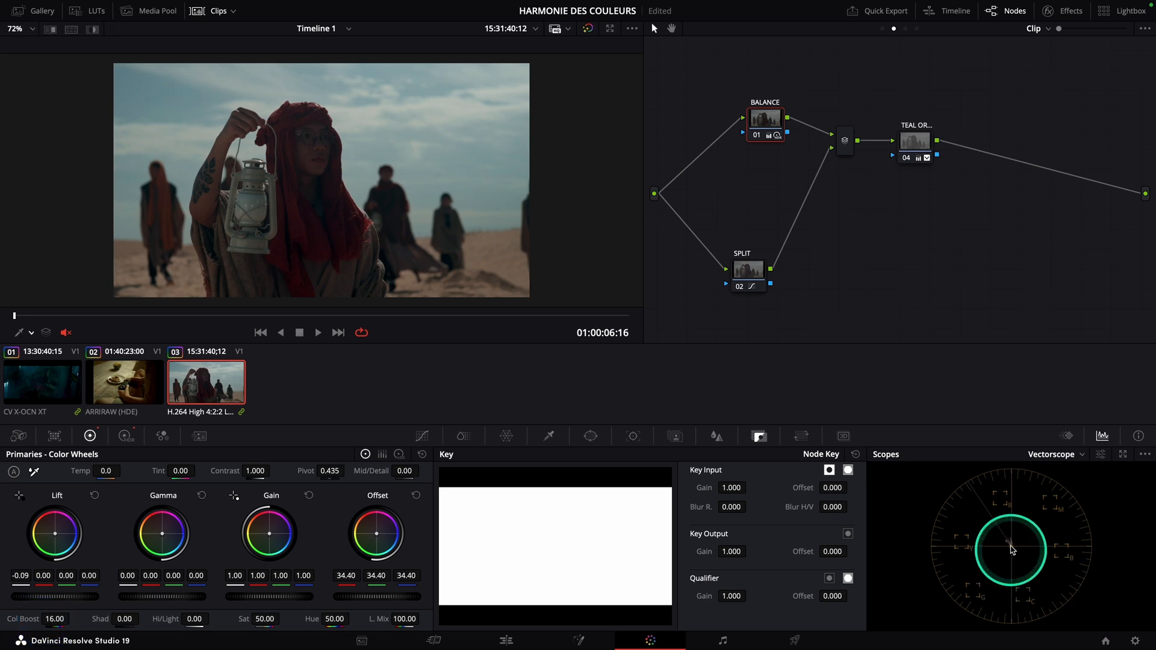
left_click(1097, 455)
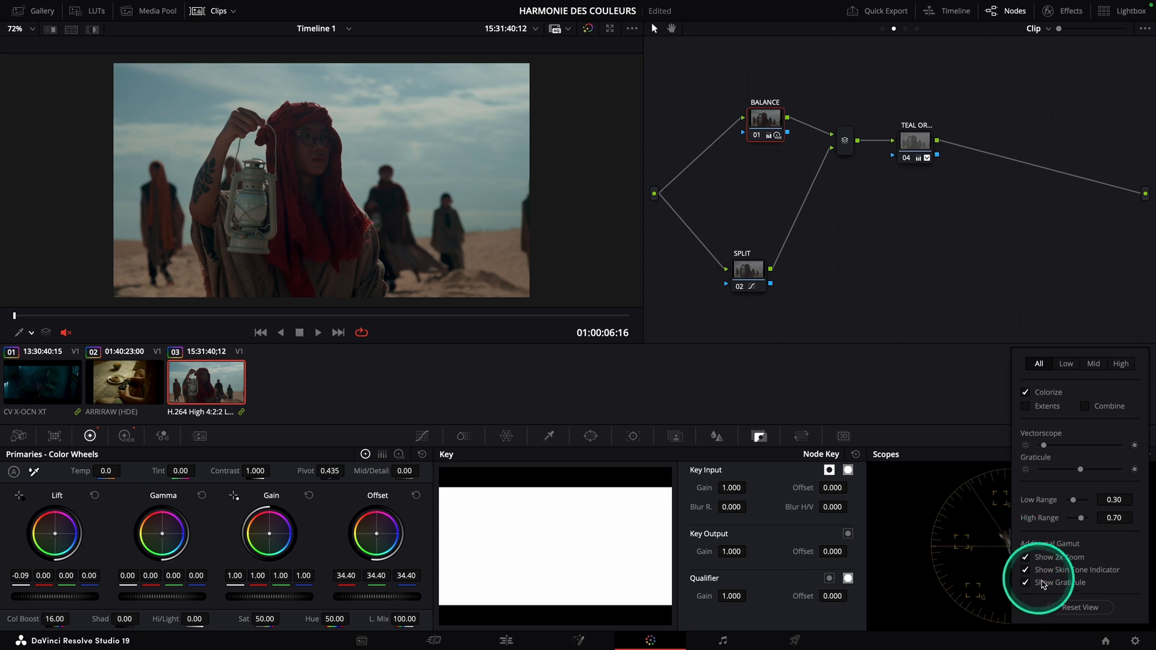
left_click(985, 569)
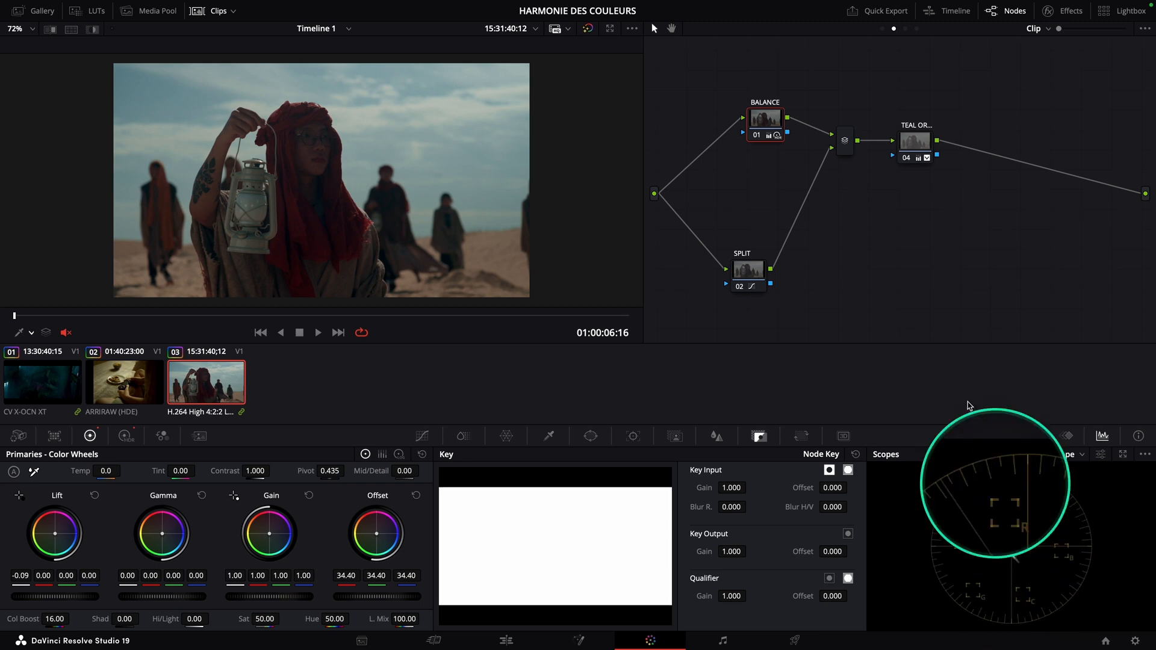
key("p")
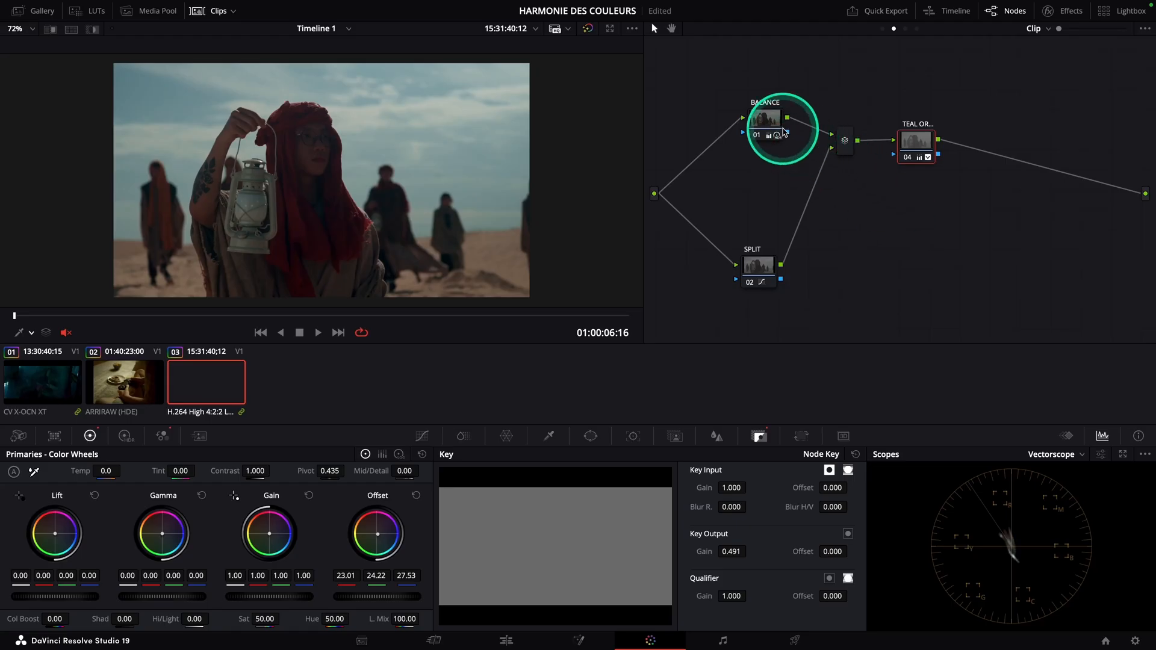
Add a serial node after BALANCE, label it CONTRAST, and raise its contrast.
left_click(756, 129)
key("alt+s")
right_click(808, 189)
left_click(810, 193)
type("CONTR")
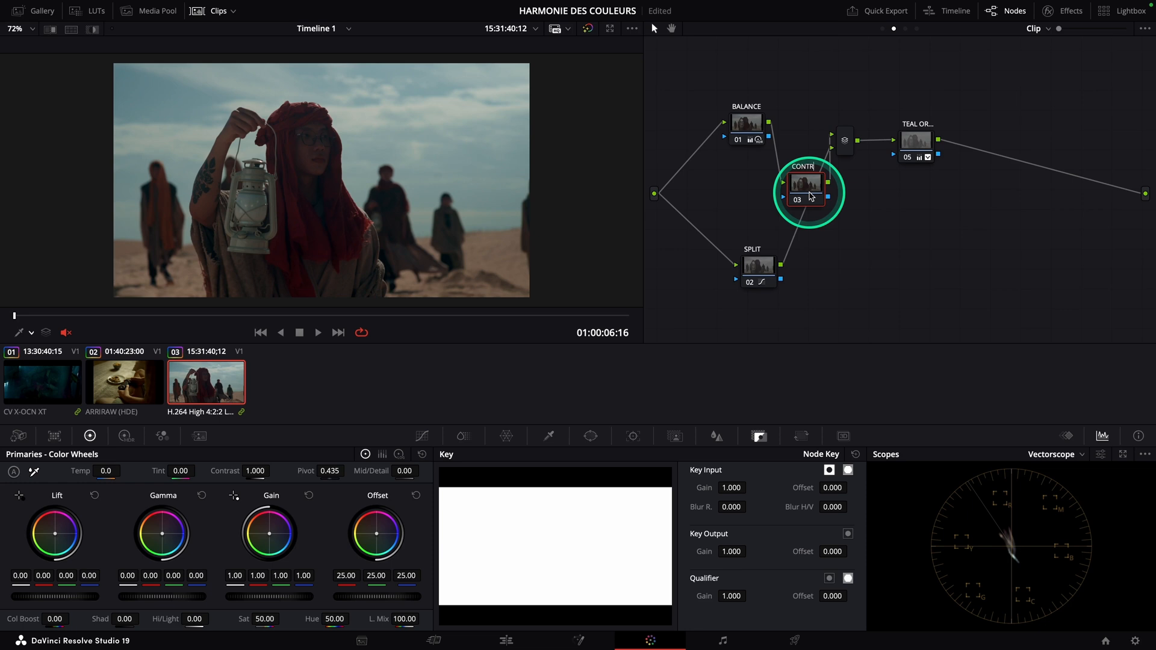
type("AST")
left_click(829, 193)
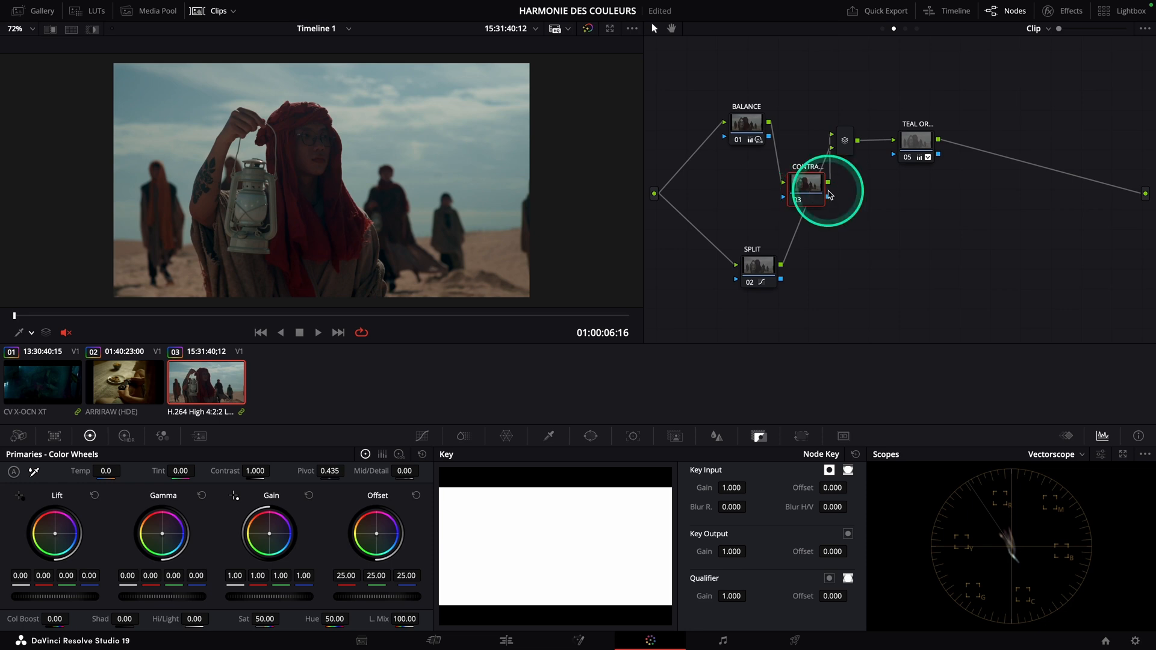
left_click(356, 471)
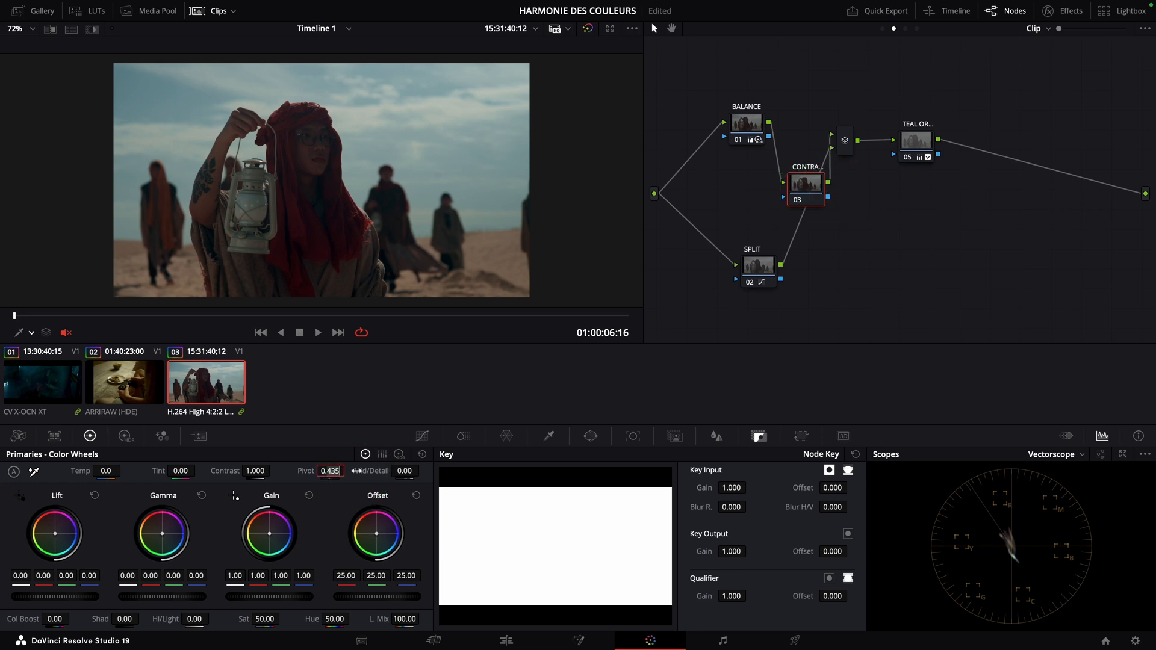
left_click_drag(252, 473, 283, 475)
Add a serial node after TEAL ORANGE and review the picture in full screen.
left_click(916, 155)
key("alt+s")
key("ctrl+f")
key("ctrl+f")
left_click(791, 192)
key("ctrl+f")
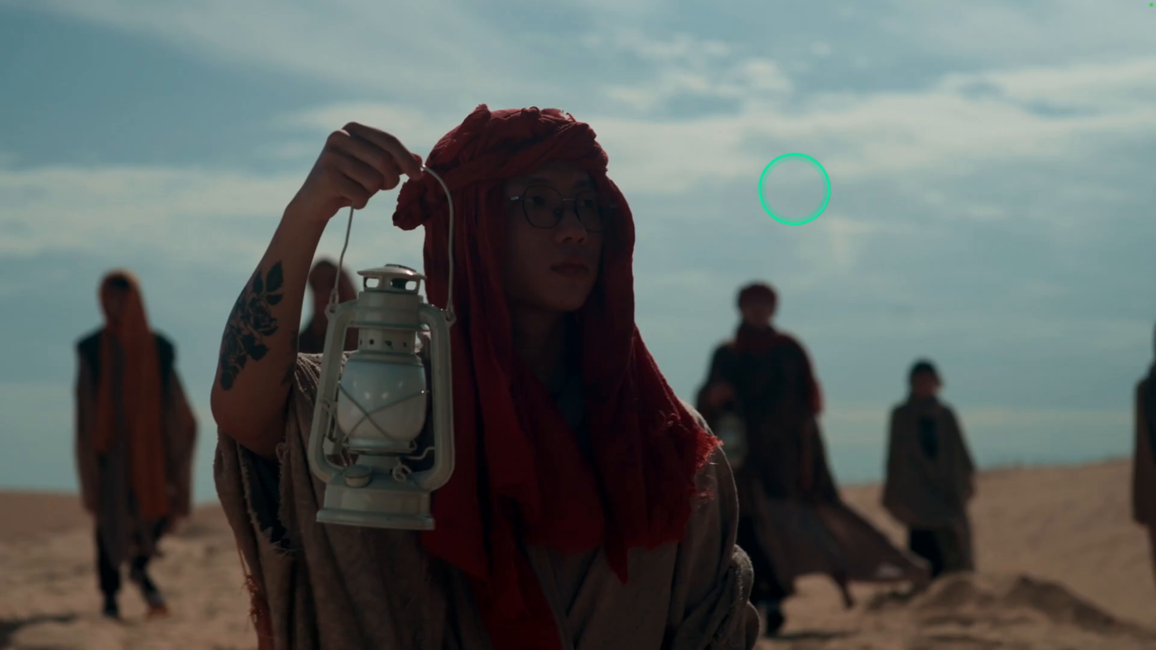
key("ctrl+f")
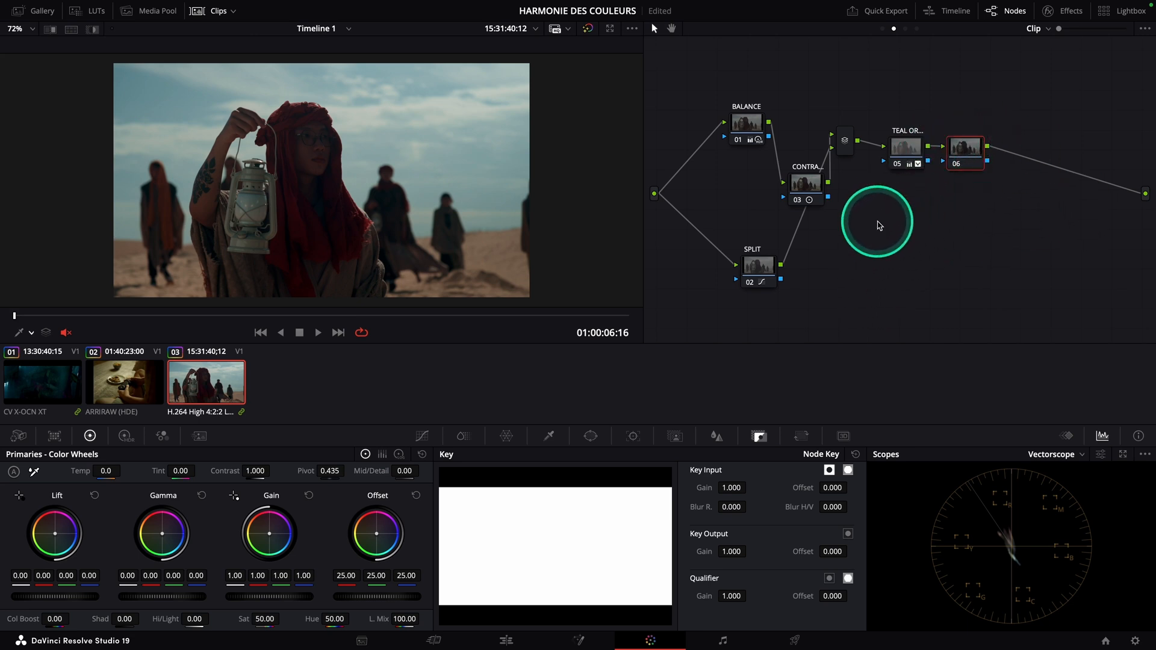
Add a circular window to the new last node and stretch it into a tall ellipse over the foreground figure holding the lantern.
left_click(590, 437)
left_click(461, 532)
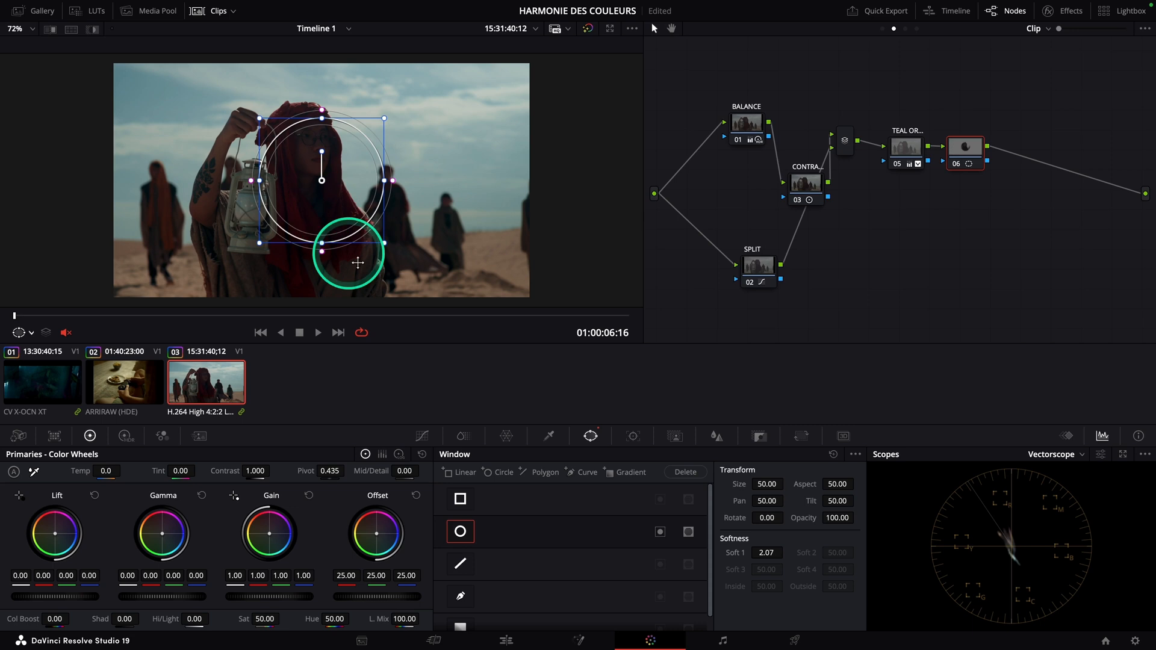
mouse_move(319, 248)
left_mouse_down()
mouse_move(323, 285)
mouse_move(299, 245)
left_mouse_up()
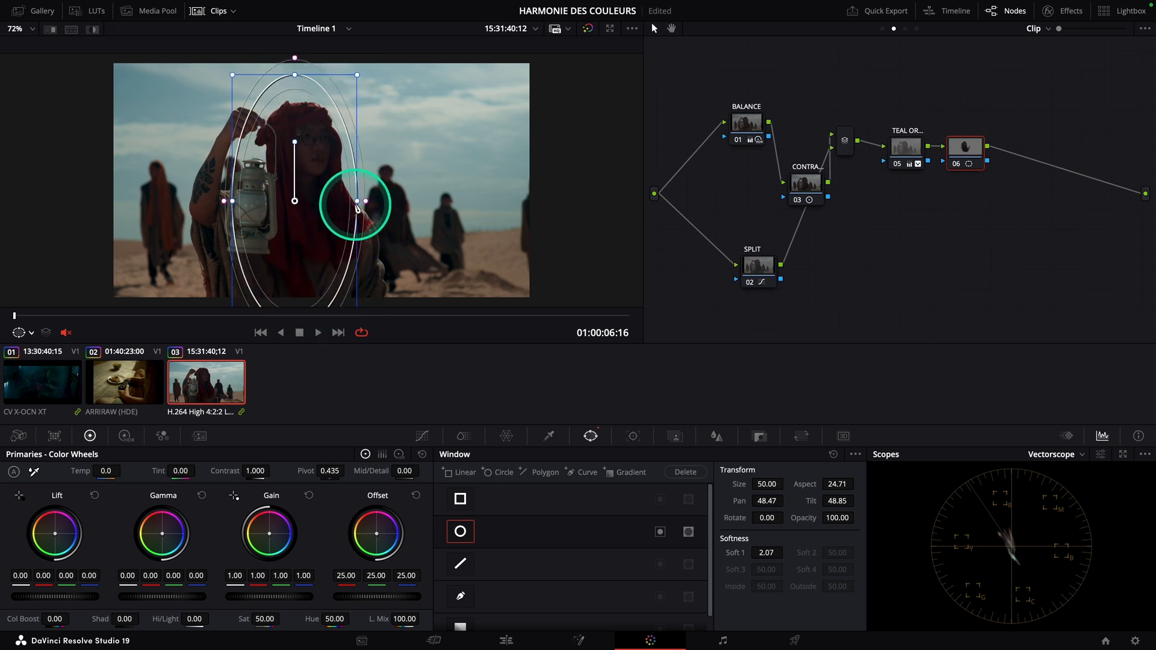
Adjust the windowed node's custom curve in the upper midtones and add an outside node with its upper-midtone curve point pulled slightly down.
left_click(422, 436)
left_click(781, 475)
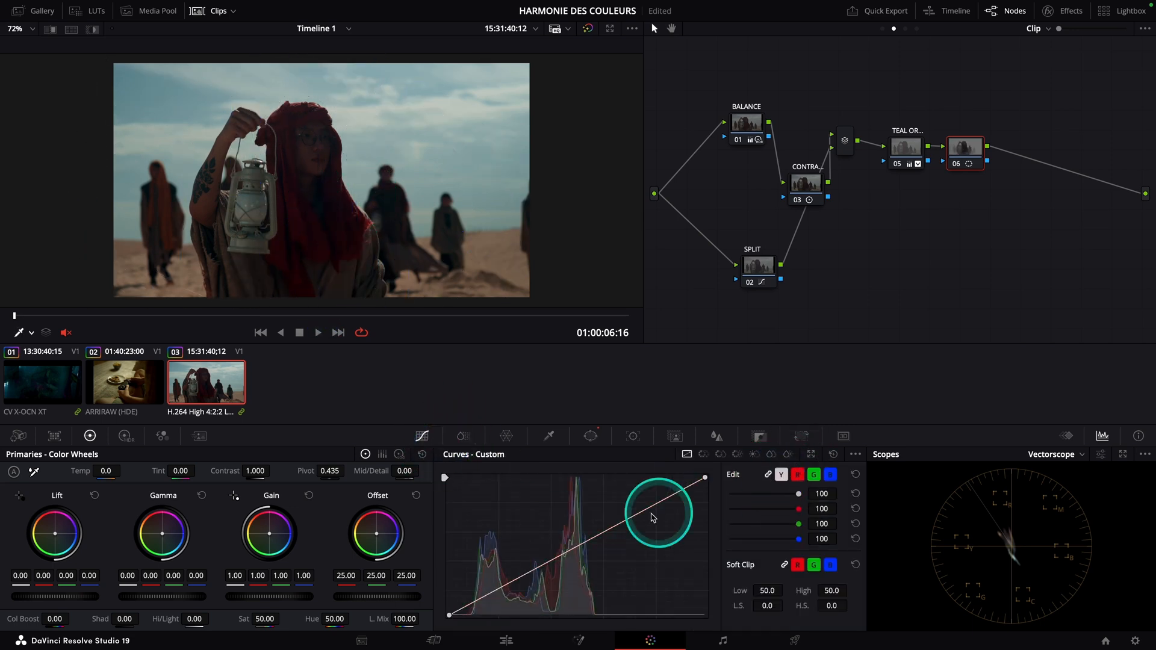
mouse_move(636, 516)
left_mouse_down()
mouse_move(627, 510)
mouse_move(632, 528)
left_mouse_up()
right_click(965, 147)
left_click(902, 257)
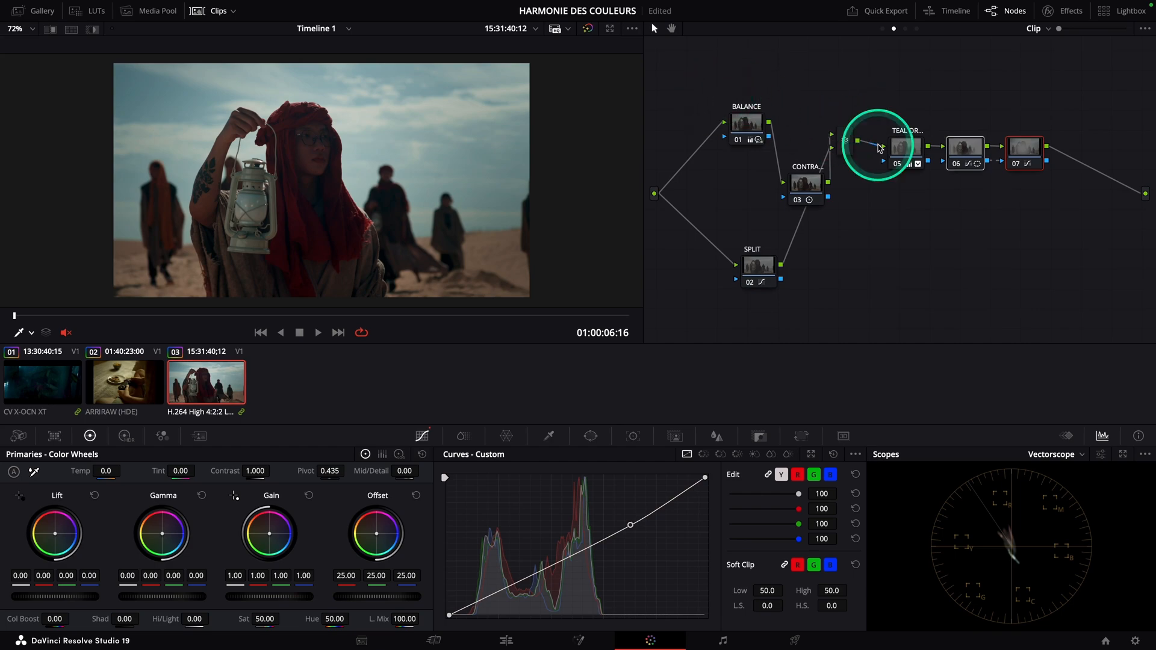
Review the desert clip's grade in full screen, look through the second and first clips, and return to the third clip.
key("ctrl+f")
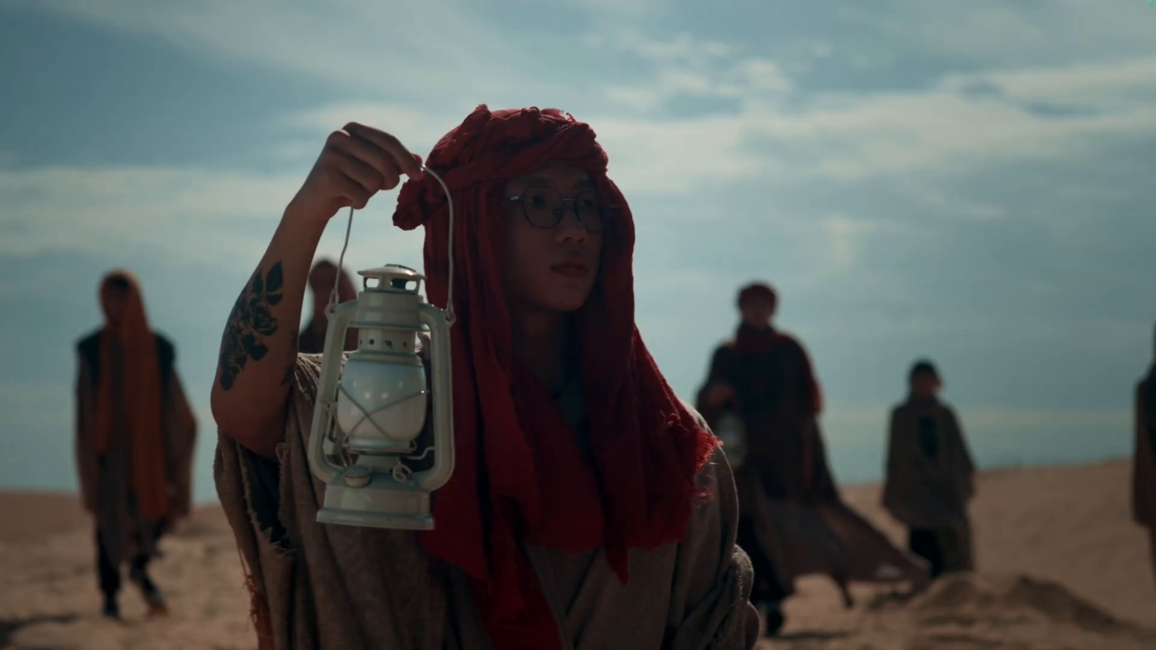
mouse_move(1122, 374)
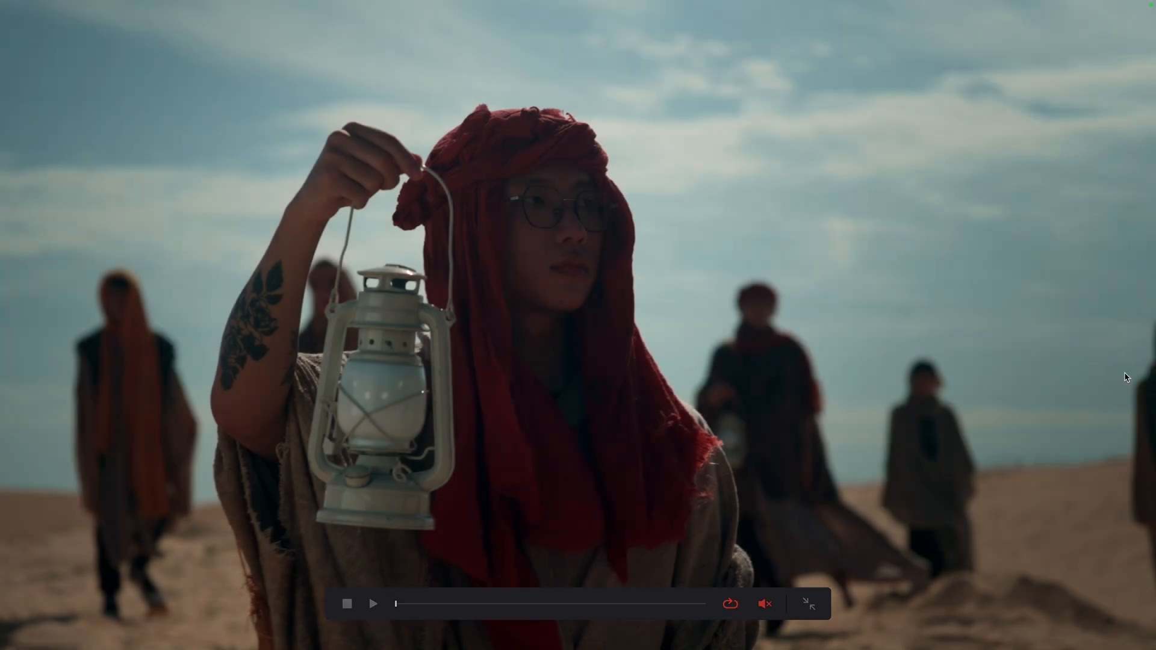
key("Escape")
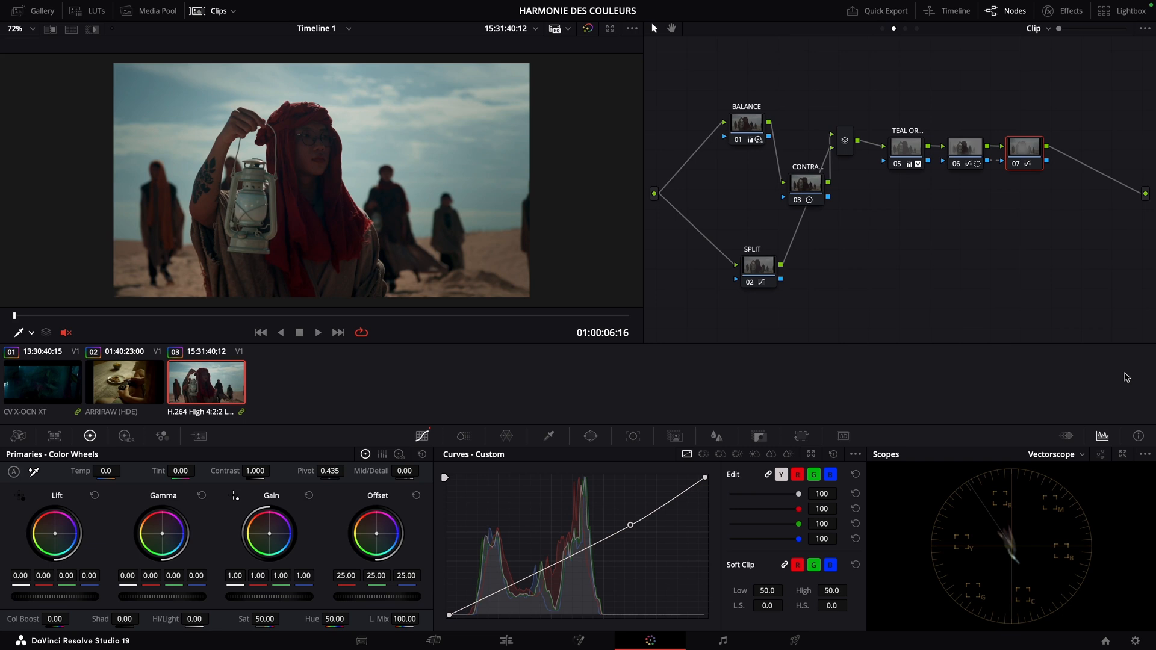
left_click(124, 383)
left_click_drag(335, 315, 565, 324)
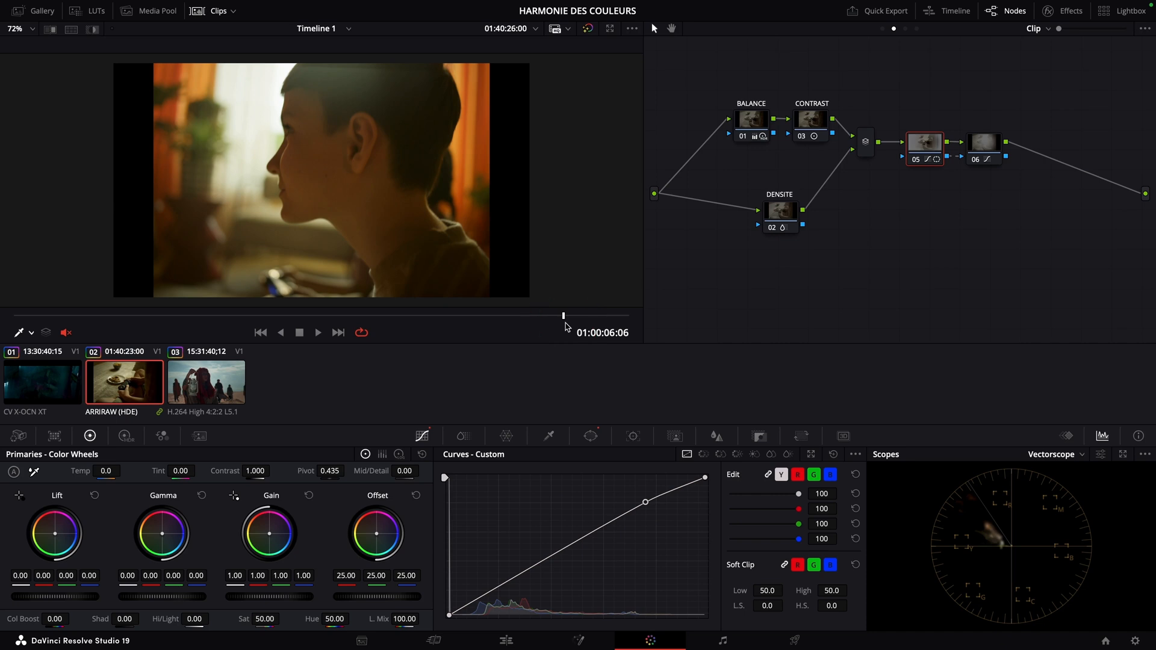
left_click(66, 381)
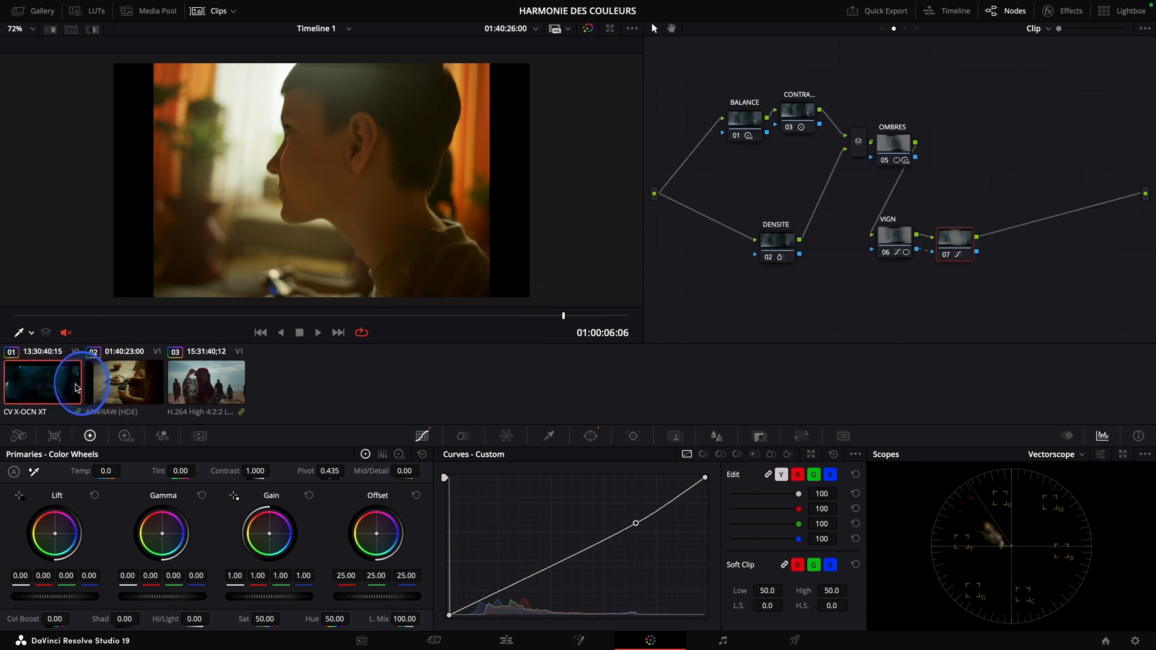
key("space")
left_click(706, 341)
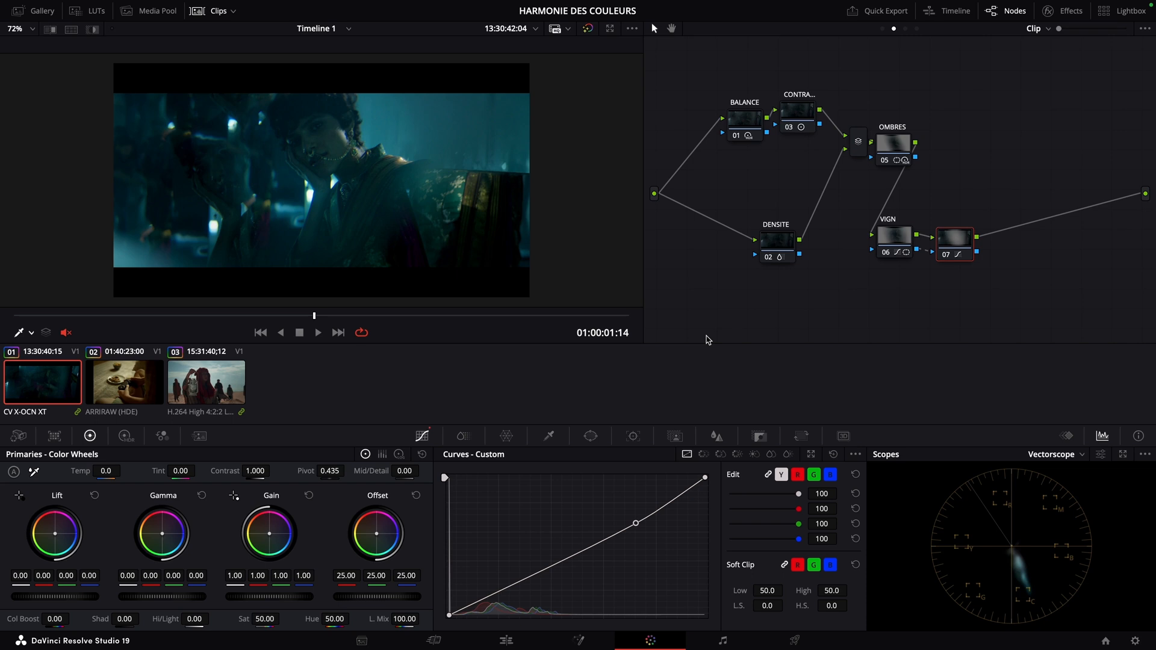
left_click(205, 385)
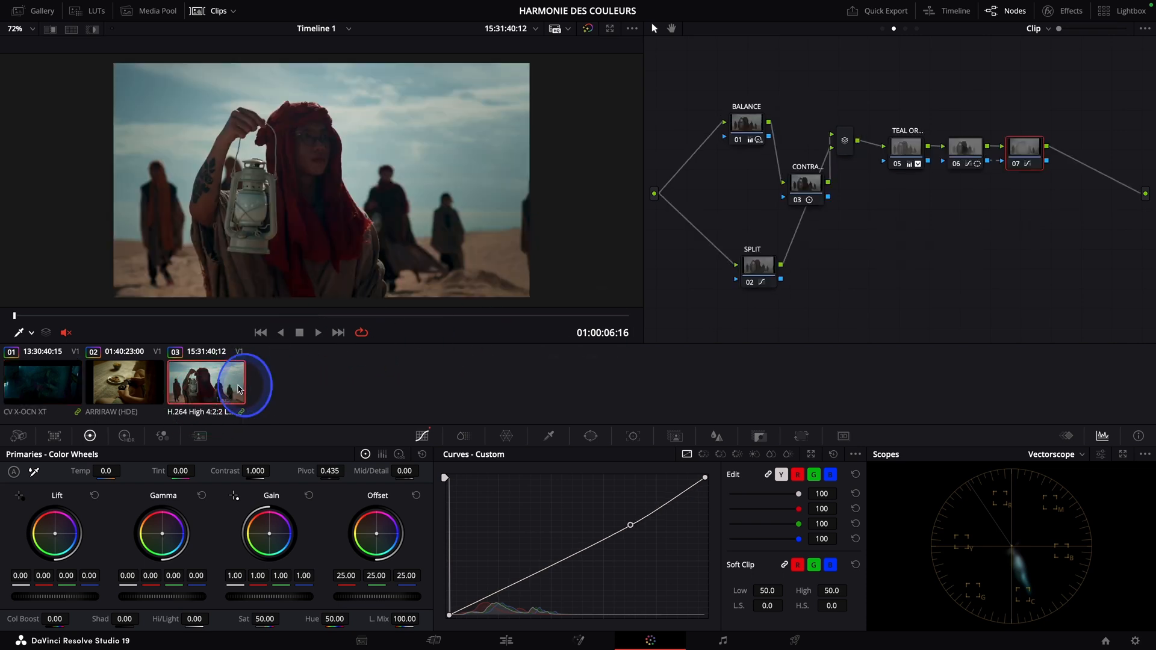